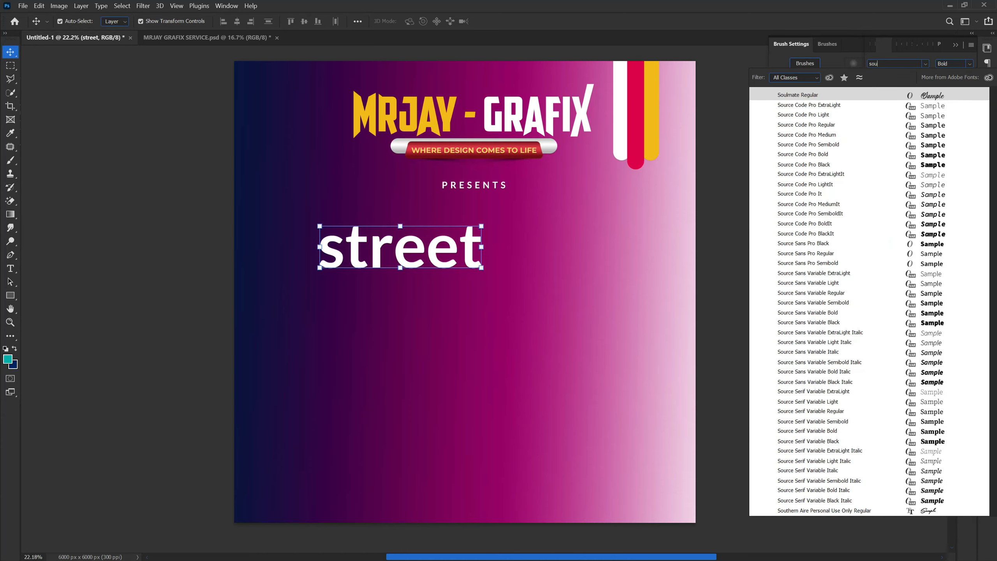
Step: Set the "street" text in the Southern Aire Personal Use Only font and capitalize its first letter
type("thern Aire Per...")
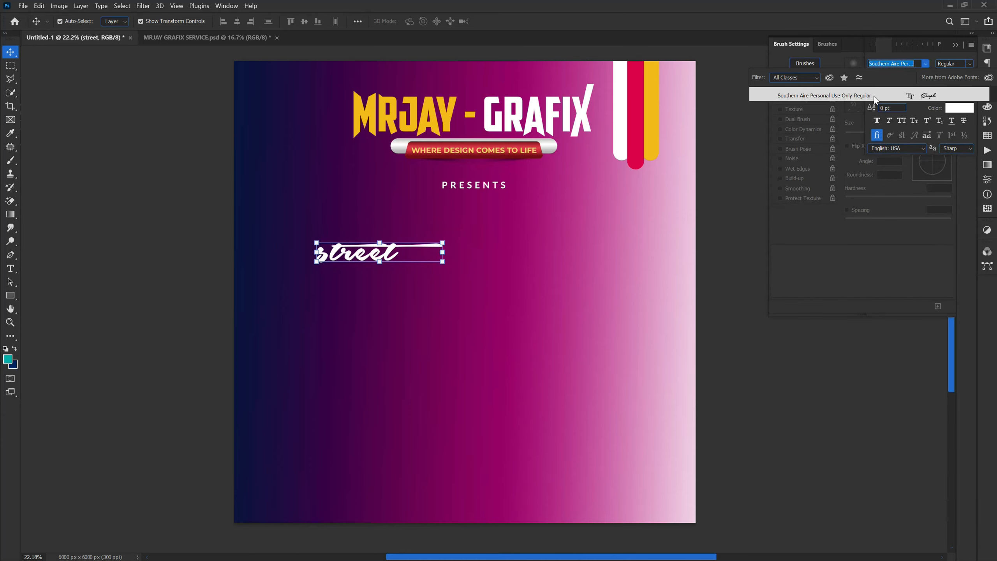
left_click(863, 96)
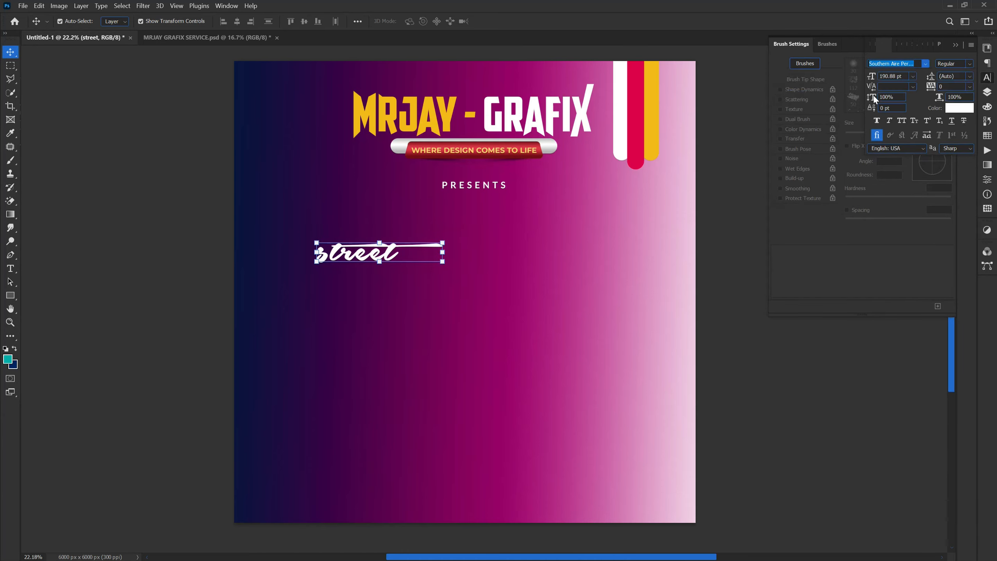
double_click(327, 249)
left_click_drag(329, 251, 293, 254)
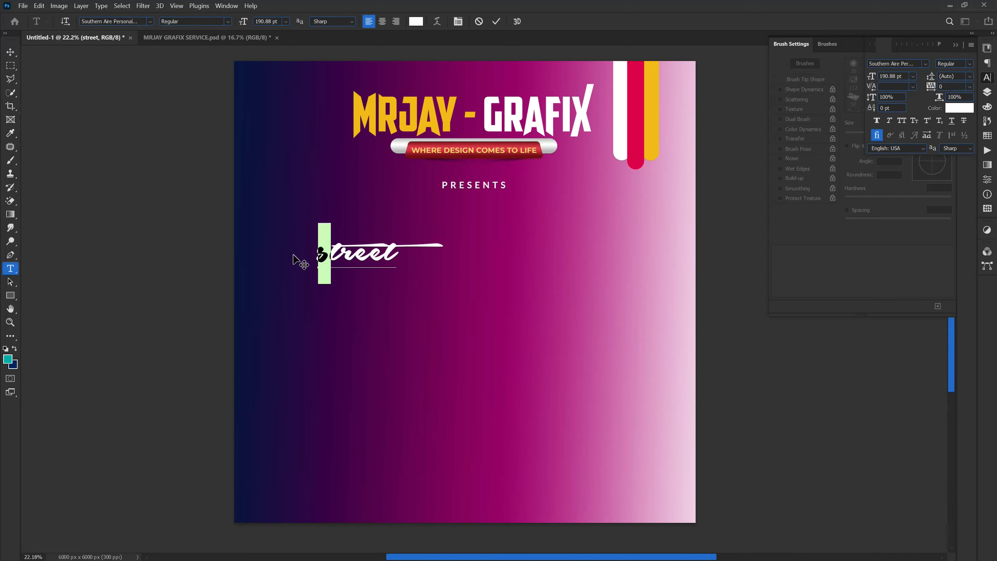
type("S")
key("ctrl+Return")
key("v")
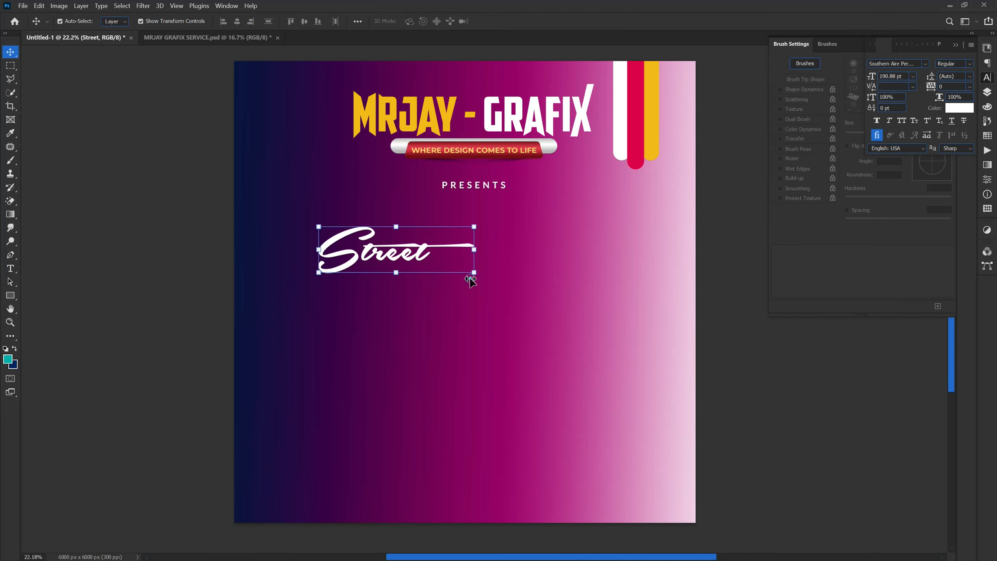
Step: Enlarge the "Street" text to about 163% (about 311 pt) and move it up beneath the "PRESENTS" line
left_click_drag(474, 272, 475, 274)
left_click_drag(559, 304, 582, 306)
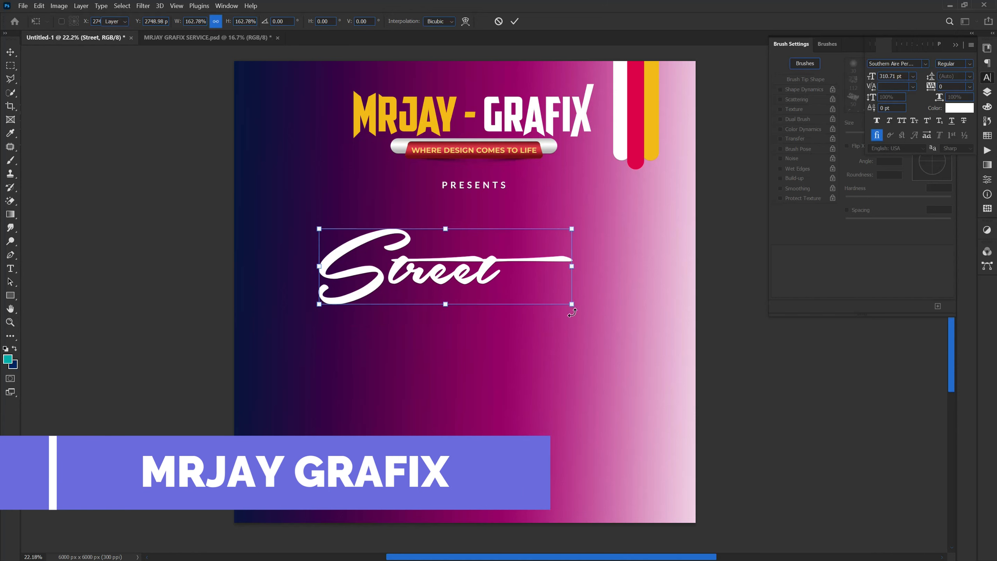
key("Return")
left_click_drag(412, 279, 440, 261)
Step: Duplicate the "PRESENTS" text layer and place the copy just below "Street"
left_click(458, 188)
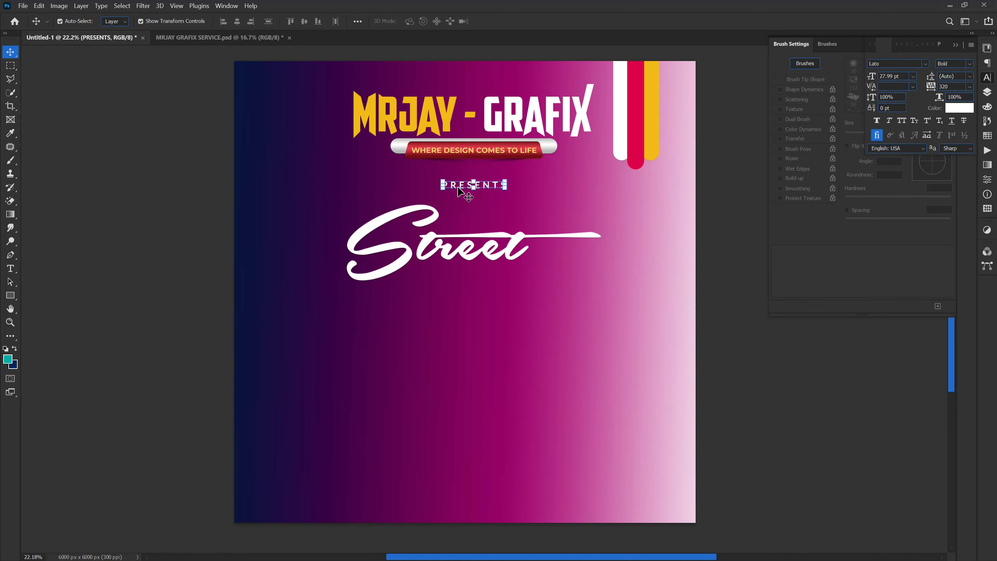
key("ctrl+j")
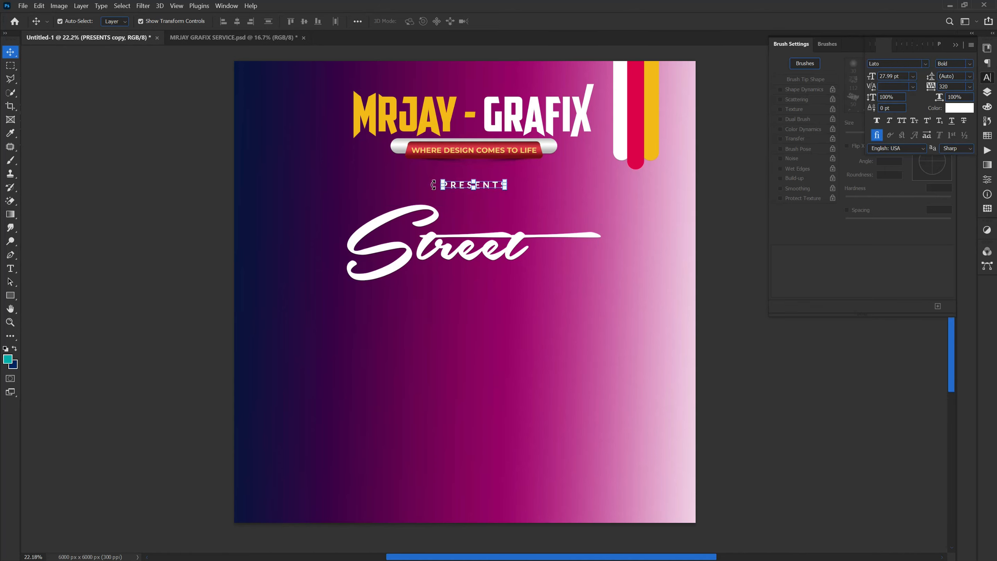
left_click_drag(455, 188, 443, 290)
Step: Set the tracking of the copied text below "Street" to 0 and replace its wording with "orphan"
double_click(443, 286)
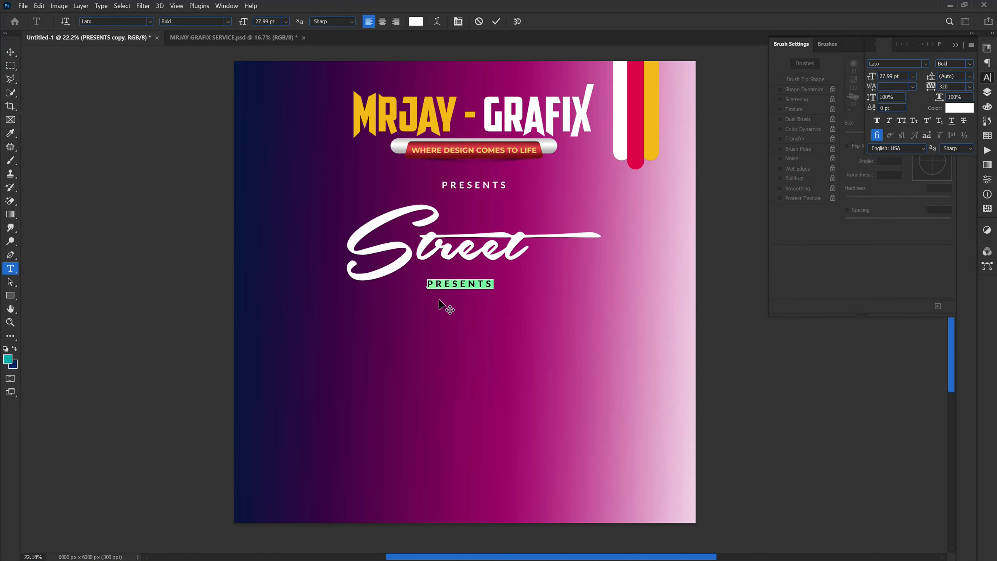
left_click(969, 87)
left_click(957, 149)
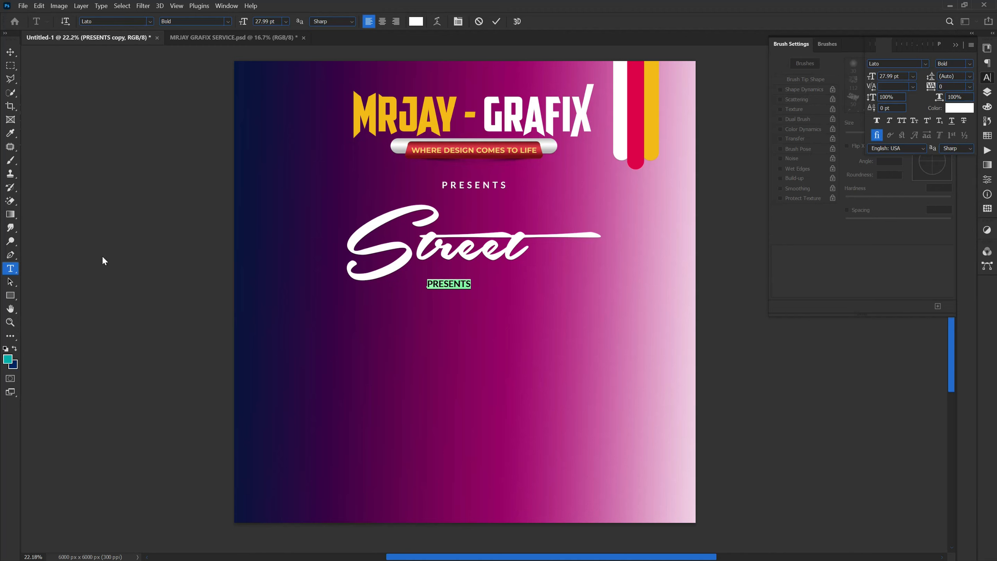
key("BackSpace")
left_click(494, 25)
key("v")
left_click_drag(458, 289, 454, 294)
left_click_drag(549, 349, 554, 354)
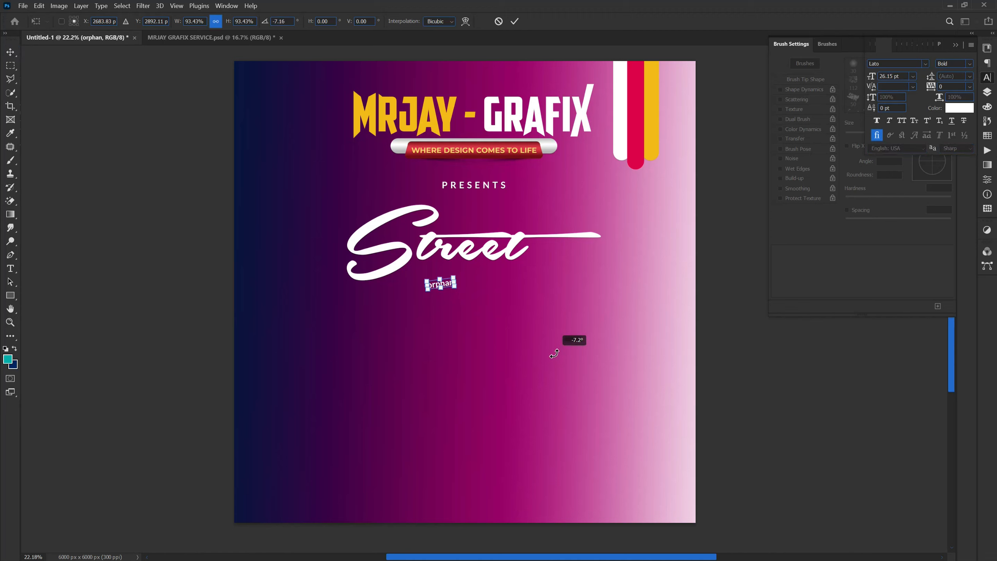
left_click(498, 21)
Step: Enlarge the "orphan" text to about 572% (about 160 pt) and move it up close beneath "Street"
left_click_drag(458, 290, 585, 363)
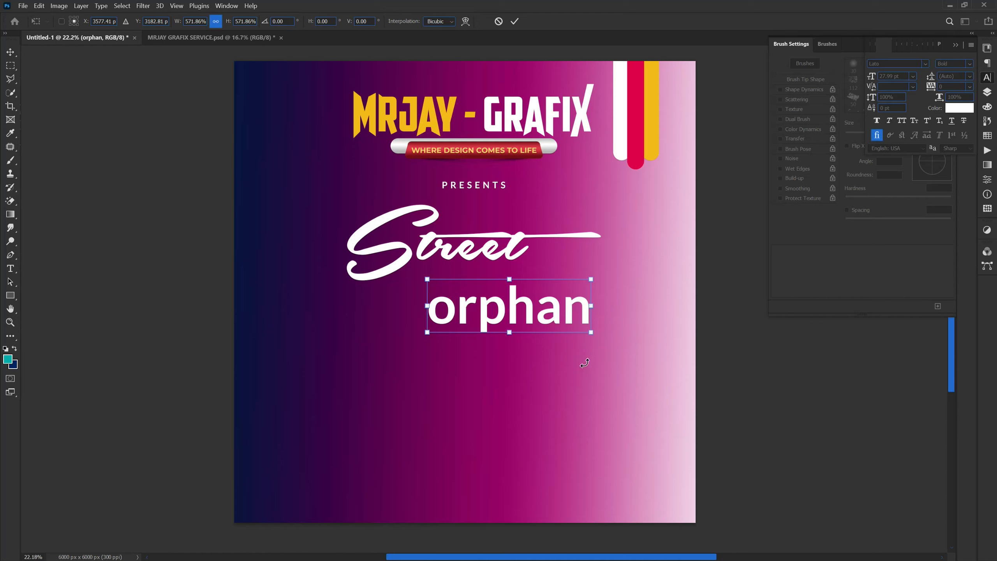
key("Return")
left_click_drag(499, 314, 480, 289)
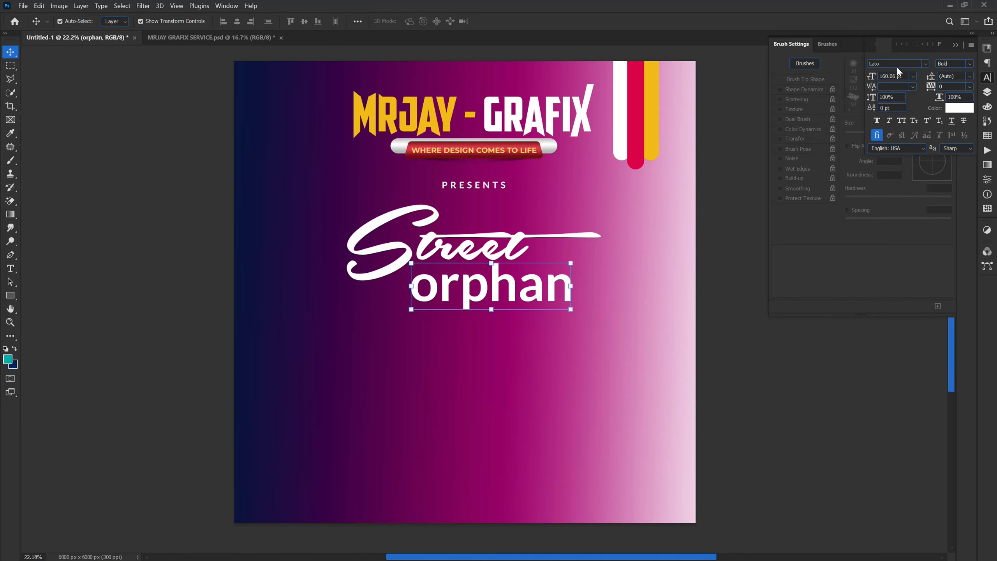
Step: Find the MUSCULAR STRENGTH Bold font and apply it to the "orphan" text
type("ma")
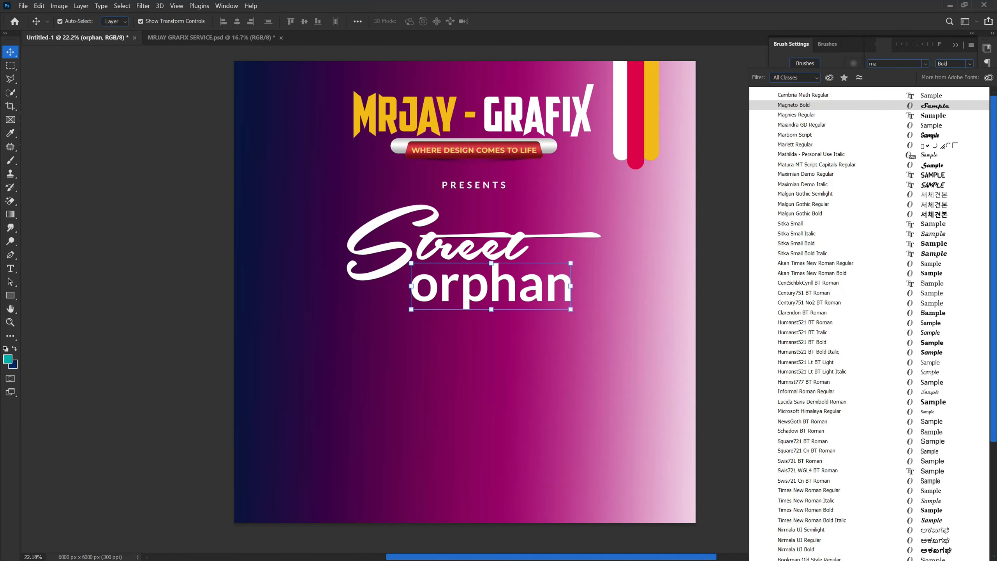
type("s")
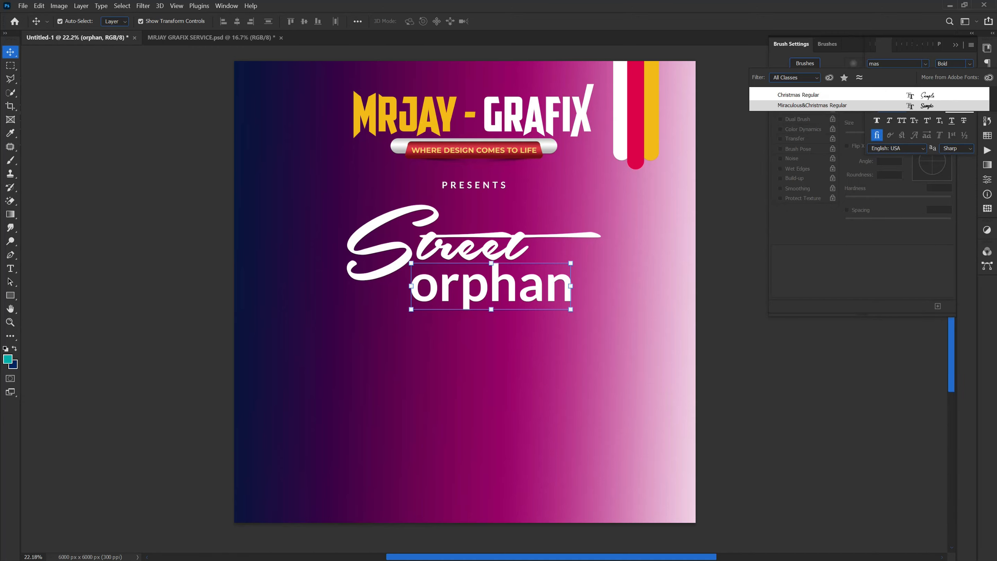
key("BackSpace")
key("BackSpace")
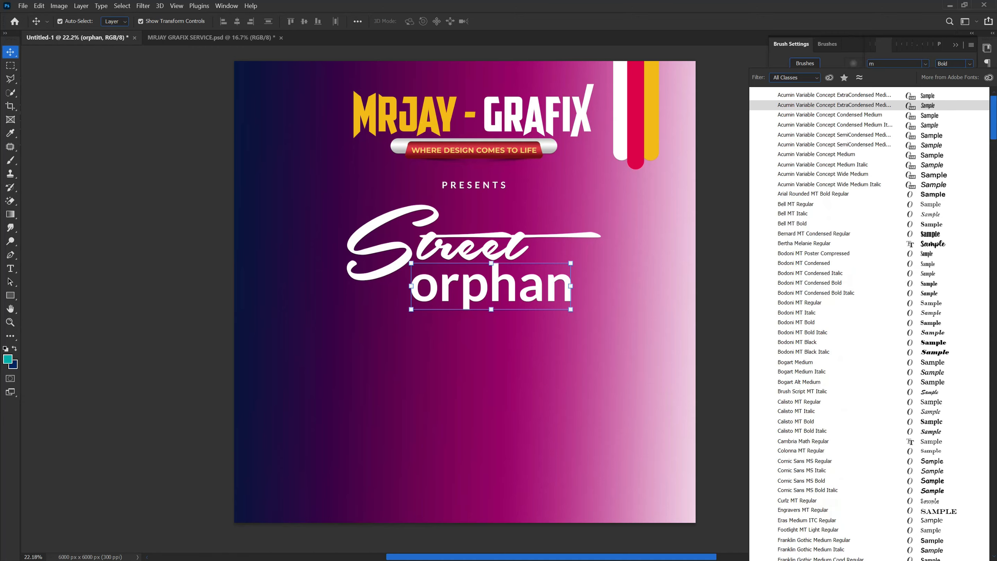
type("mus")
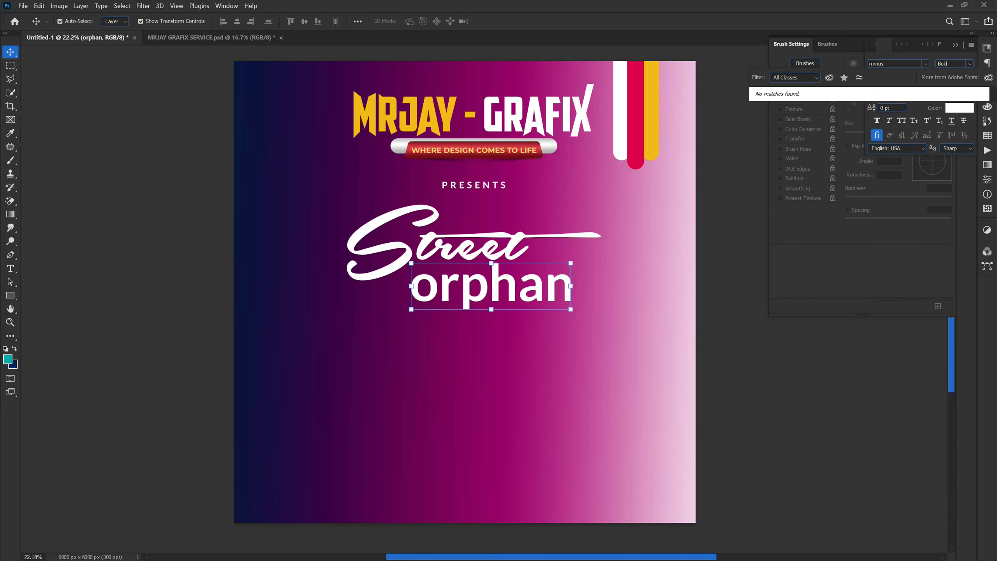
key("BackSpace")
key("BackSpace")
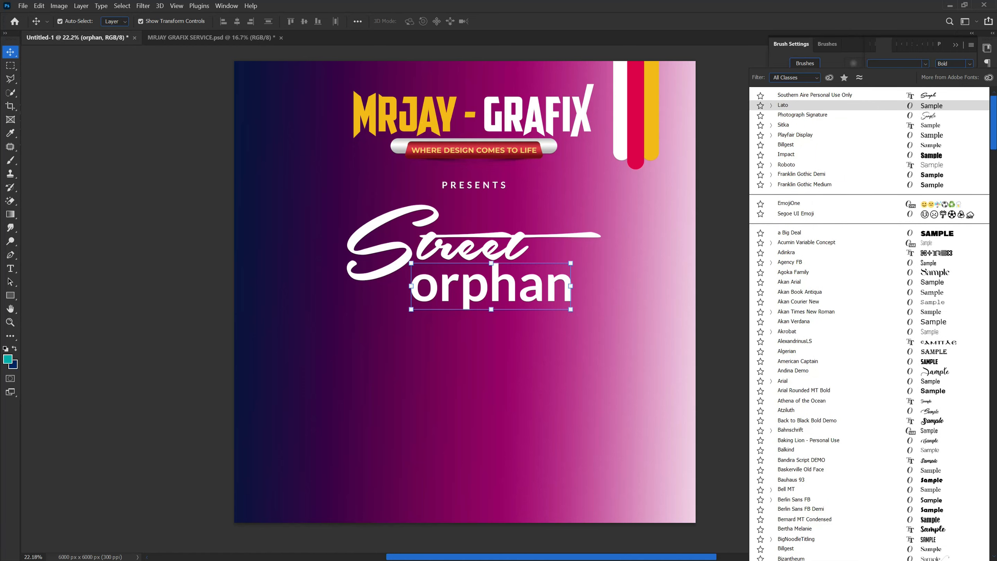
type("mus")
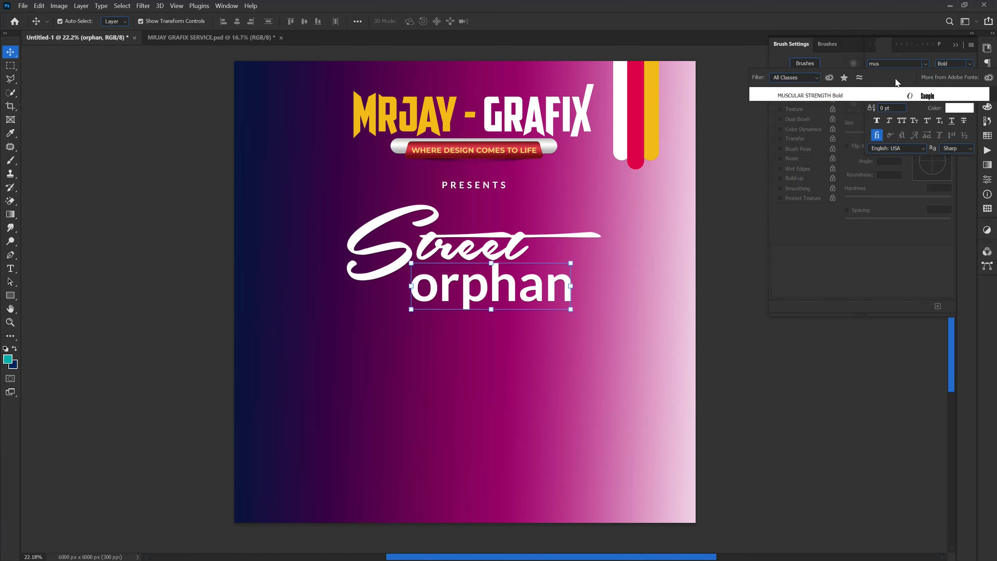
left_click(888, 95)
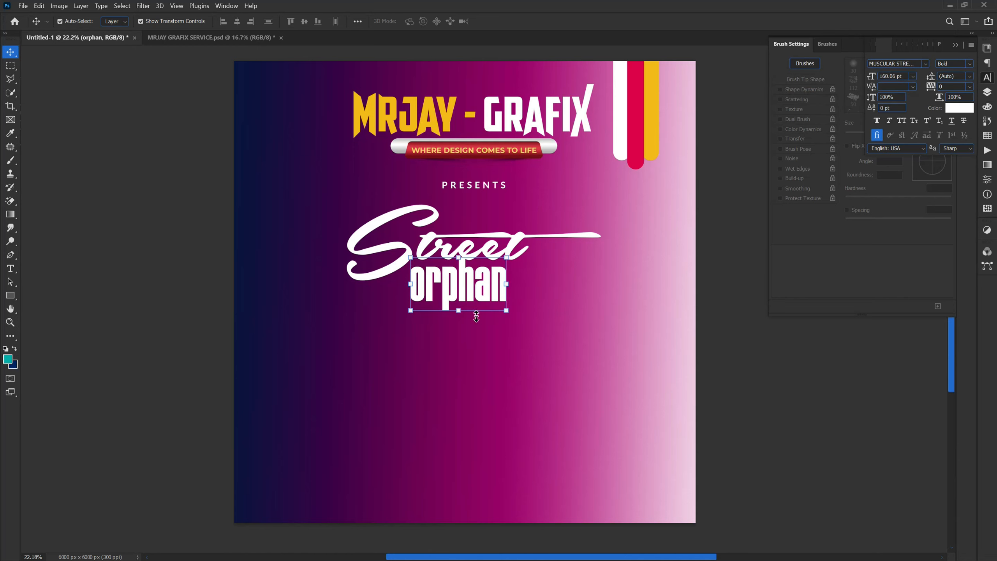
Step: Enlarge the "orphan" text to about 133% (about 213 pt) and reposition it closely beneath "Street"
left_click(165, 309)
left_click_drag(449, 292, 458, 299)
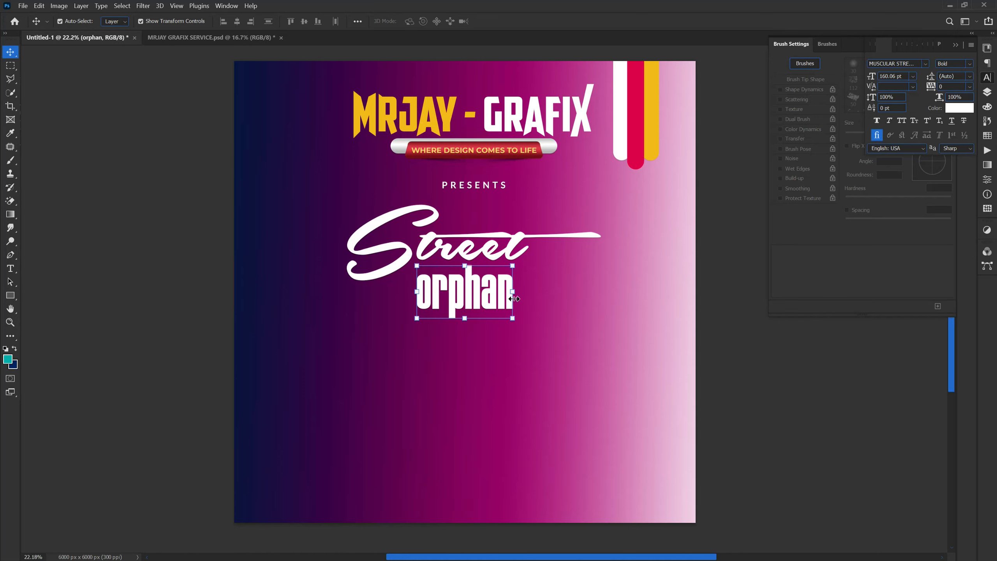
left_click(512, 299)
left_click_drag(513, 318, 546, 336)
left_click(126, 299)
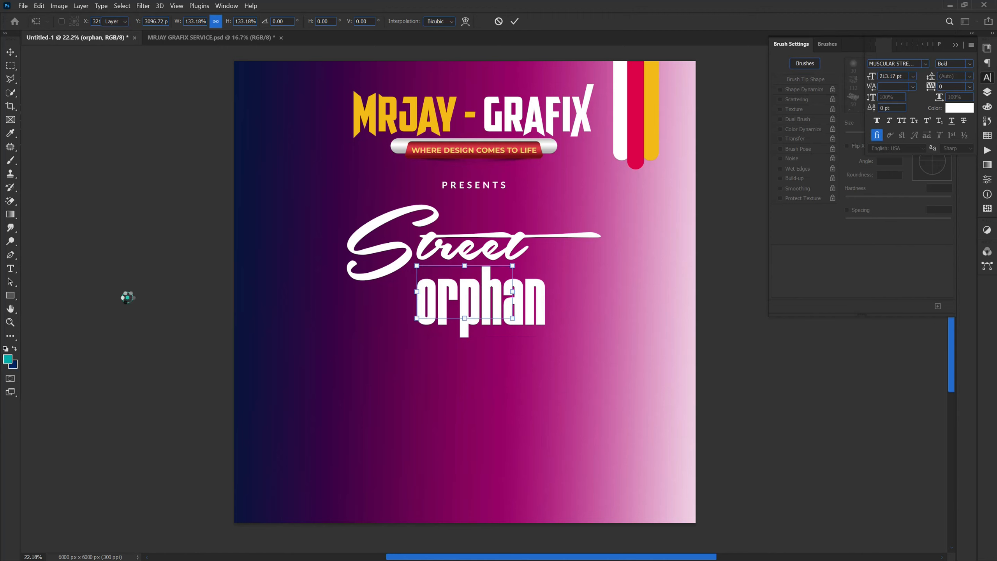
left_click_drag(486, 309, 478, 302)
left_click(190, 346)
Step: Change the font of the "orphan" text to Franklin Gothic Demi Regular
double_click(447, 322)
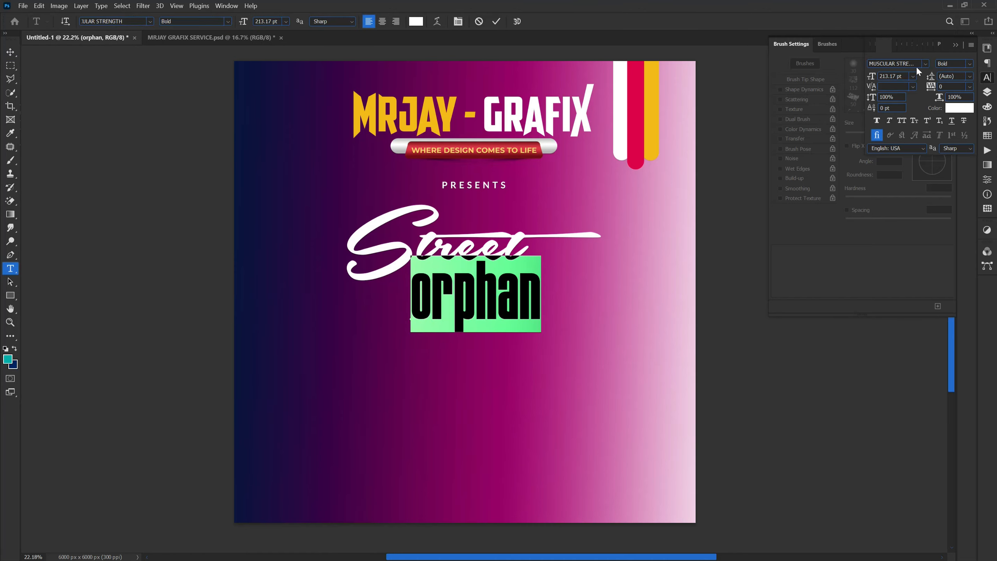
left_click(892, 64)
type("fr")
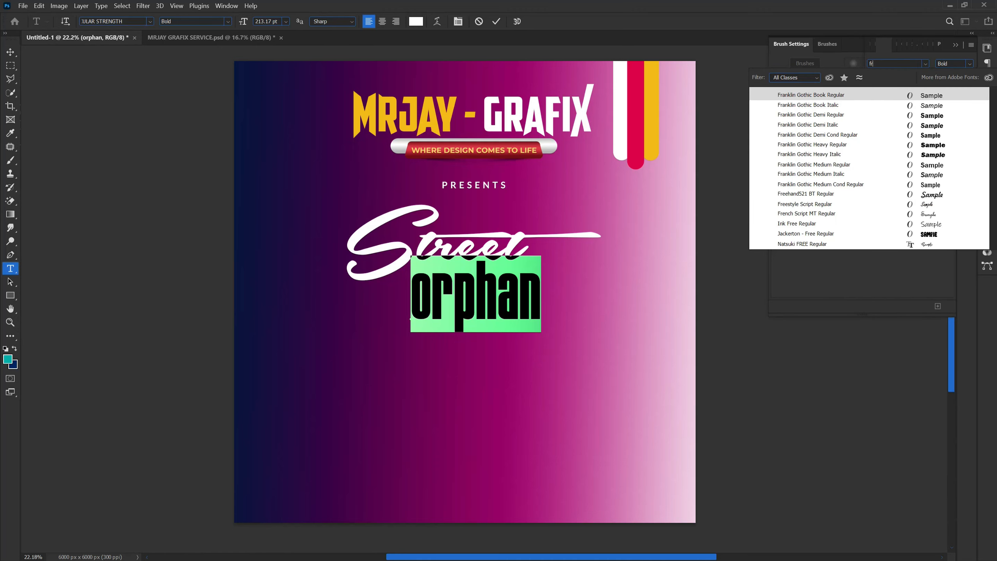
left_click(880, 113)
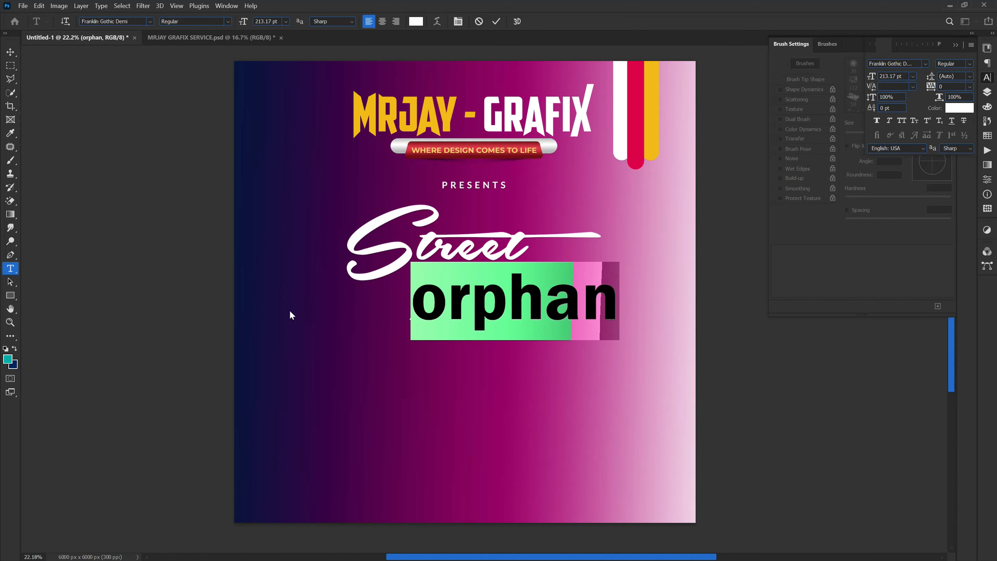
Step: Apply All Caps to the "orphan" text and shift it slightly away from "Street", more centrally beneath it
left_click(901, 120)
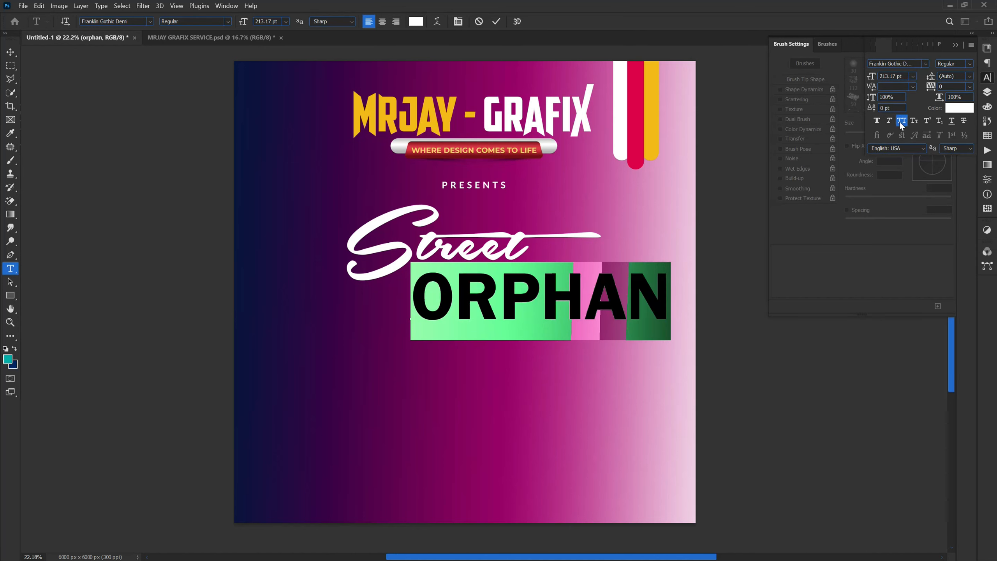
left_click(164, 298)
key("v")
left_click_drag(568, 307, 539, 317)
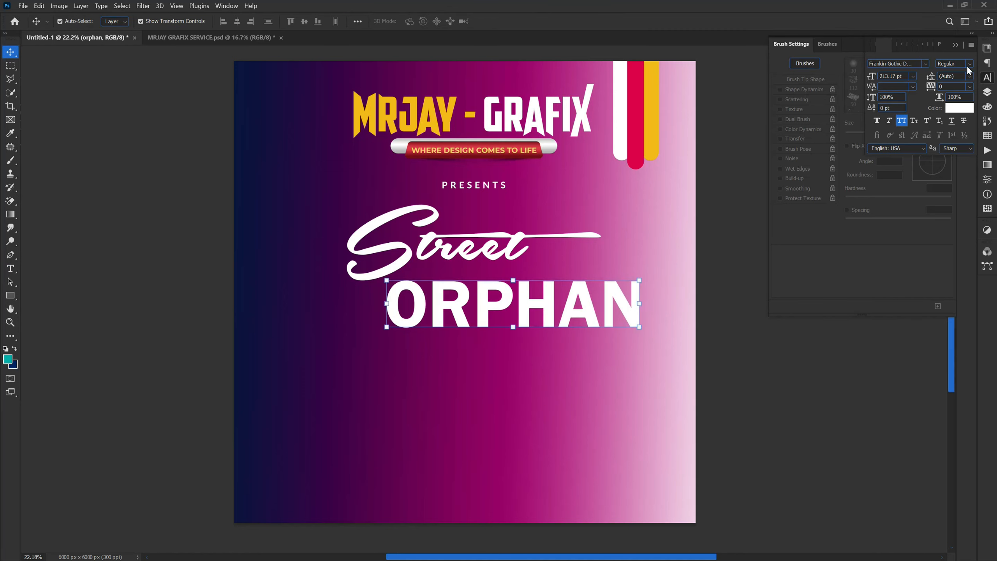
Step: Preview Franklin Gothic and other fonts on the "ORPHAN" text, and apply Copperplate Gothic Bold Regular
left_click(891, 63)
type("fra")
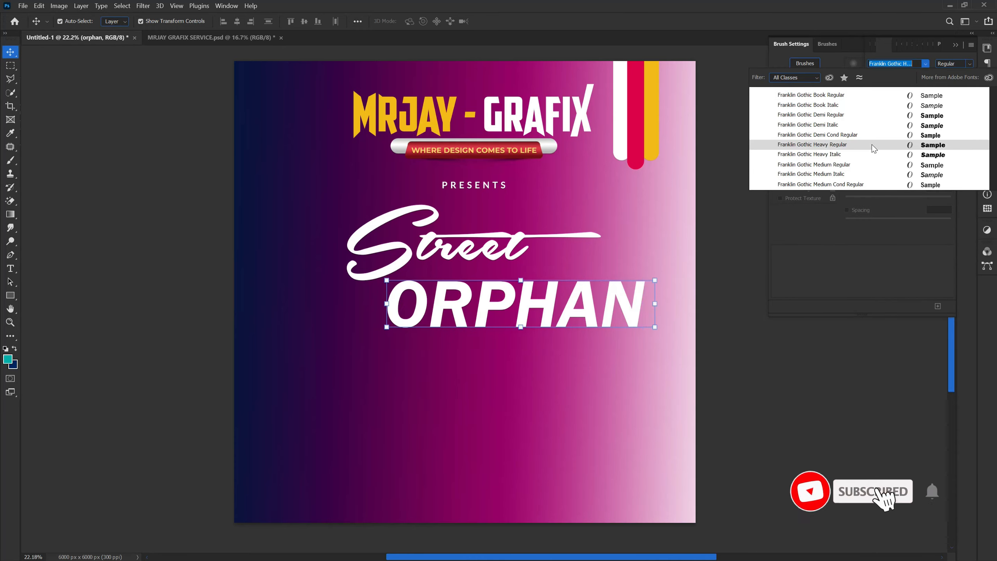
key("Down")
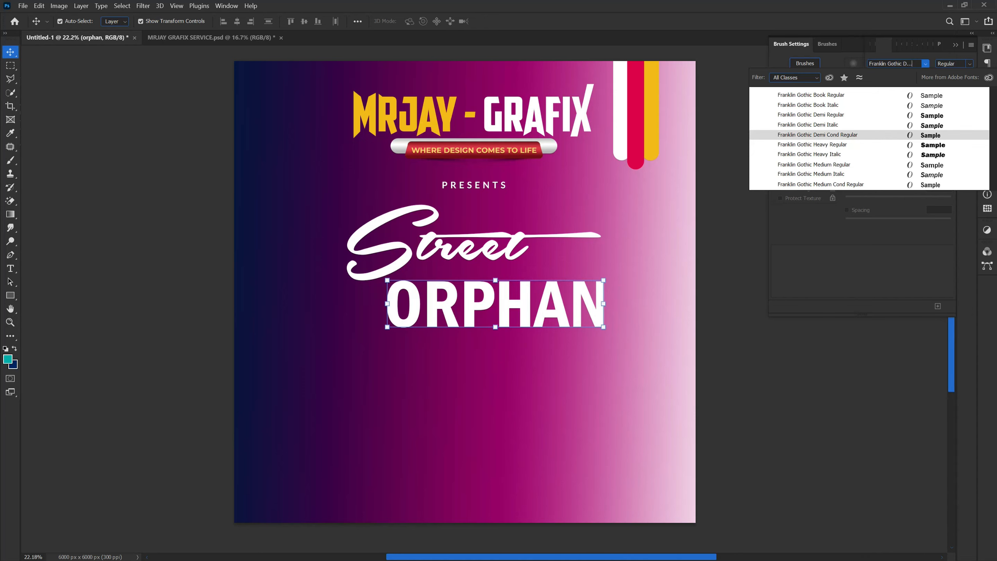
type("late")
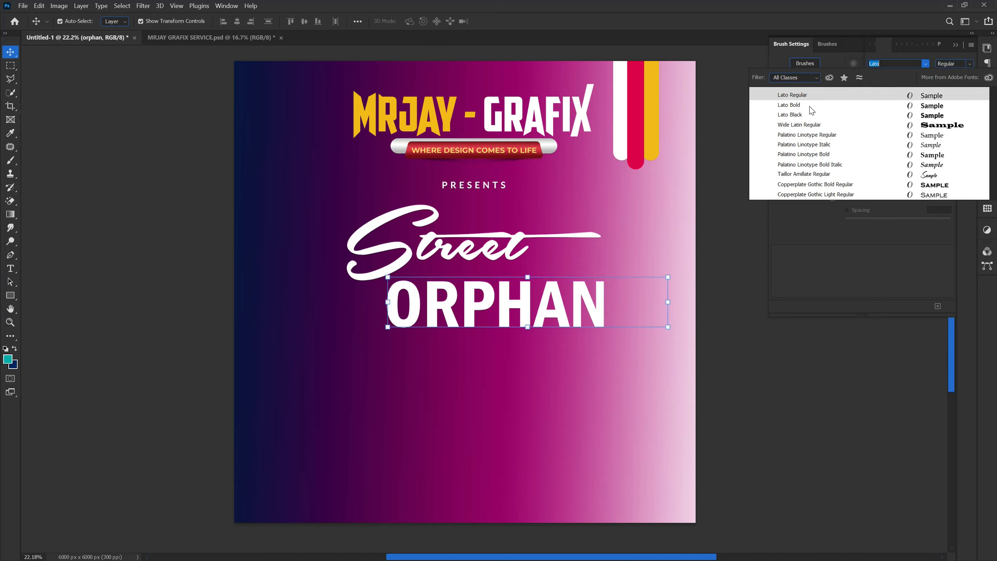
left_click(814, 184)
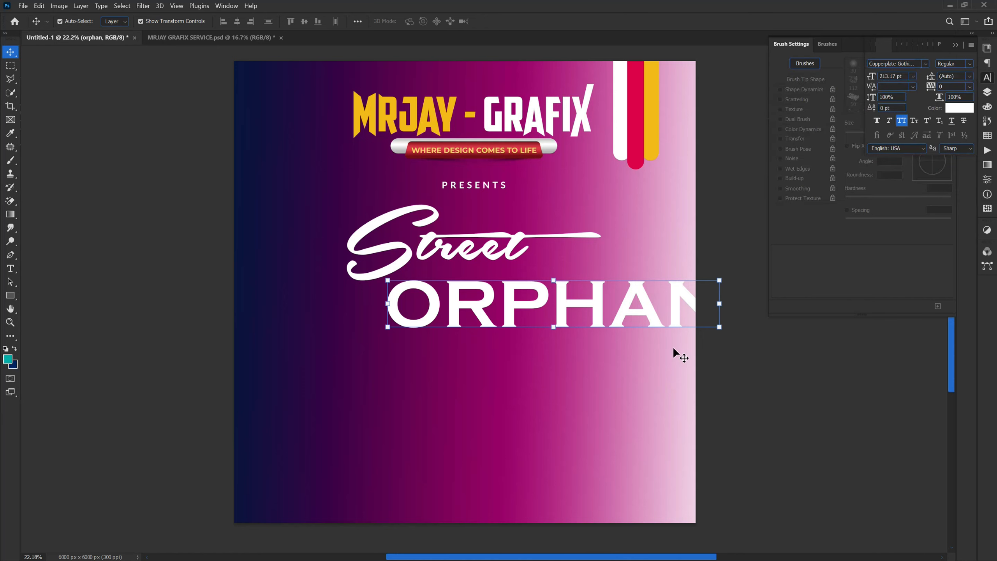
Step: Scale the "ORPHAN" text down to about 136 pt so it fits within the canvas
left_click(716, 303)
left_click_drag(723, 309, 596, 306)
key("Return")
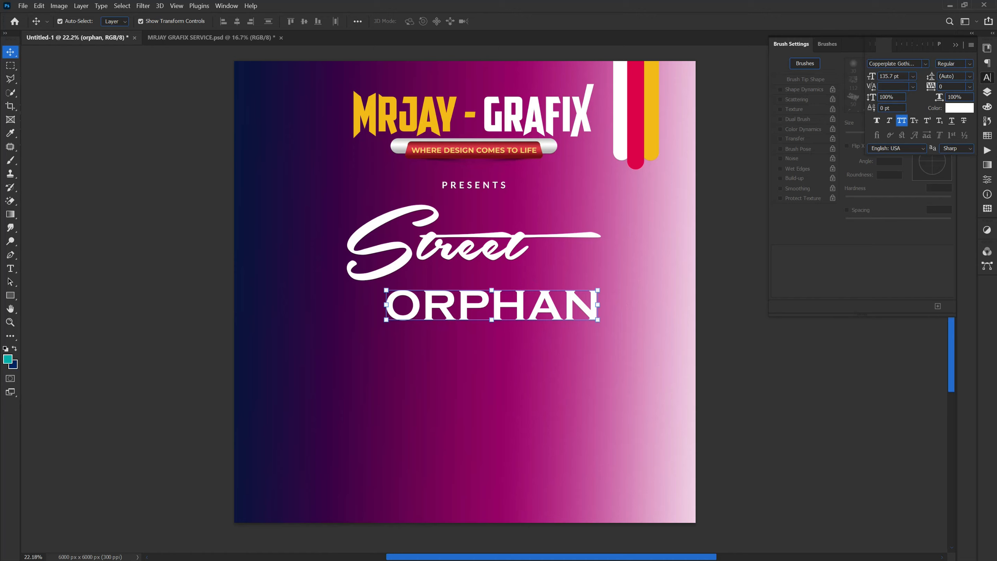
Step: Set the "ORPHAN" text in Impact Regular and move it up against the underside of "Street"
left_click(892, 64)
type("imp")
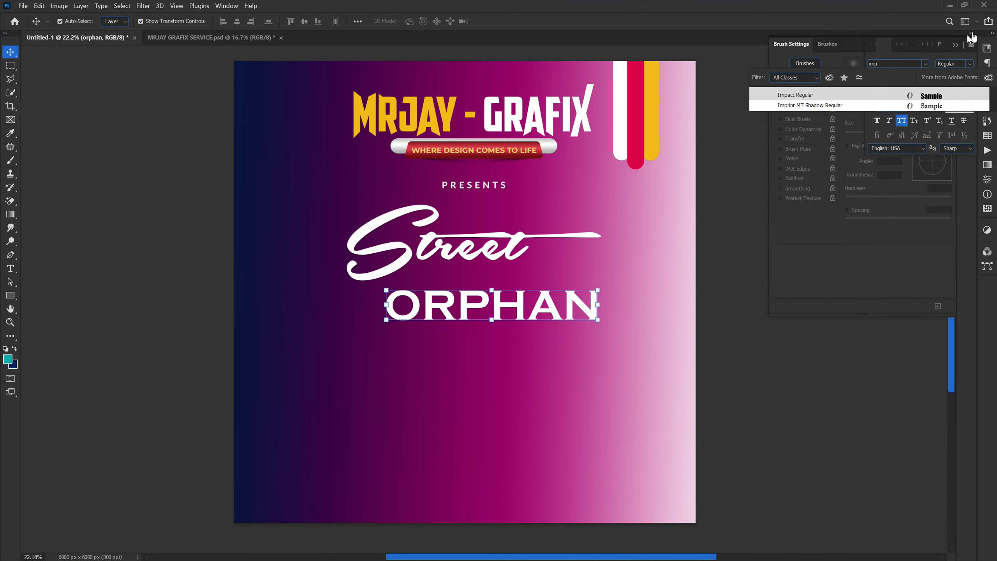
left_click(795, 94)
left_click(39, 334)
left_click_drag(417, 314, 437, 289)
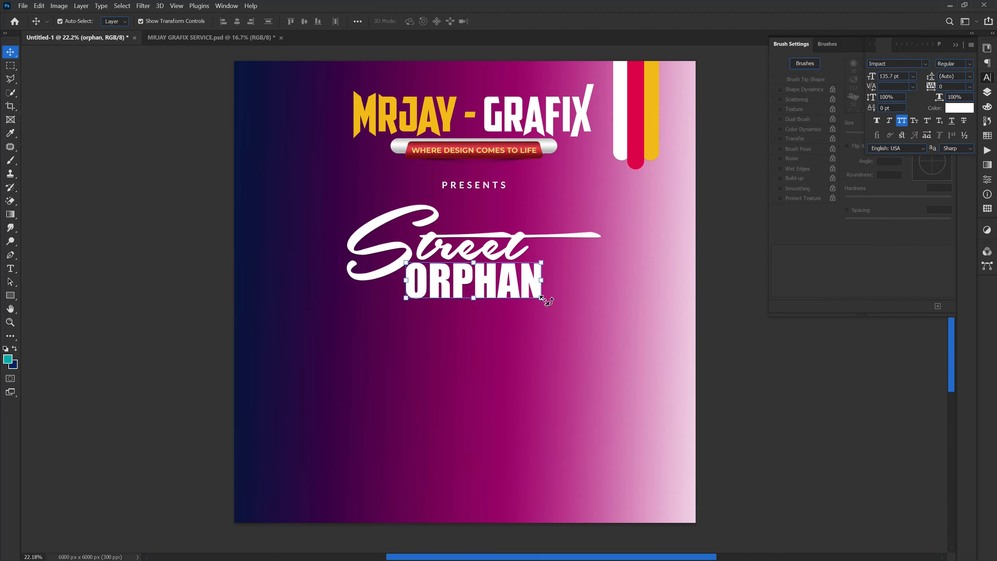
Step: Enlarge the "ORPHAN" text to about 124% (about 168 pt) and deselect it
key("ctrl+t")
left_click_drag(542, 311, 574, 327)
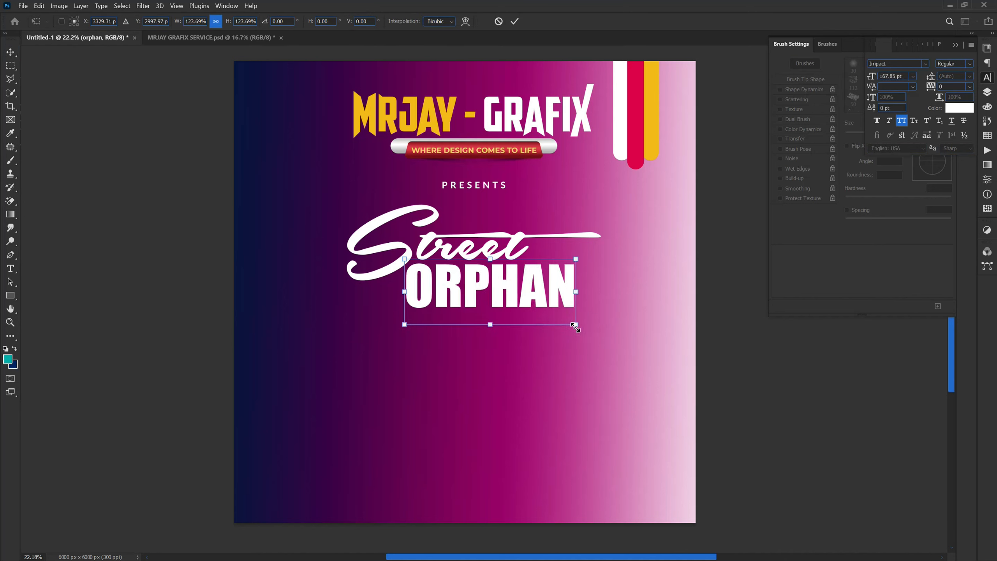
key("Return")
left_click(175, 316)
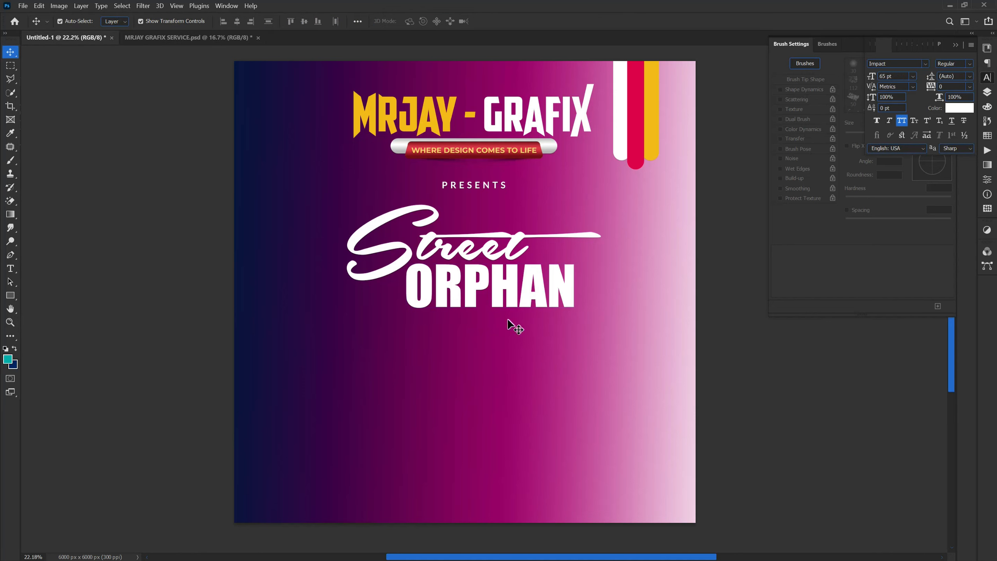
Step: Duplicate the "PRESENTS" text, place the copy just beneath "ORPHAN", and change its wording to "donation"
left_click(461, 184)
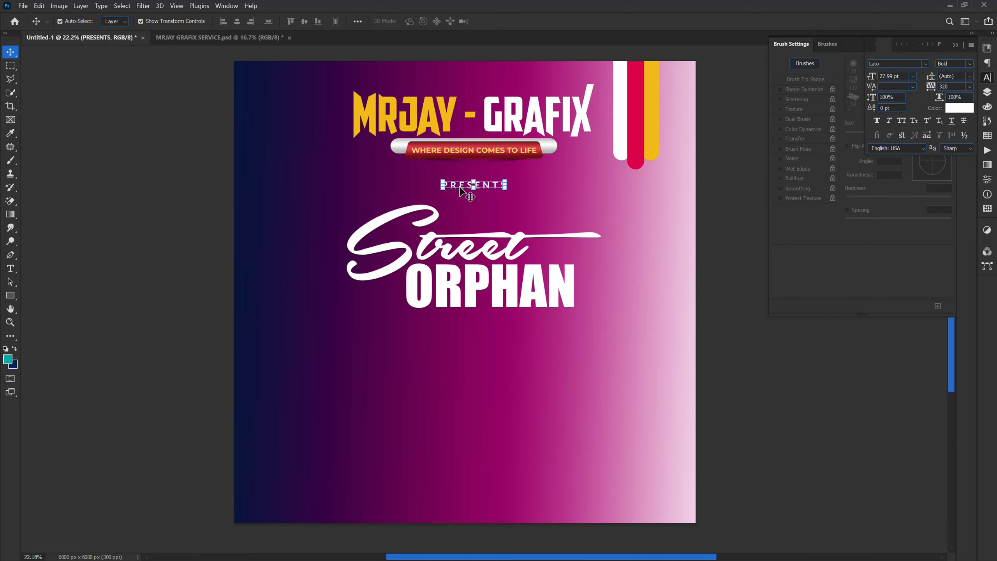
key("ctrl+j")
left_click_drag(452, 260, 452, 320)
double_click(465, 320)
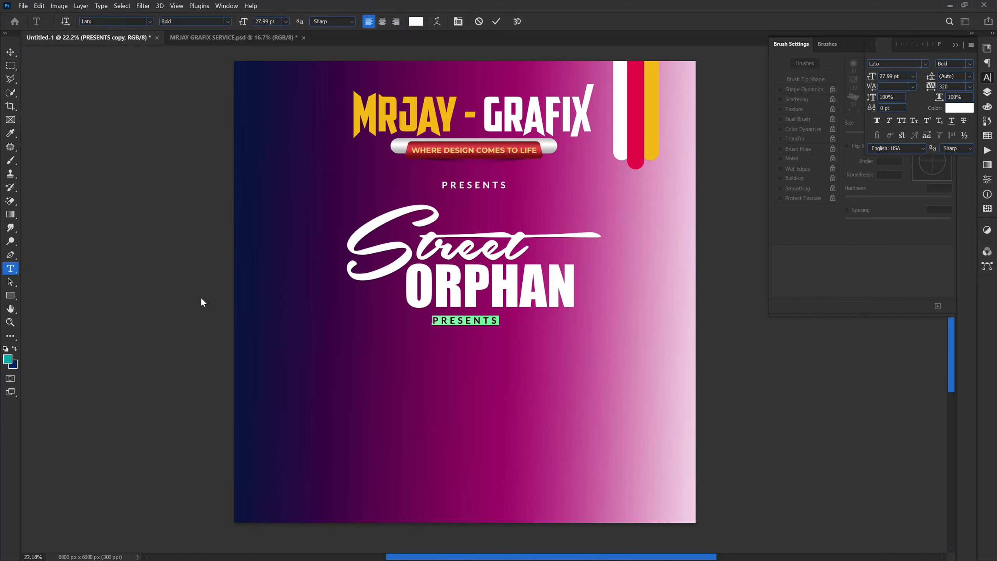
type("donation")
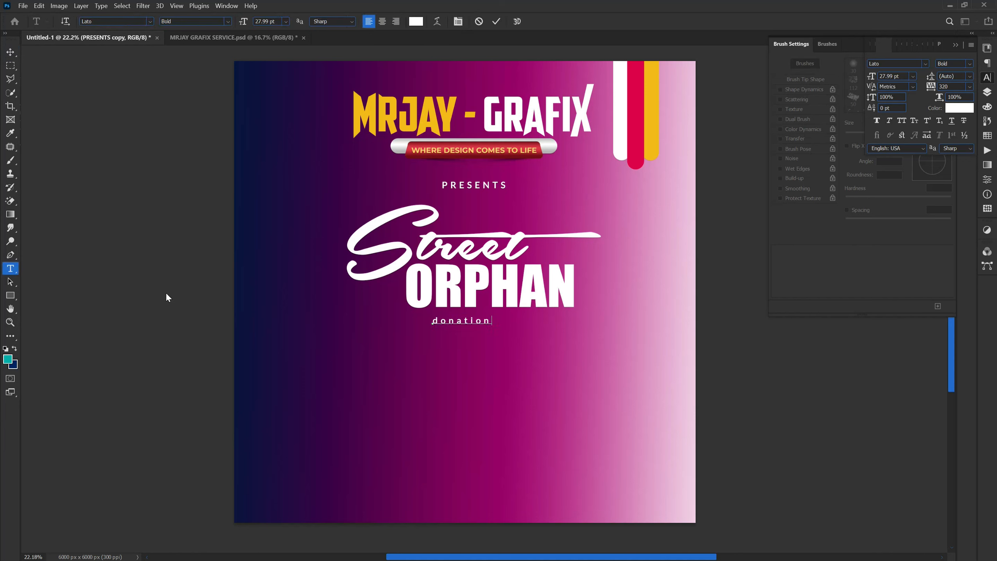
key("ctrl+Return")
key("v")
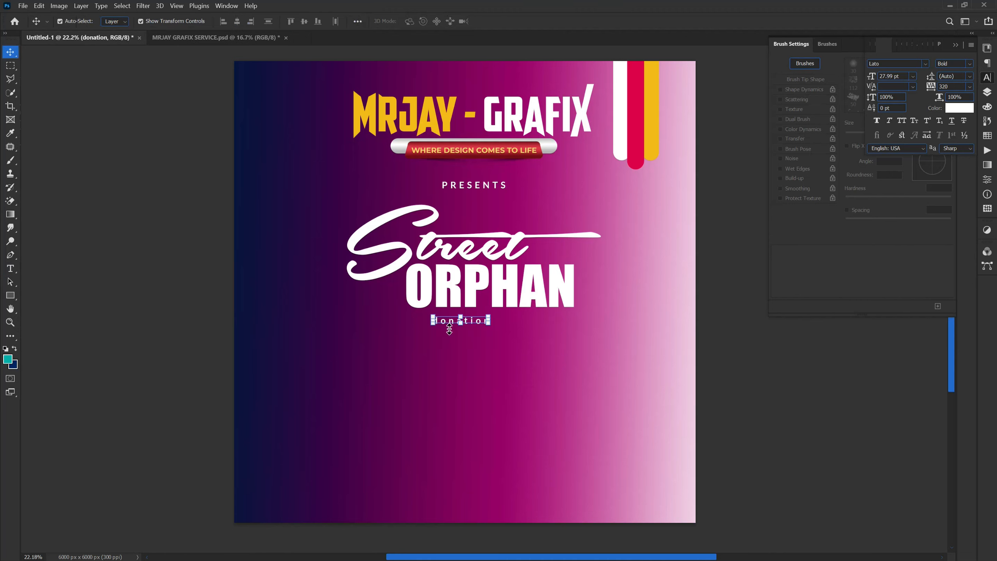
Step: Set the "donation" text in all caps and enlarge it to about 224% (about 63 pt) to nearly span the width of "ORPHAN"
left_click(900, 122)
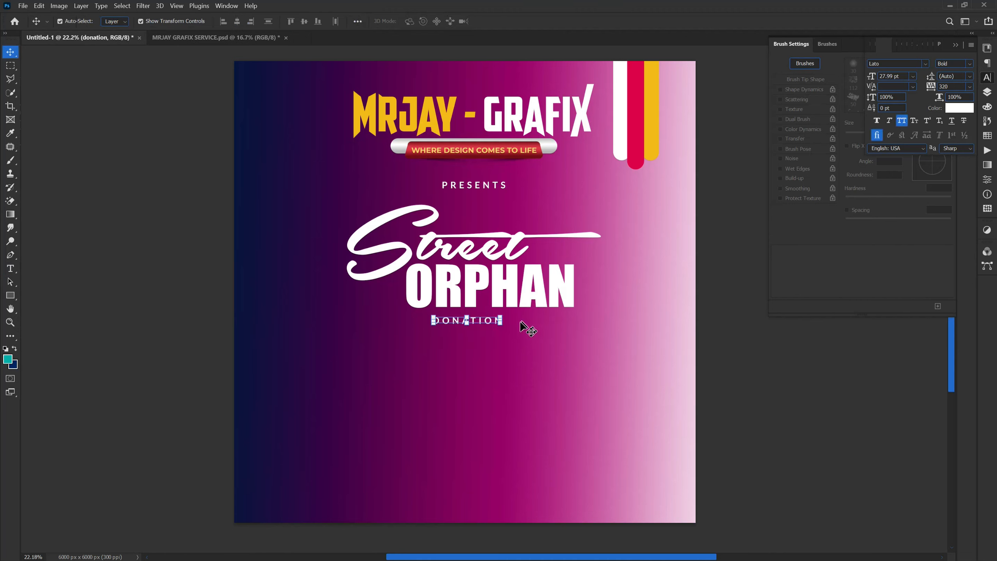
left_click_drag(499, 324, 580, 339)
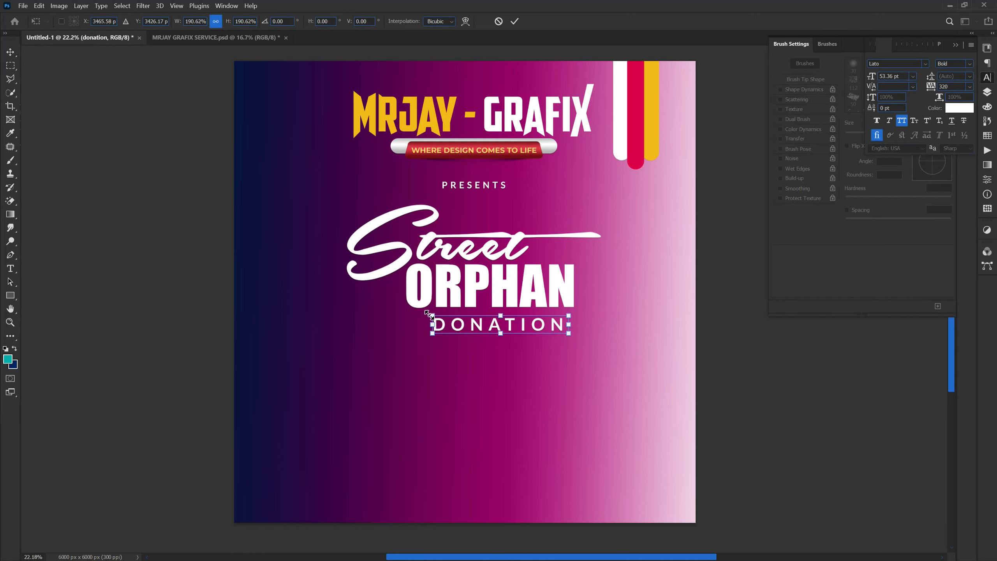
mouse_move(427, 313)
left_mouse_down()
mouse_move(397, 311)
mouse_move(409, 313)
left_mouse_up()
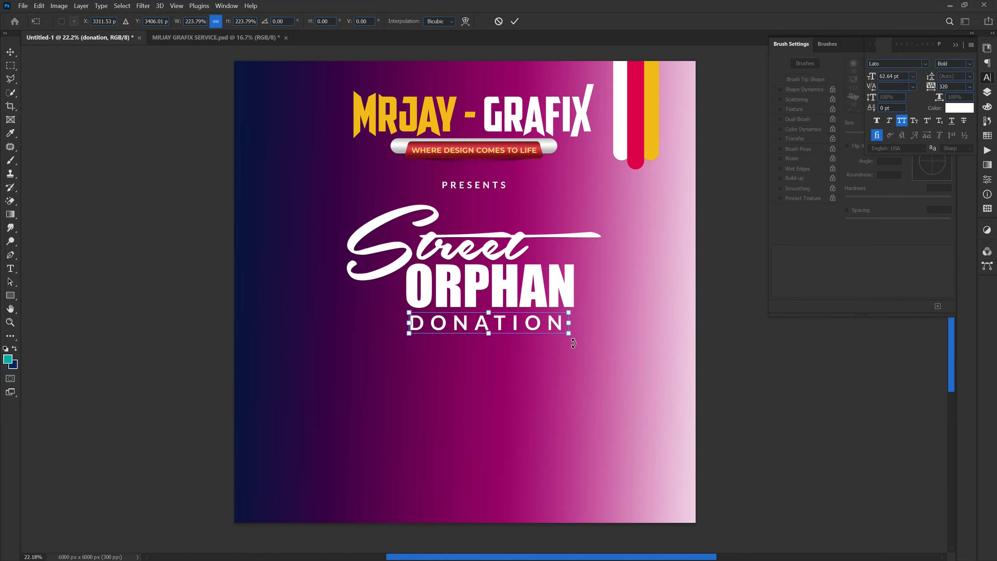
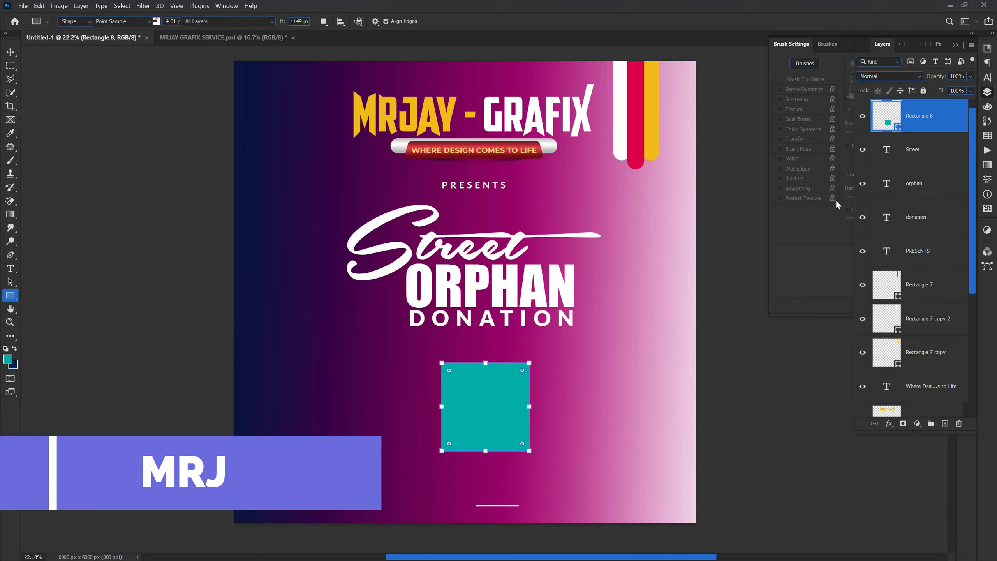
Step: Change the fill of the square below "DONATION" to white (#ffffff)
left_click_drag(747, 319, 690, 255)
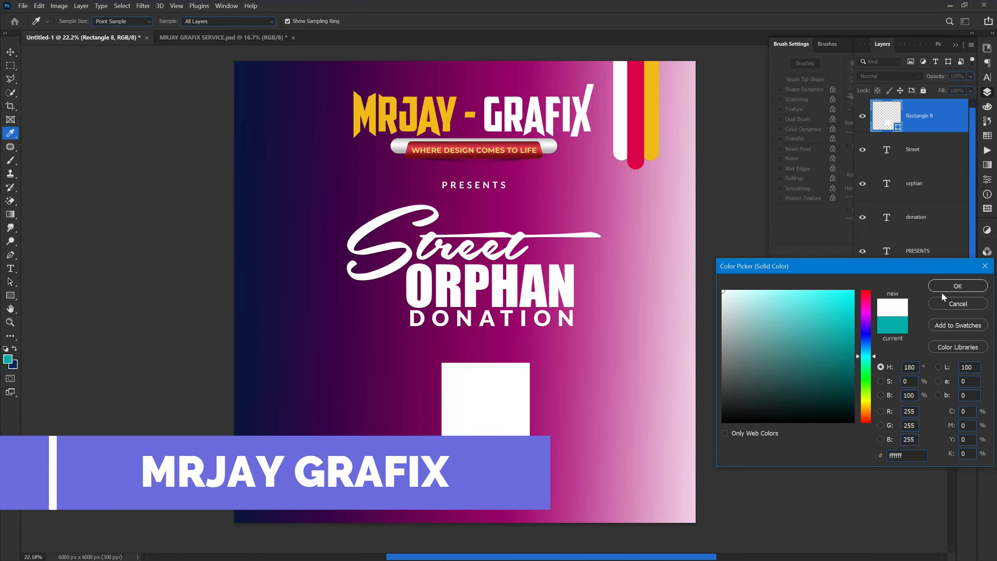
left_click(952, 286)
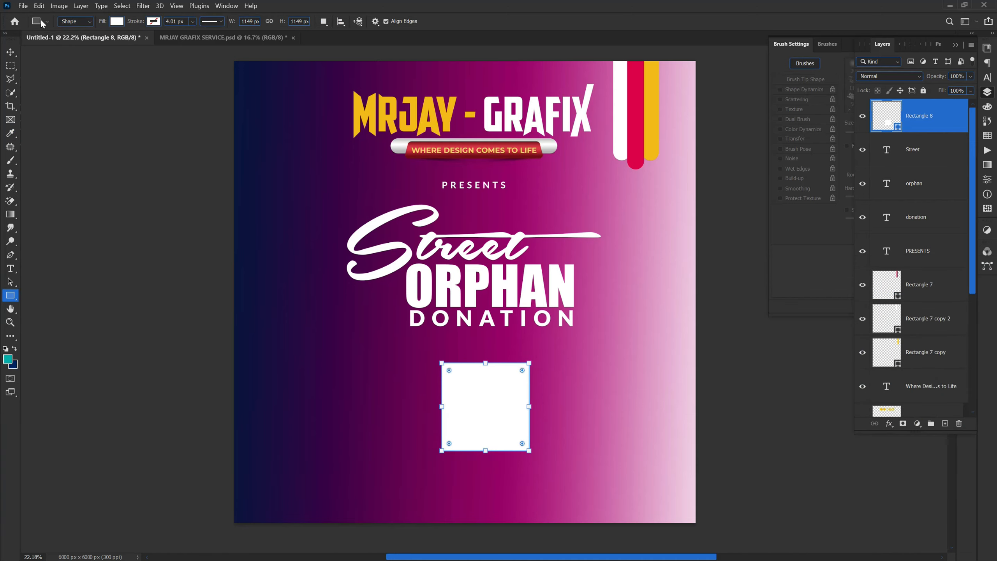
left_click(11, 52)
Step: Browse for an image to open in the ORPHAN folder inside the Desktop's RESOURCESSSSSSS folder
left_click(22, 6)
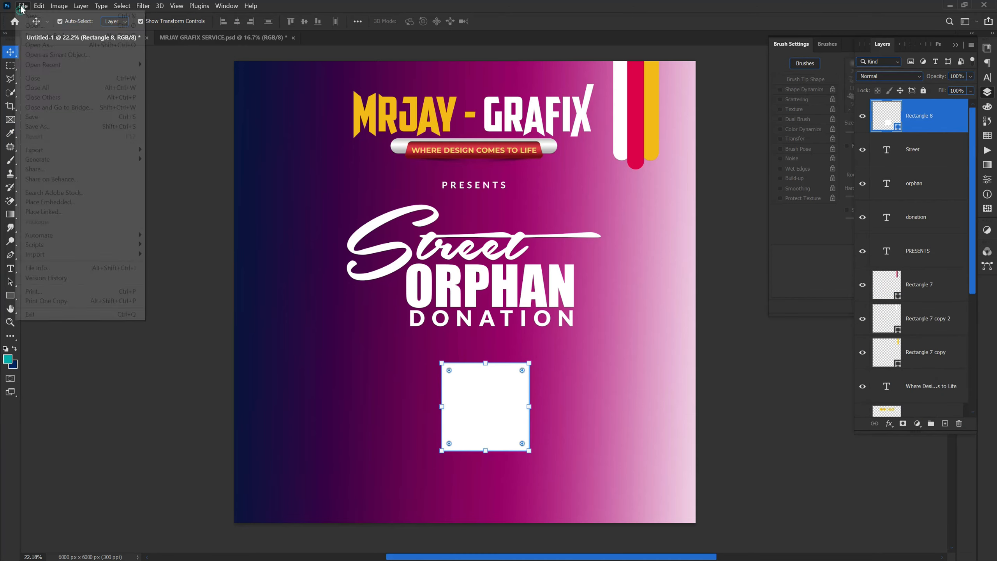
left_click(34, 27)
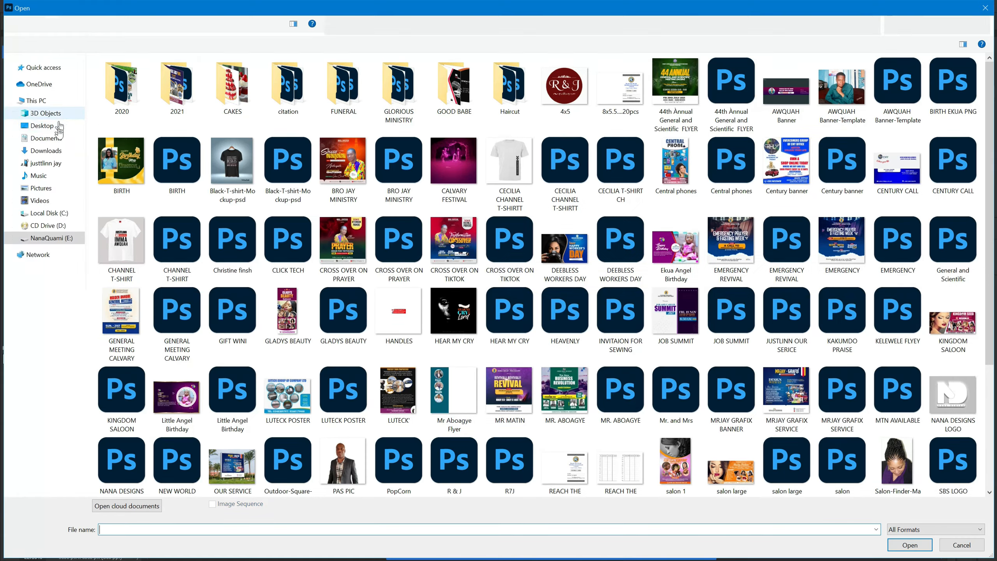
left_click(42, 126)
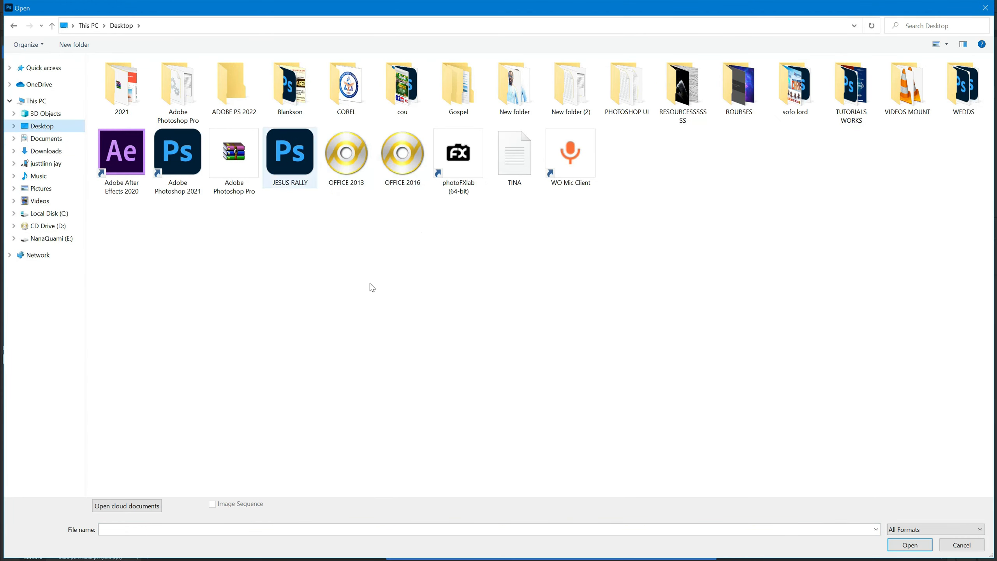
right_click(476, 330)
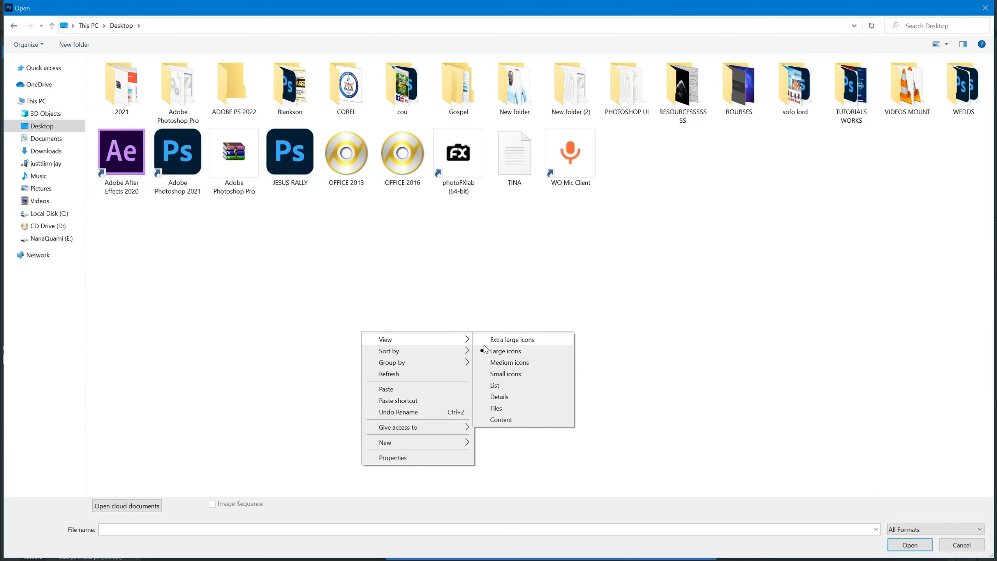
left_click(486, 340)
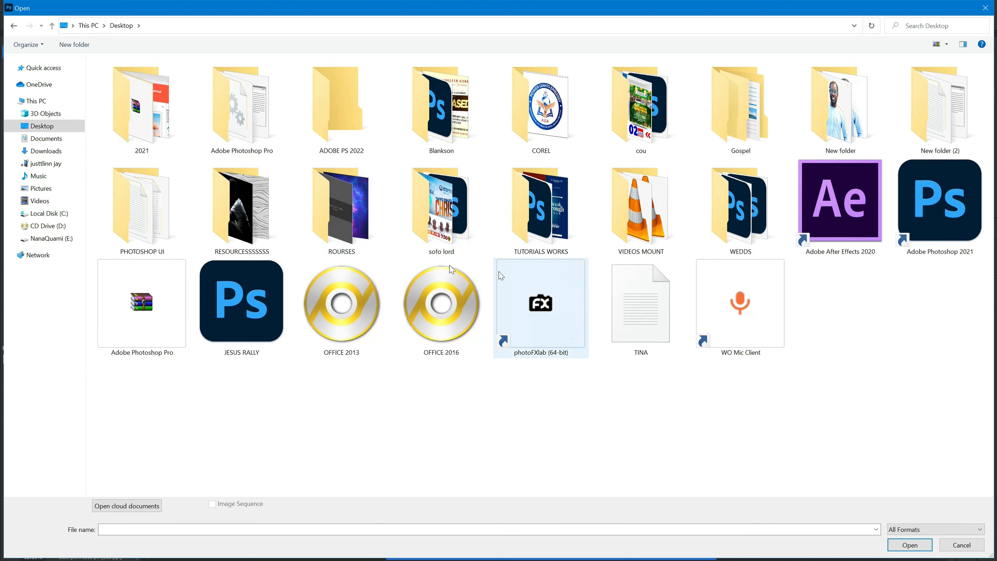
double_click(278, 227)
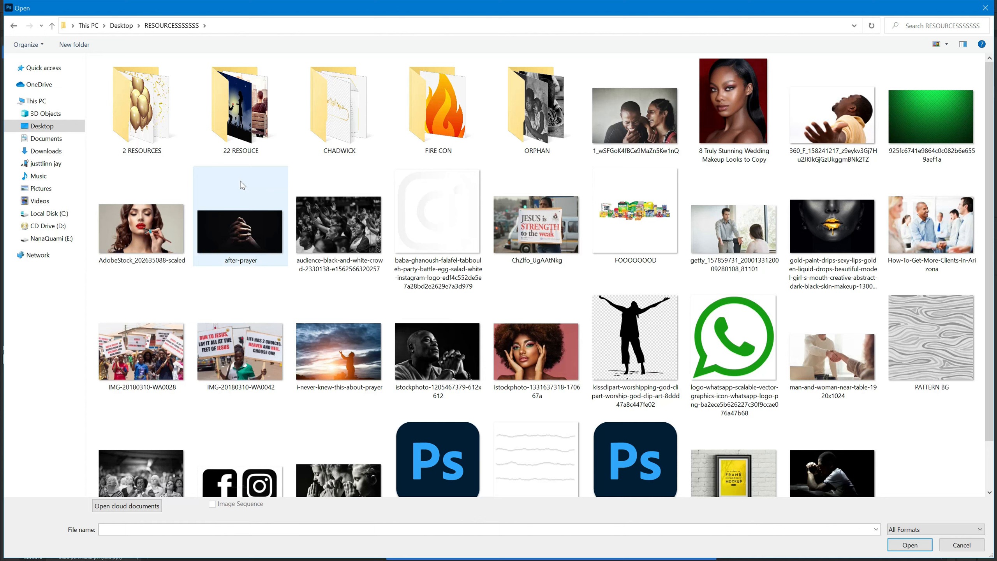
double_click(535, 108)
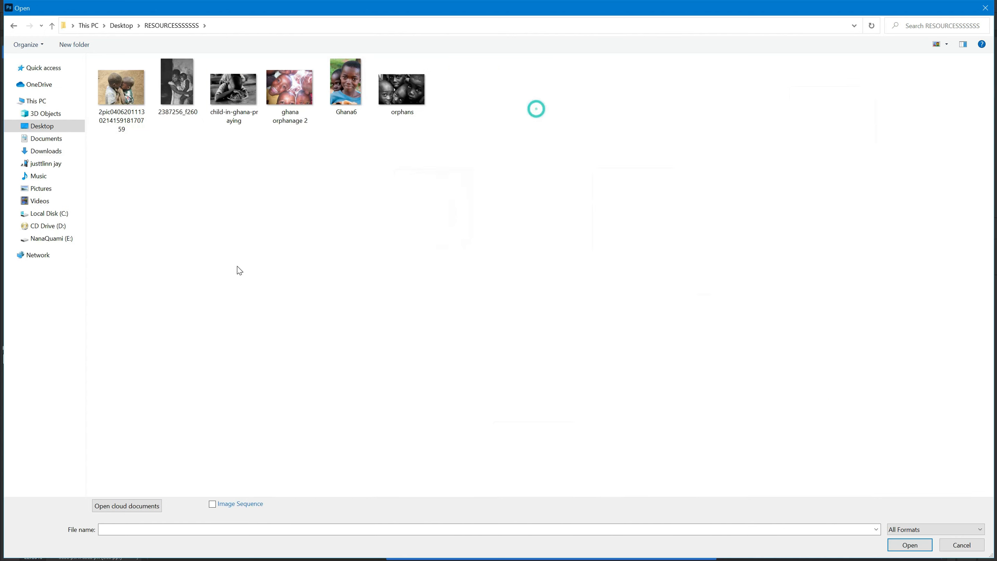
Step: Show the folder's images as extra large icons and open the photo "ghana orphanage 2"
right_click(225, 131)
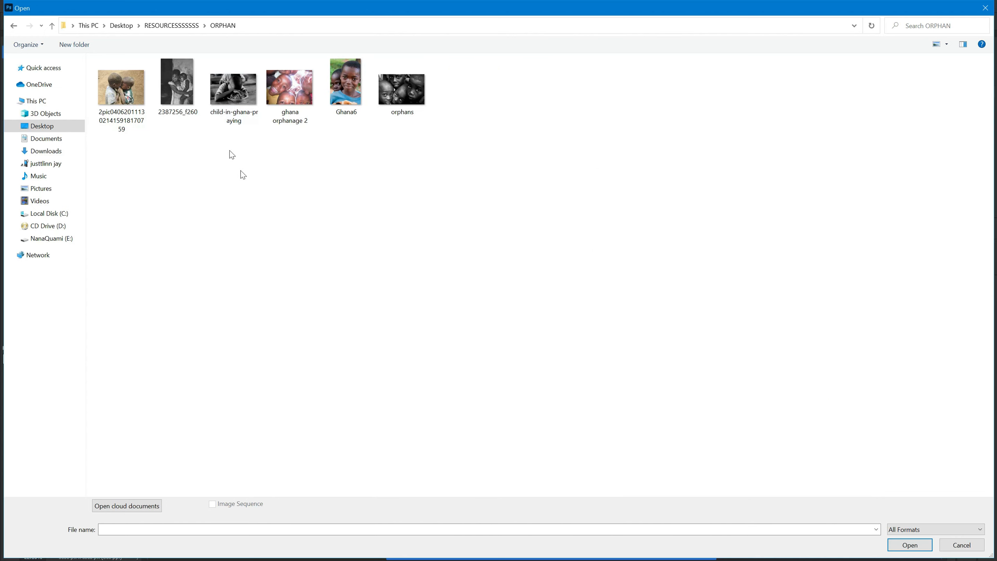
left_click(310, 125)
right_click(324, 150)
mouse_move(393, 154)
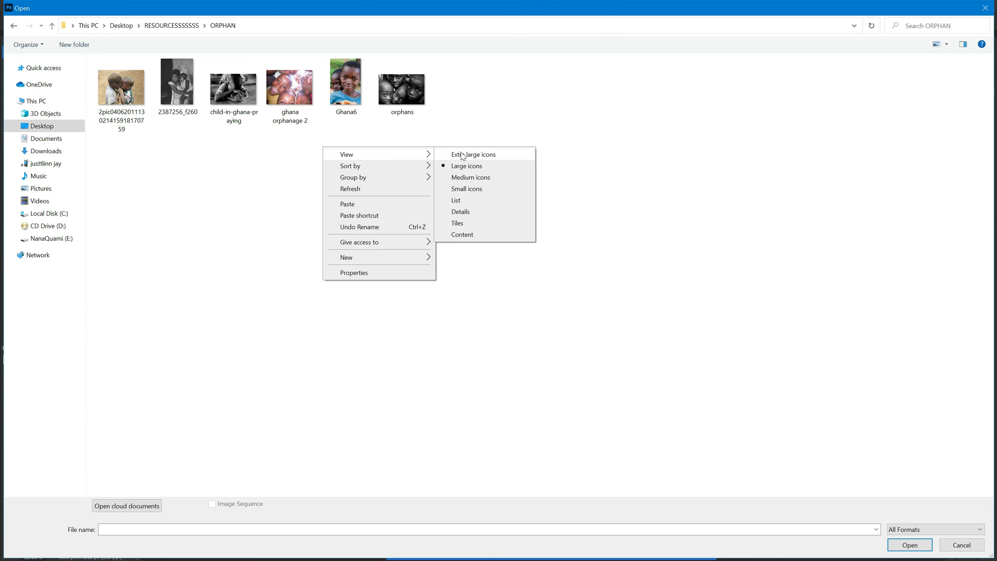
left_click(463, 154)
double_click(413, 130)
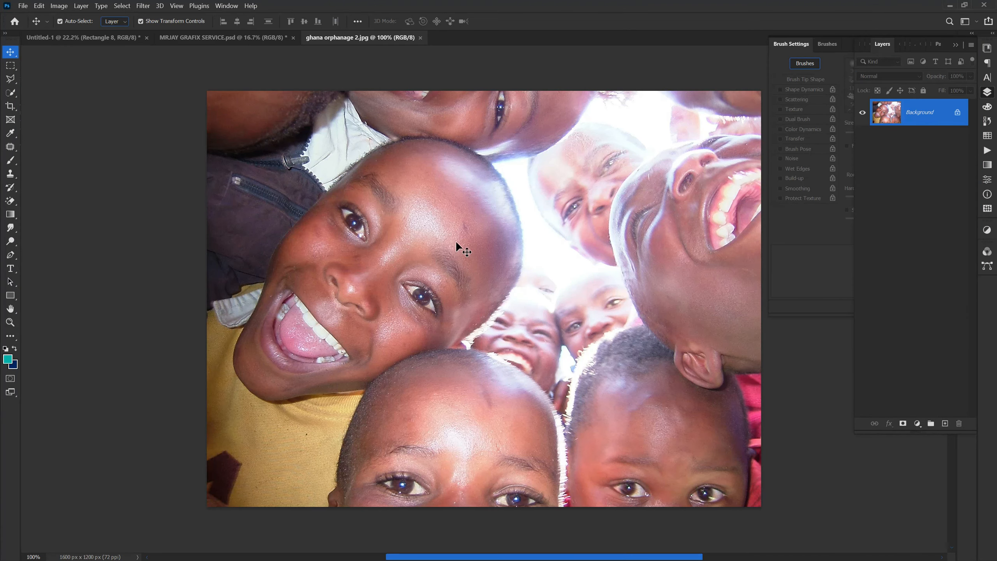
Step: Bring the children's photo into the Untitled-1 poster and move its layer directly above the gradient background rectangle, Rectangle 1
left_click(106, 38)
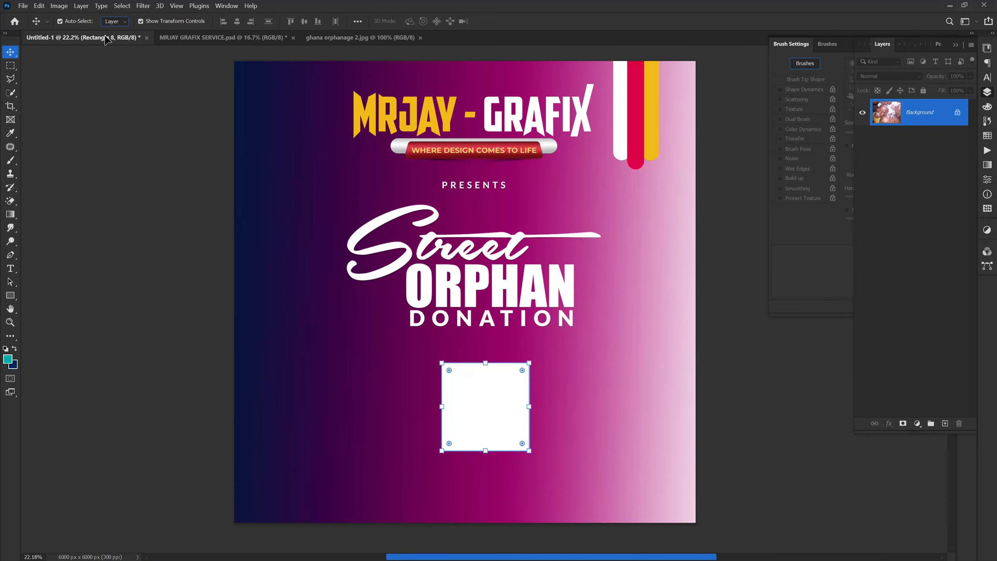
left_click_drag(322, 299, 325, 307)
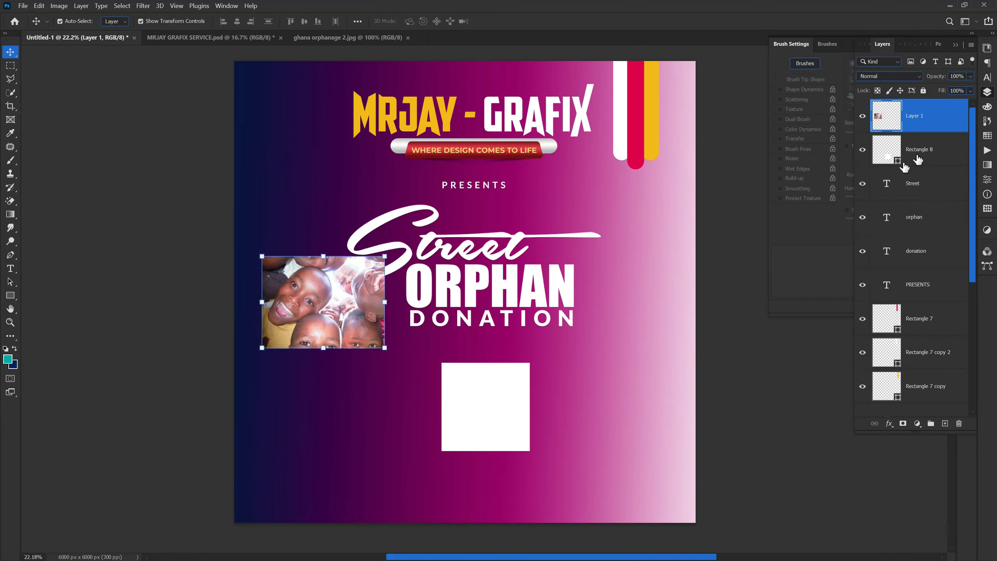
left_click_drag(939, 125, 909, 337)
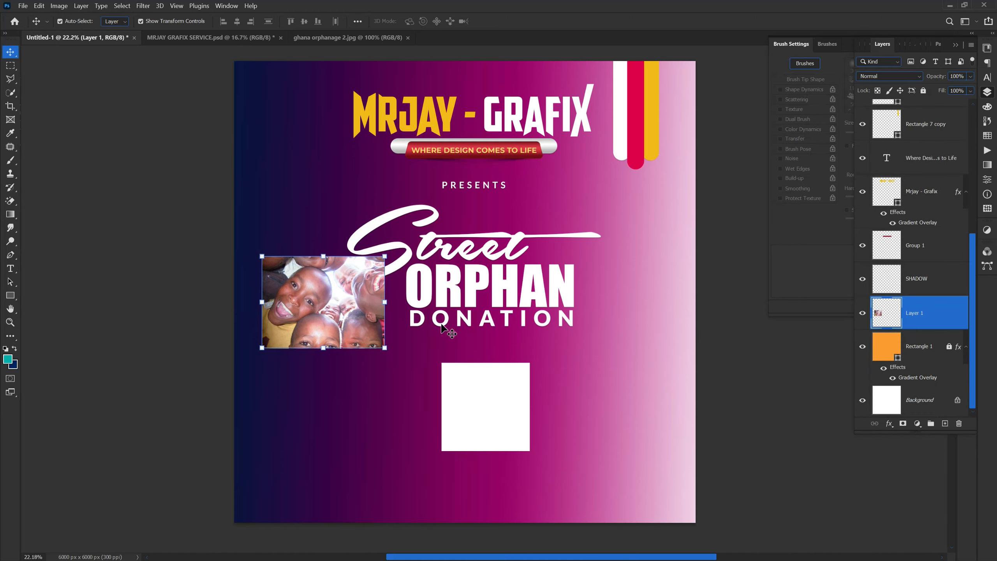
Step: Enlarge the children's photo to about 524% and position it to cover the whole poster
left_click_drag(376, 255, 770, 190)
left_click_drag(468, 347, 457, 506)
mouse_move(395, 433)
left_mouse_down()
mouse_move(402, 463)
mouse_move(402, 444)
left_mouse_up()
left_click_drag(469, 513, 472, 540)
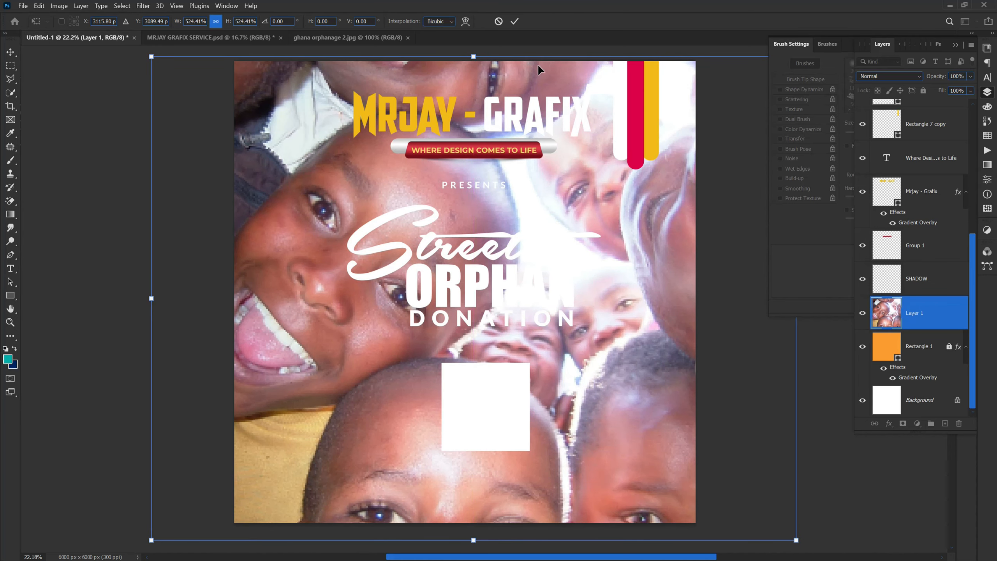
left_click(514, 21)
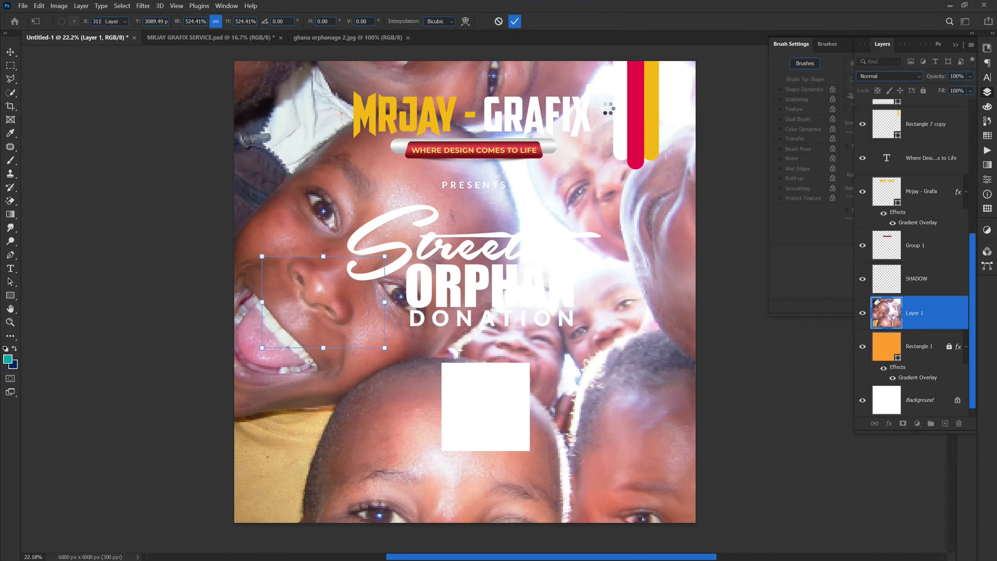
Step: Blend the photo layer in Luminosity mode, lower its fill to 12%, and deselect it
left_click(889, 80)
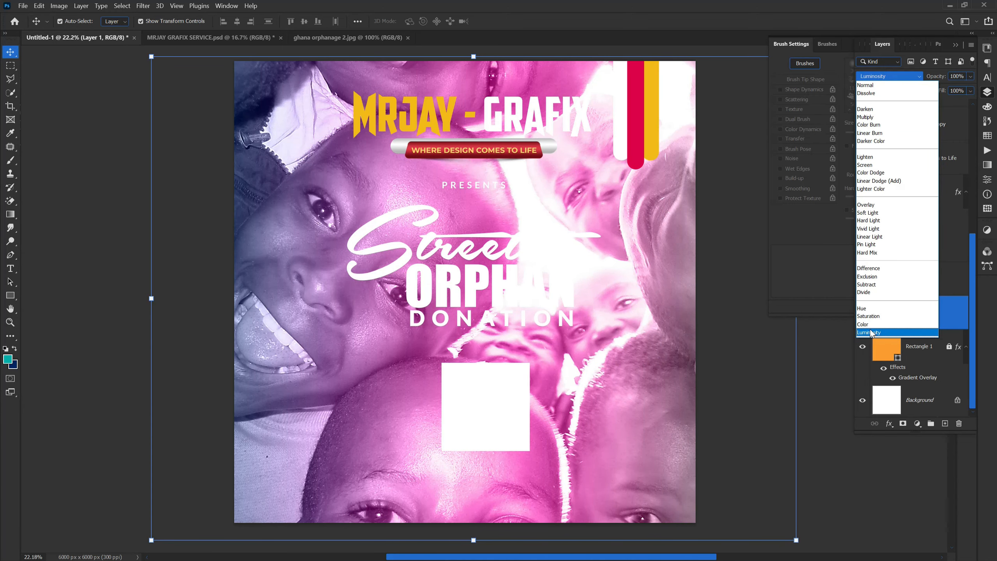
left_click(869, 332)
left_click_drag(941, 91, 902, 95)
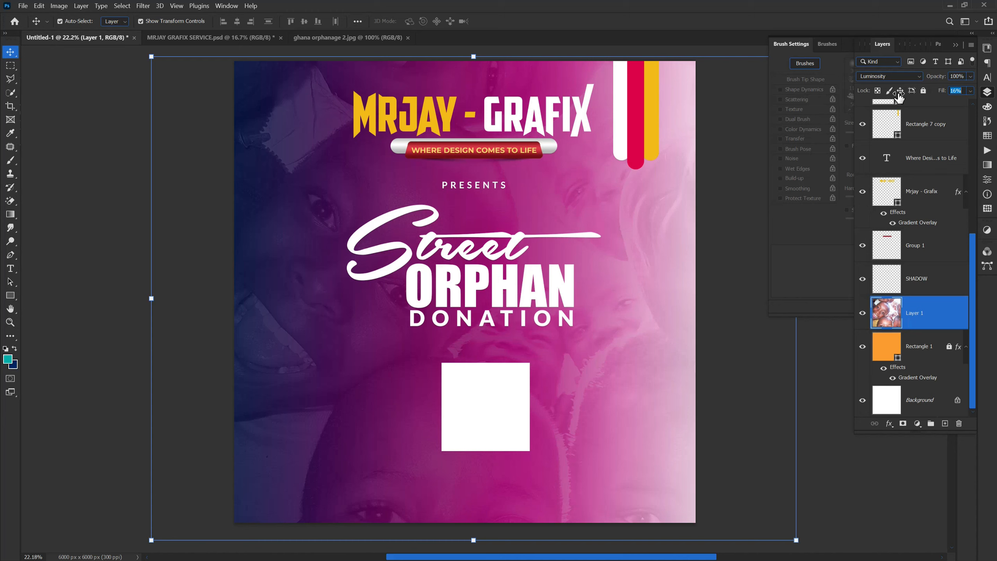
left_click_drag(897, 98, 895, 99)
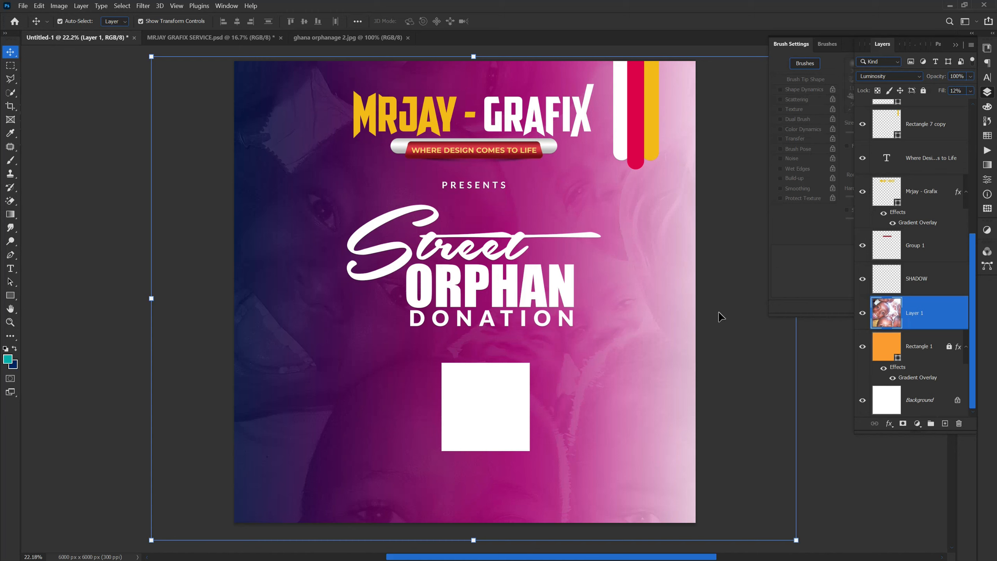
left_click(742, 345)
Step: Recolour the white first stop of Rectangle 1's gradient overlay to dark purple #310123
left_click(931, 355)
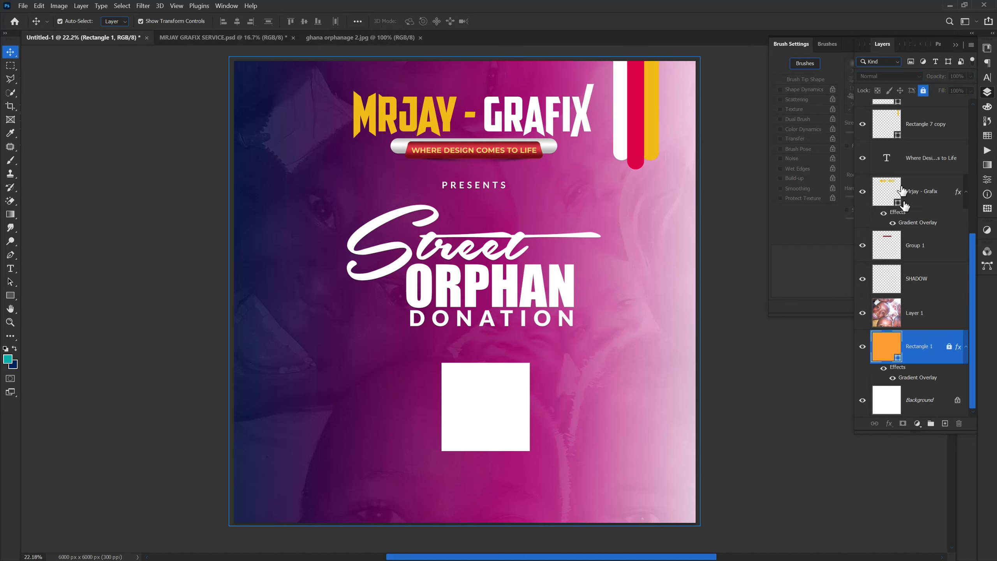
double_click(911, 378)
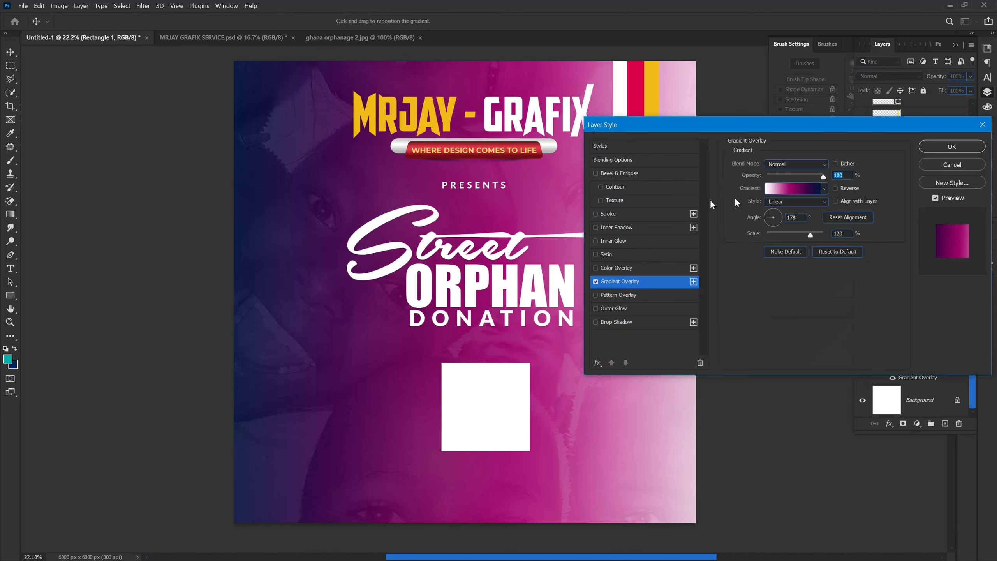
left_click(780, 192)
left_click(703, 252)
left_click(749, 296)
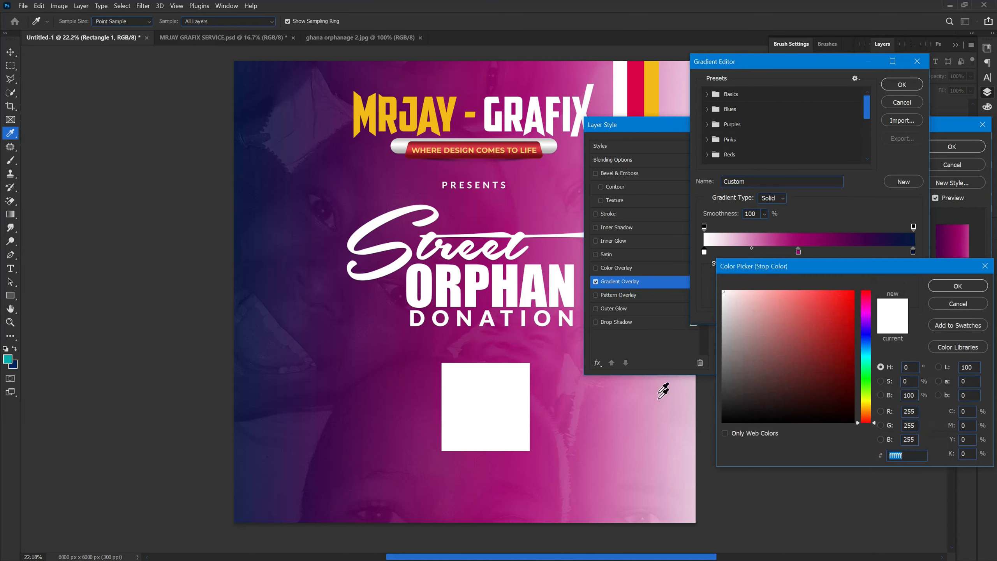
left_click(722, 408)
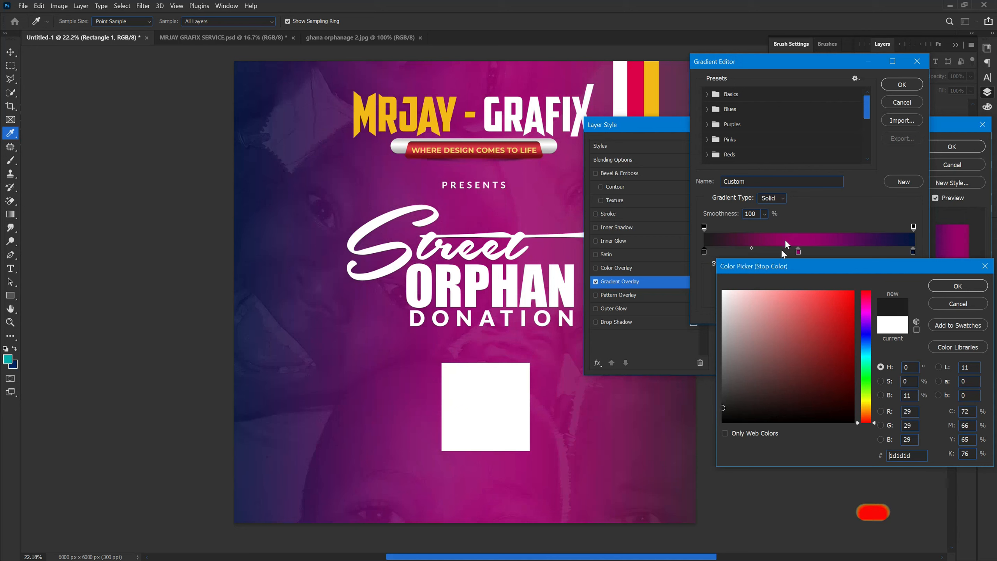
left_click(511, 470)
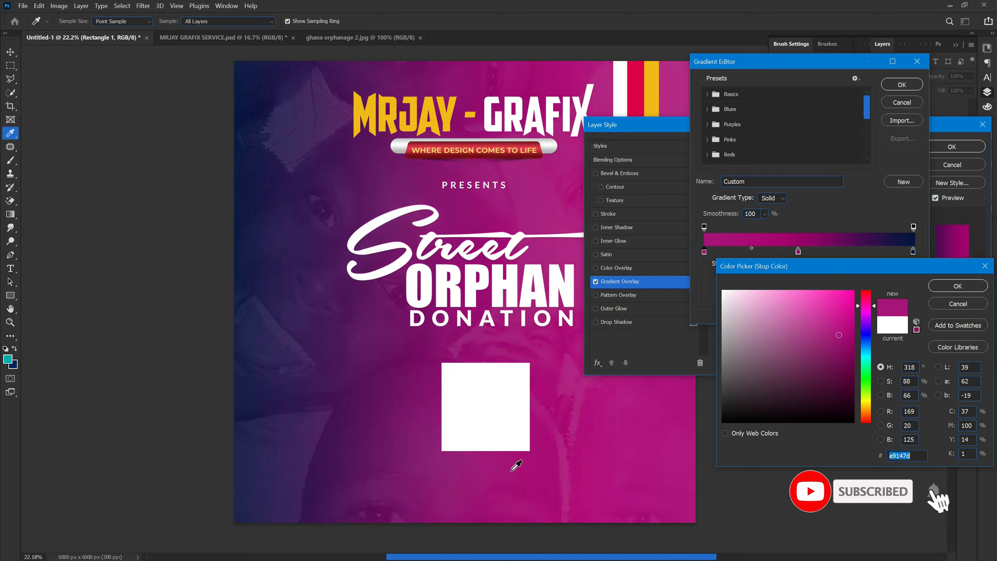
left_click(852, 379)
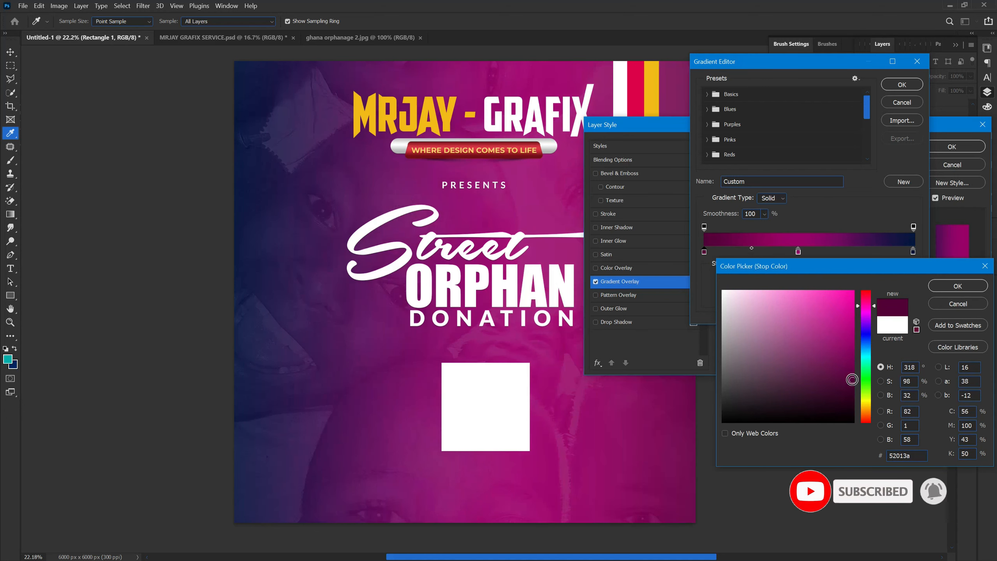
left_click(852, 396)
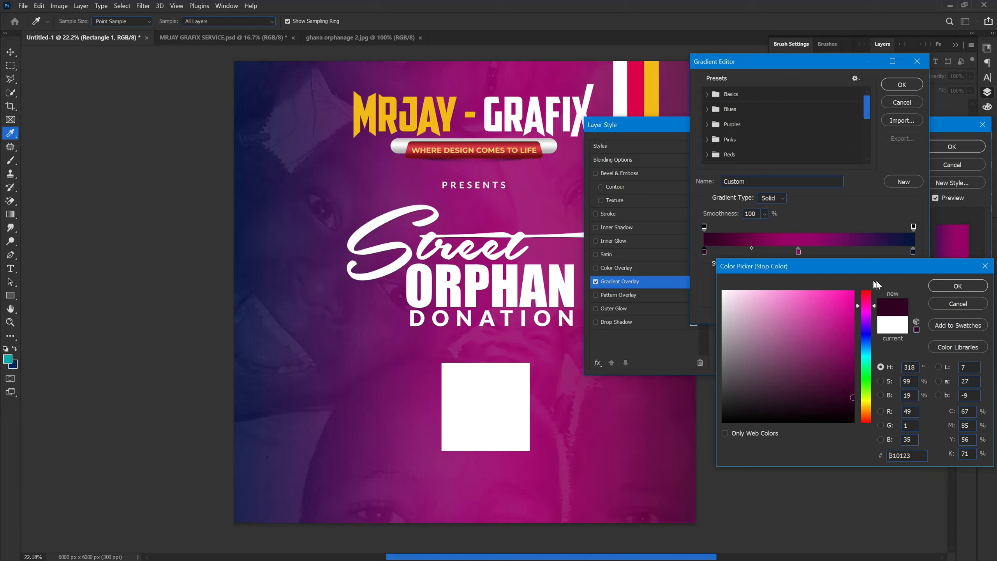
left_click(979, 284)
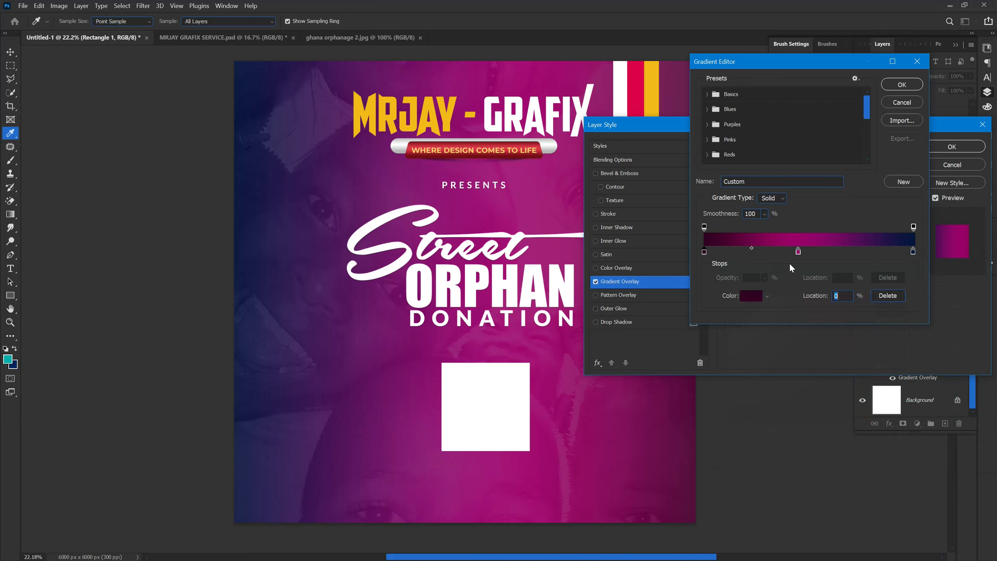
Step: Darken the middle stop of the gradient overlay to about #770555 and apply the layer style
left_click(798, 252)
left_click(752, 302)
left_click_drag(846, 347, 853, 364)
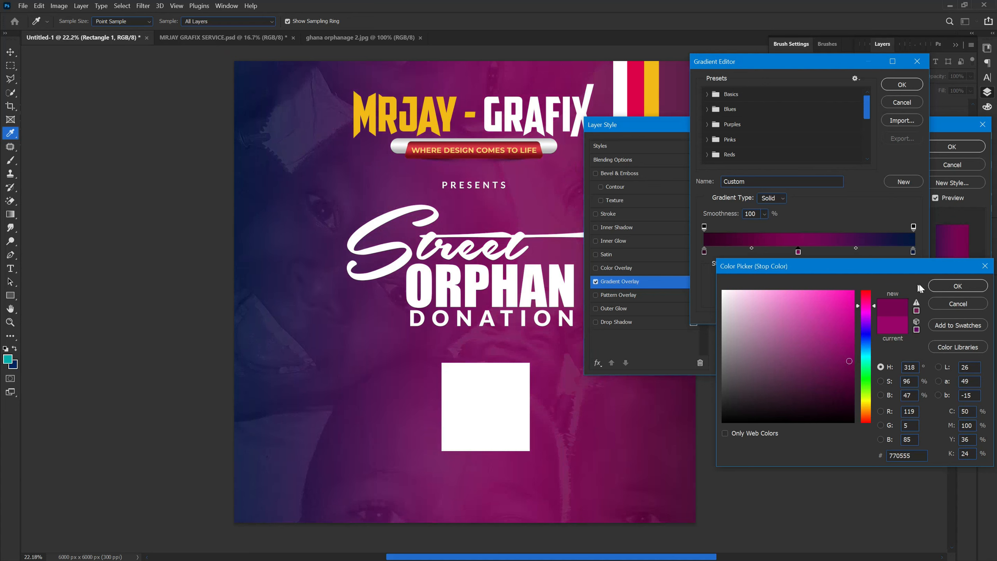
left_click(953, 286)
left_click(888, 86)
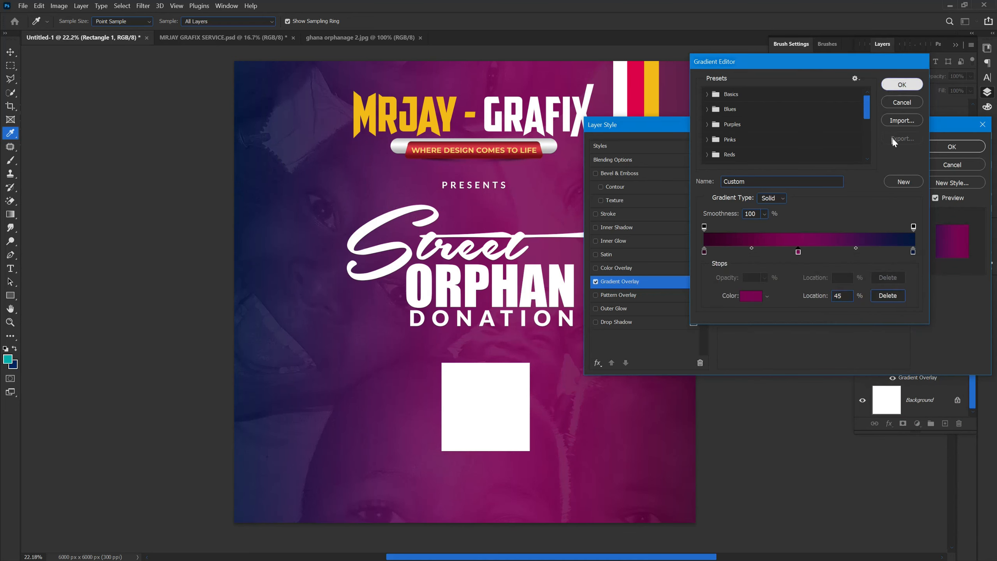
left_click(943, 147)
left_click(803, 405)
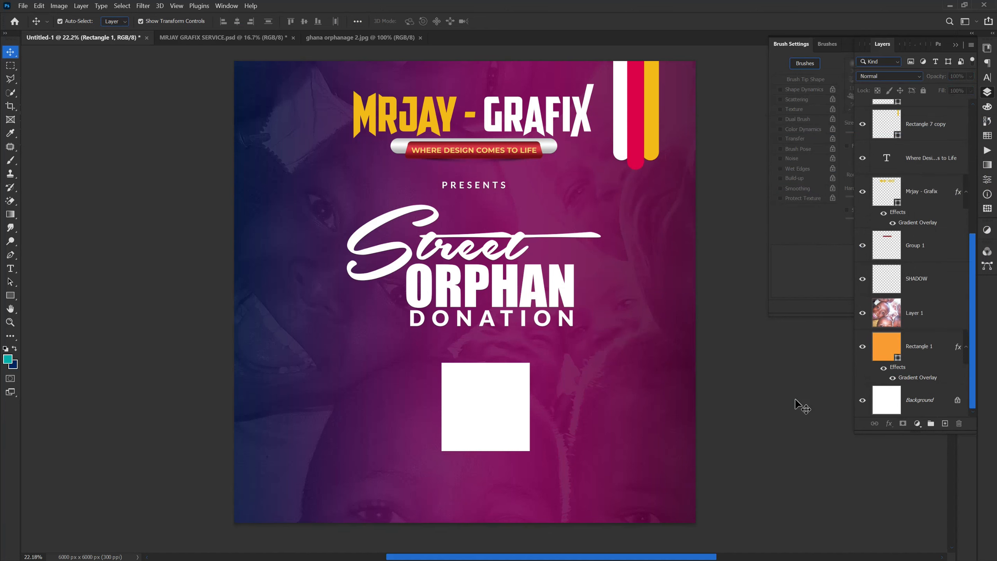
Step: Shift the faded children's photo to the right and slightly upward, and lock its position
left_click(639, 445)
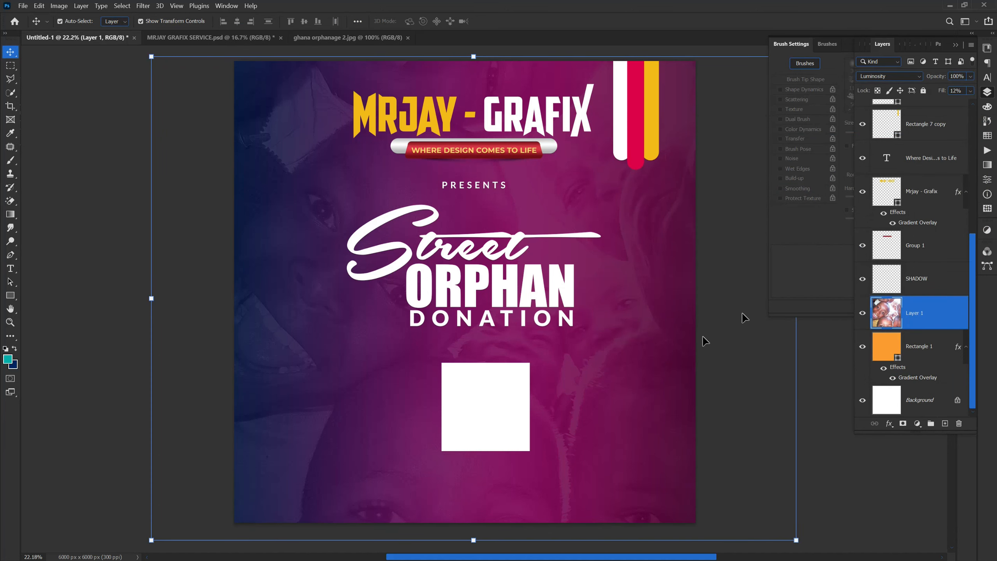
left_click_drag(581, 429, 636, 438)
left_click(899, 90)
Step: Select the children's photo layer again and remove its position lock
left_click(492, 395)
scroll(379, 405, "up", 1)
scroll(379, 404, "down", 1)
left_click(374, 418)
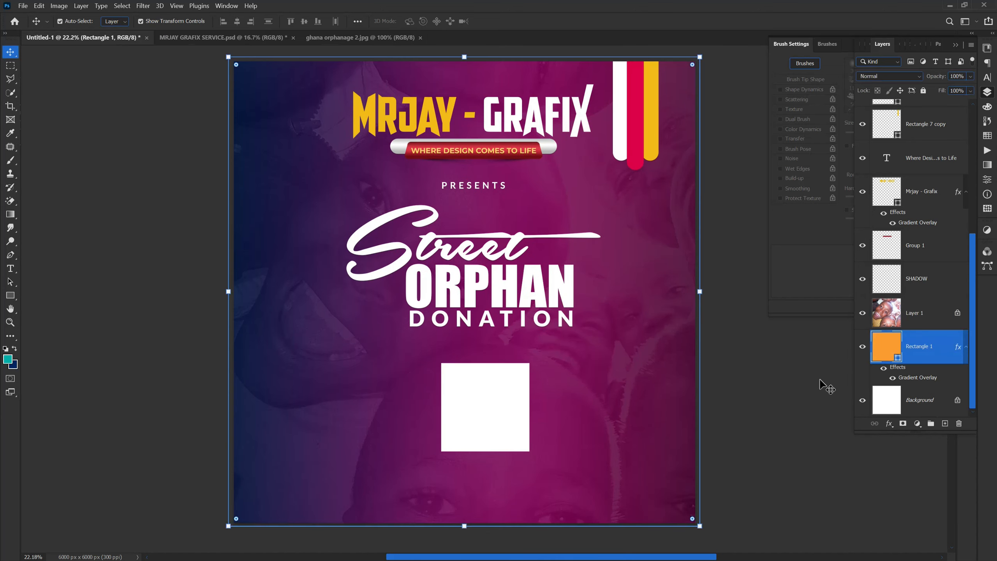
left_click(928, 313)
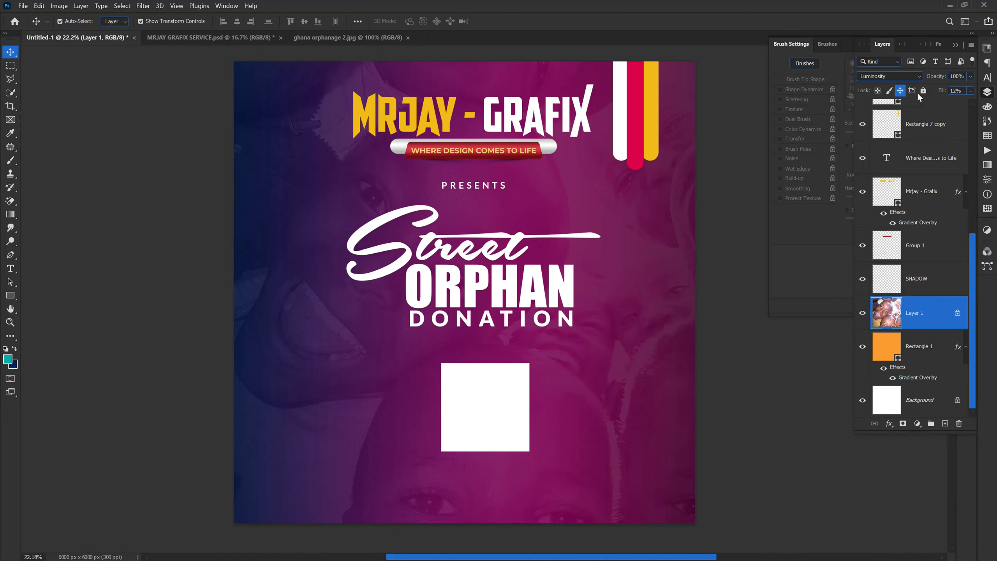
left_click(899, 90)
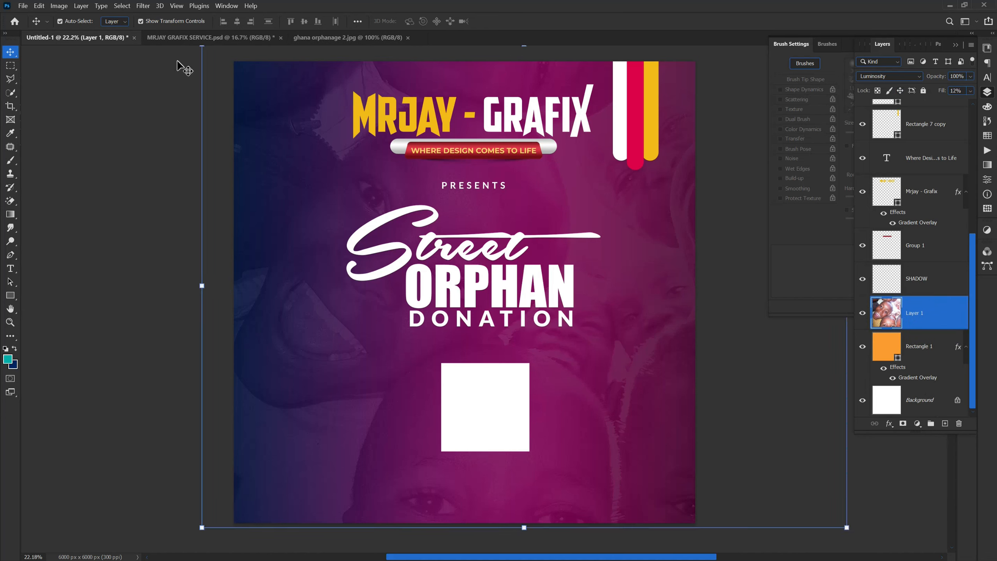
Step: Apply the Add Noise filter to the children's photo with an amount of 57.76%, uniform distribution and monochromatic noise
left_click(149, 7)
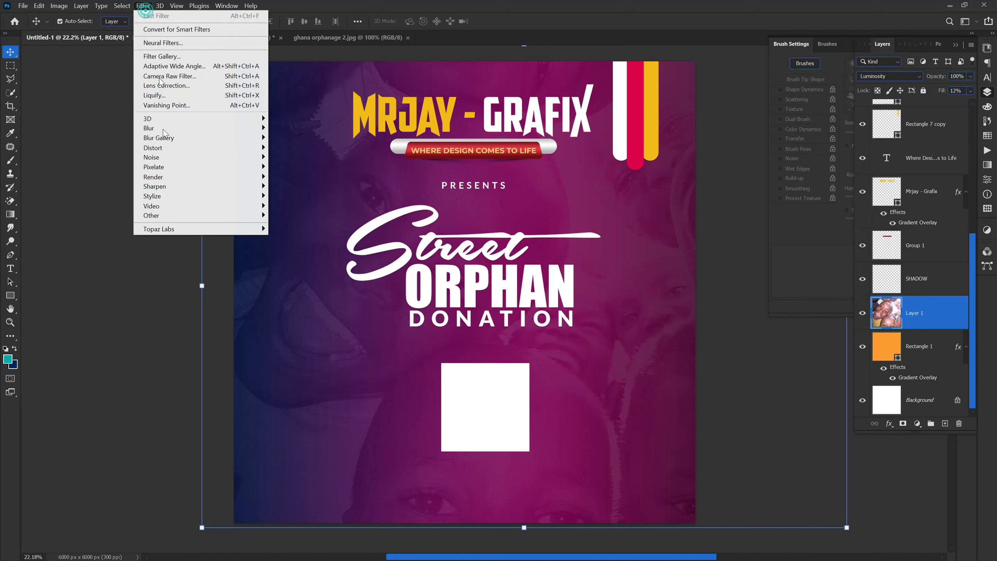
left_click(142, 5)
left_click(142, 5)
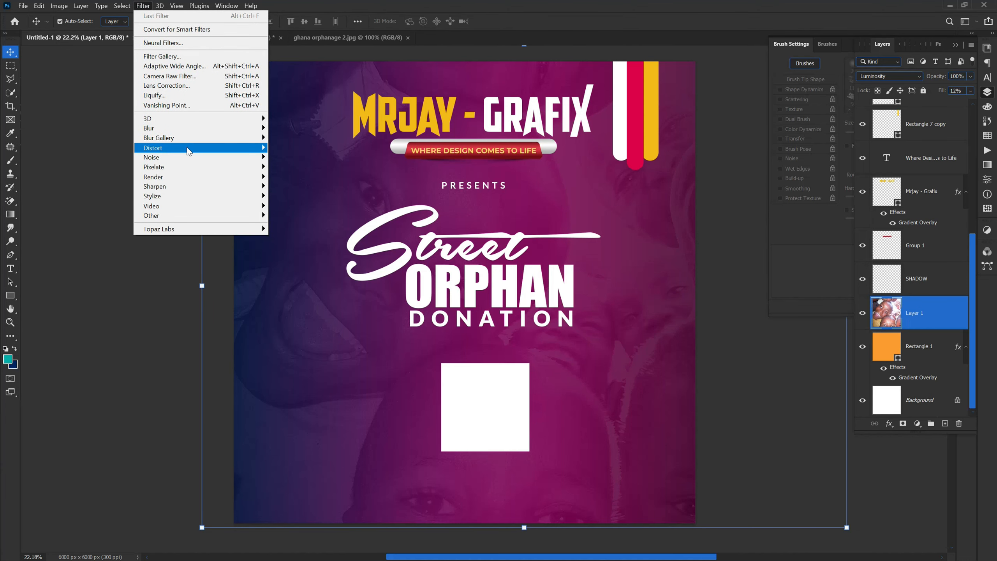
left_click(208, 166)
left_click(299, 157)
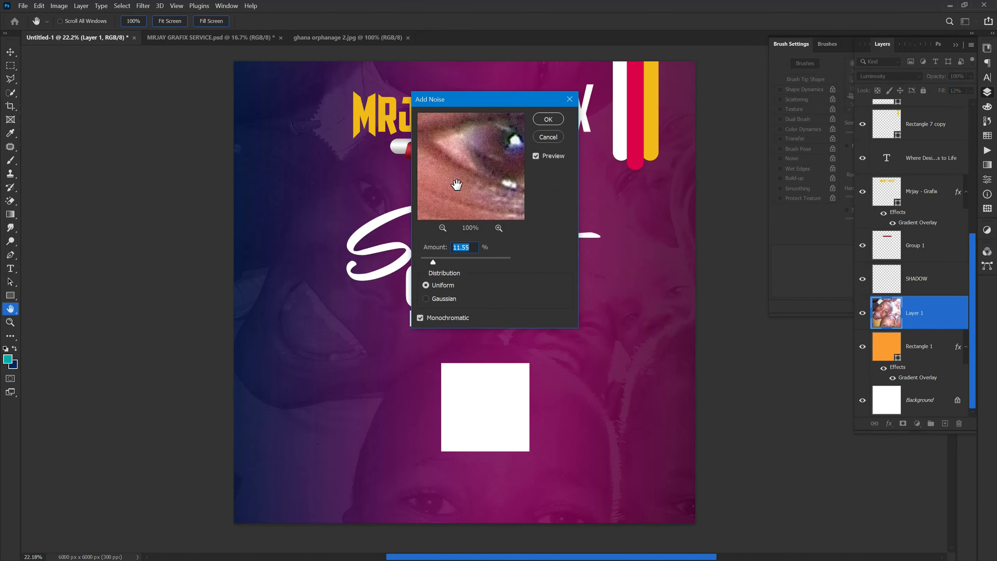
left_click(498, 228)
left_click(498, 228)
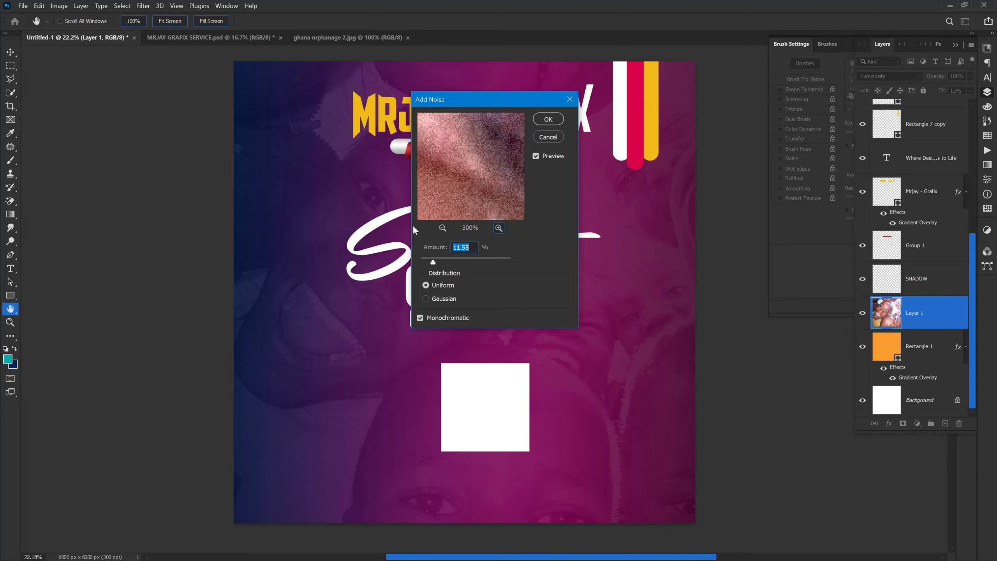
left_click(442, 227)
left_click(442, 228)
left_click(442, 227)
left_click(441, 228)
left_click(441, 227)
left_click(441, 228)
left_click(441, 228)
left_click(441, 228)
left_click(441, 228)
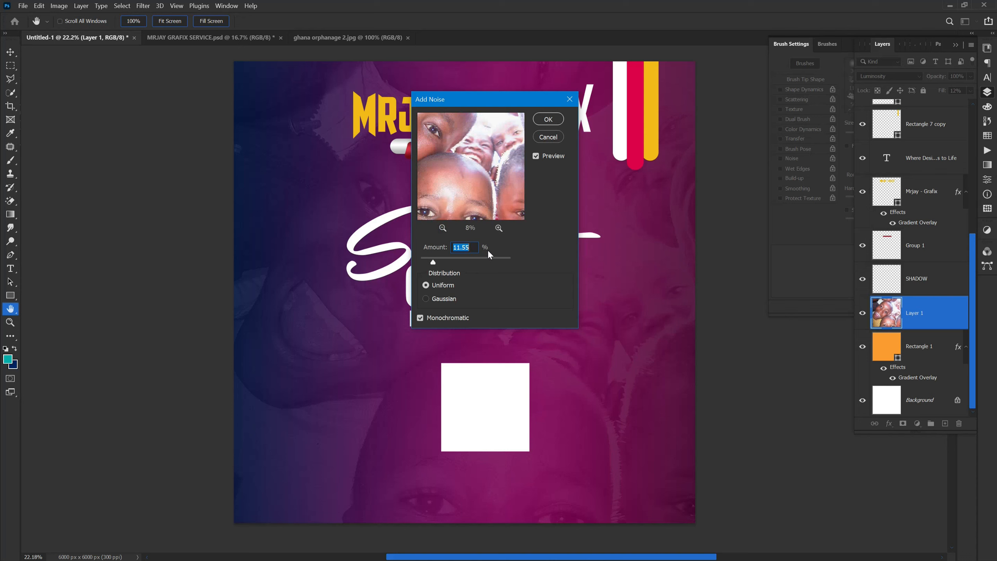
left_click(498, 227)
left_click(498, 228)
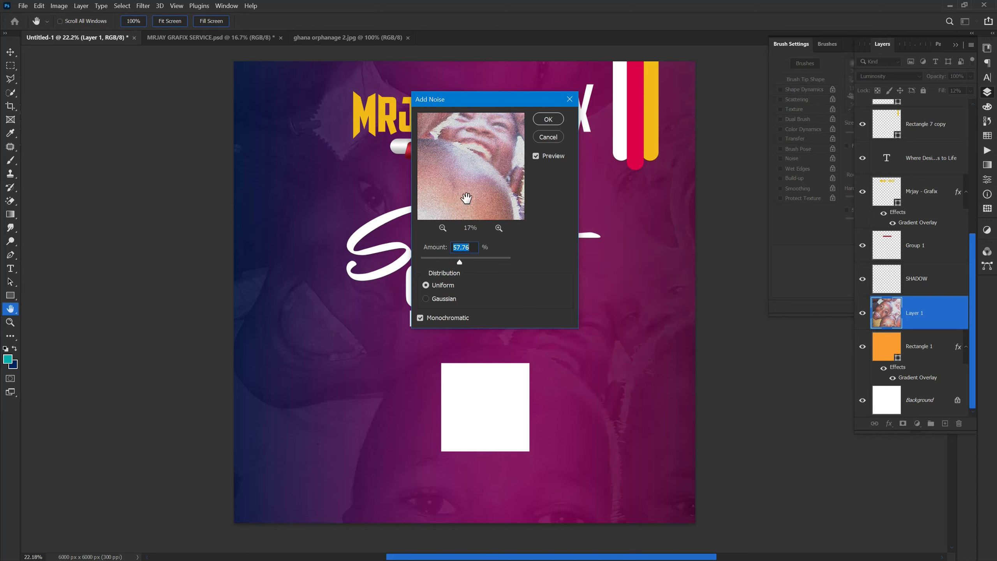
left_click(547, 120)
key("v")
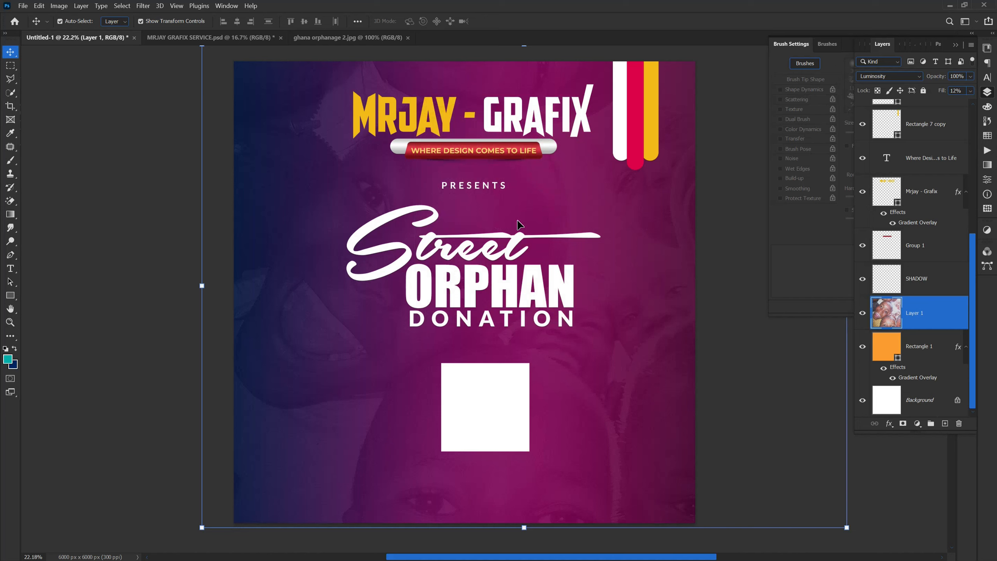
Step: Check the background by hiding and showing Rectangle 1, and reselect the children's photo layer
left_click(862, 351)
left_click(862, 351)
left_click(171, 362)
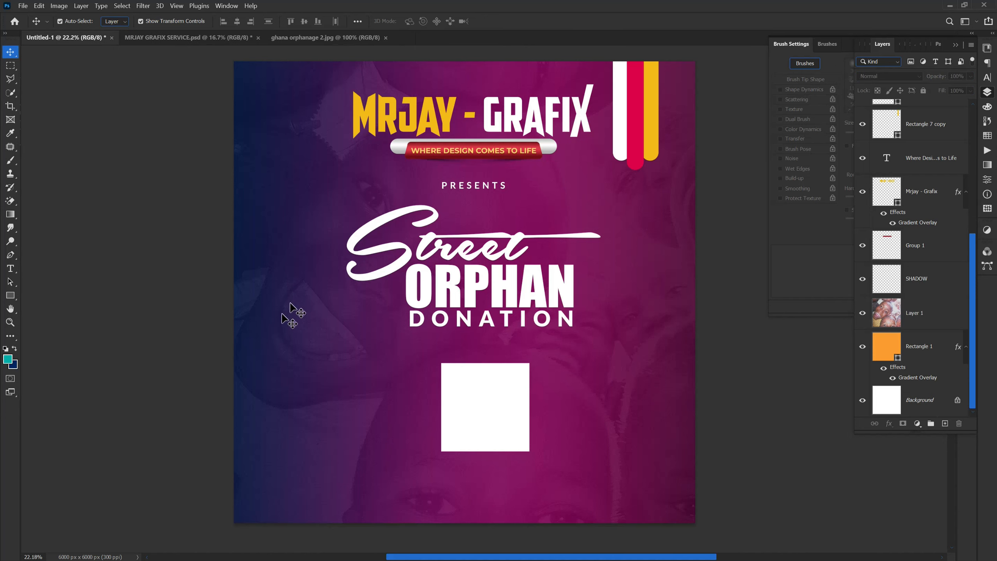
left_click(268, 347)
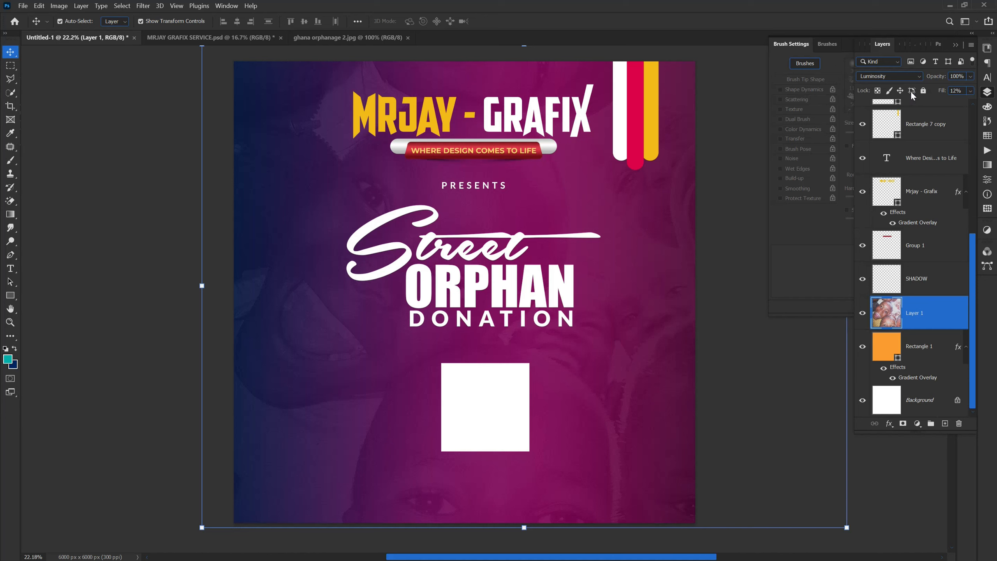
Step: Move the white square to the right and round all four of its corners to 454 px
left_click(492, 395)
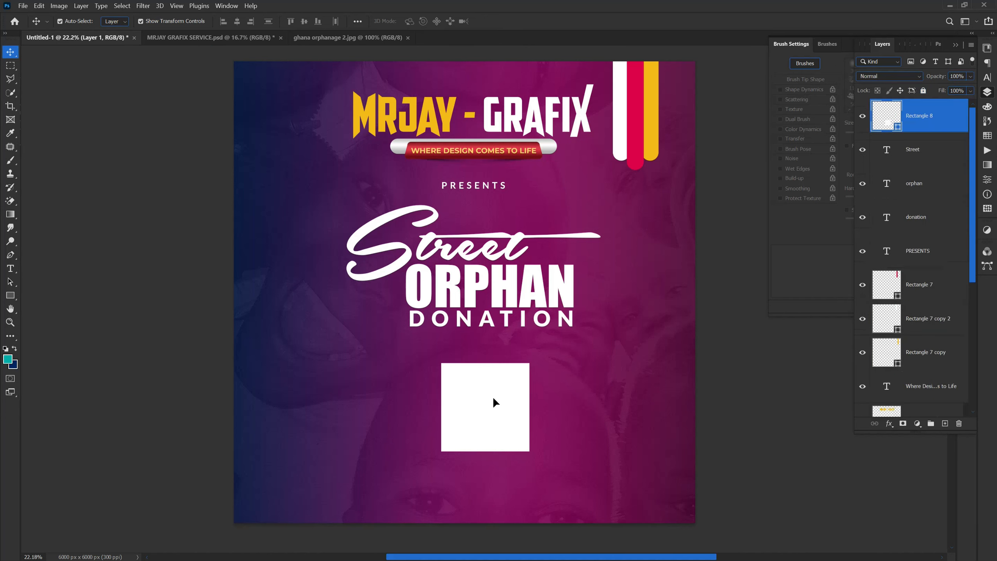
left_click_drag(516, 412, 566, 417)
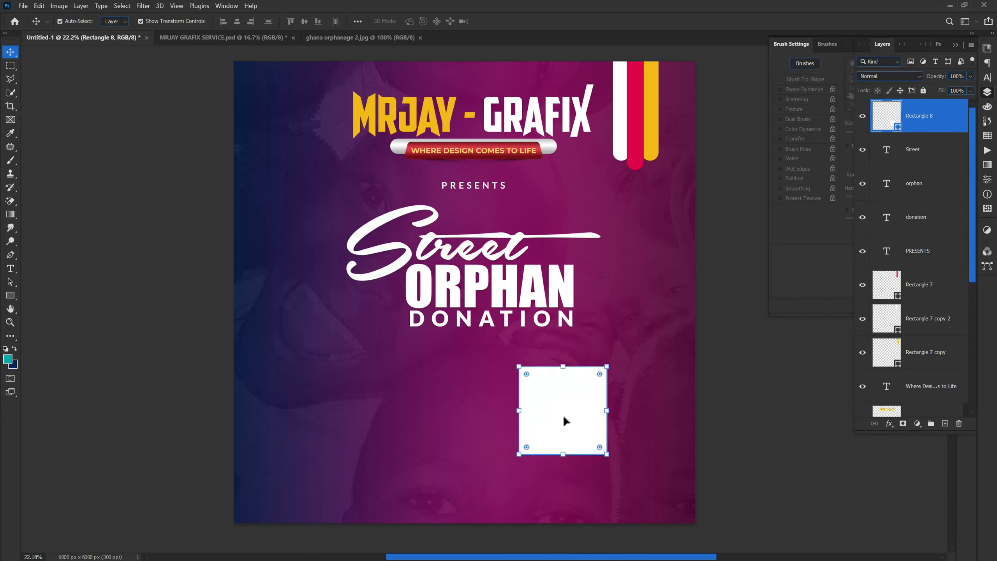
left_click(986, 181)
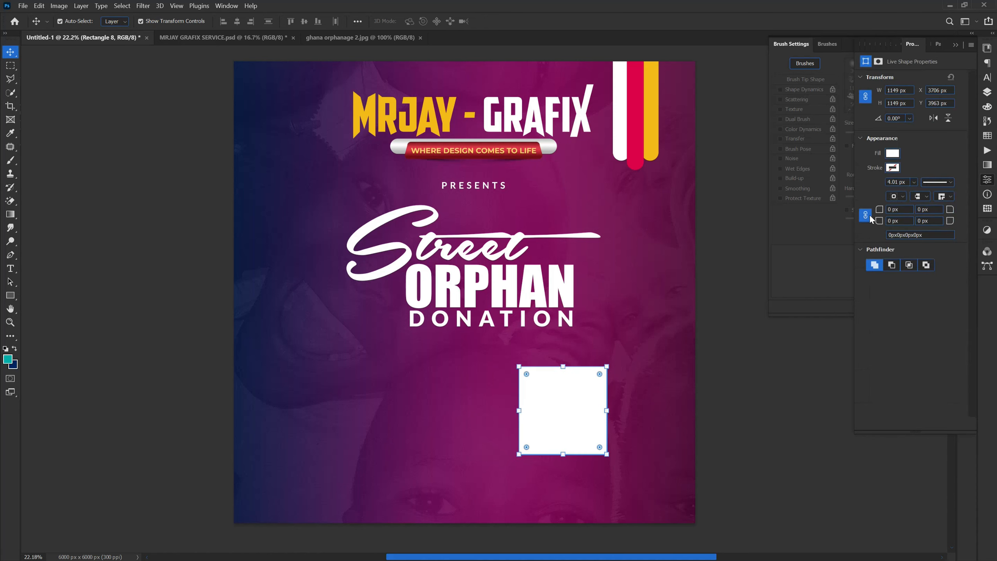
left_click_drag(879, 212, 995, 240)
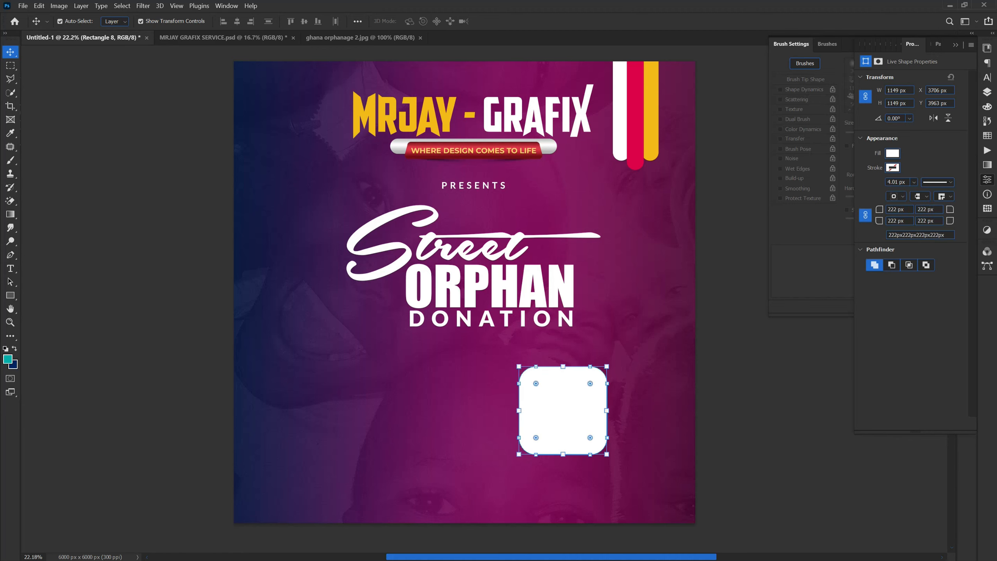
key("Return")
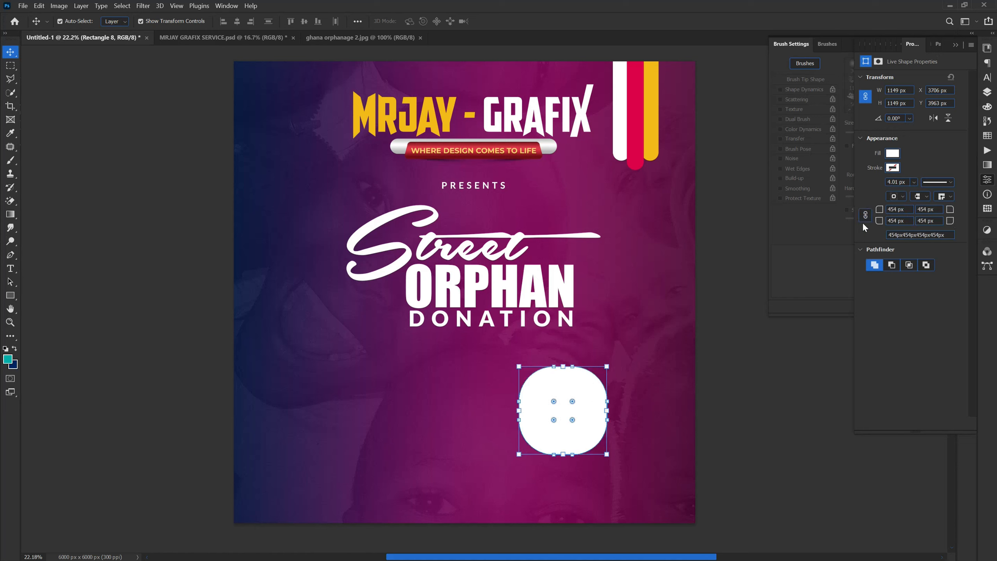
Step: Set the square's top-left and bottom-right corner radii individually to 0 px and deselect the shape
left_click_drag(878, 210, 629, 194)
left_click_drag(951, 222, 675, 218)
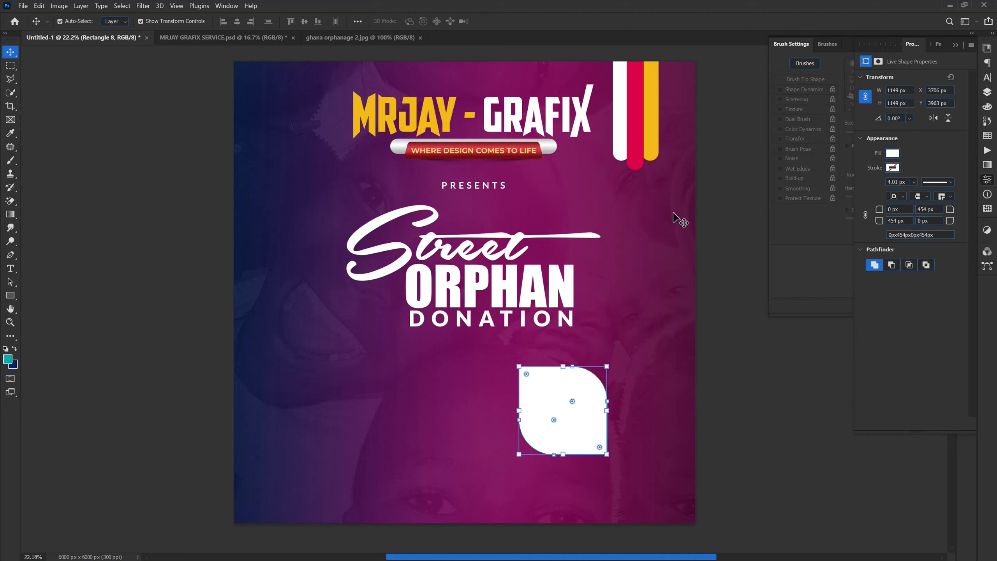
left_click(176, 415)
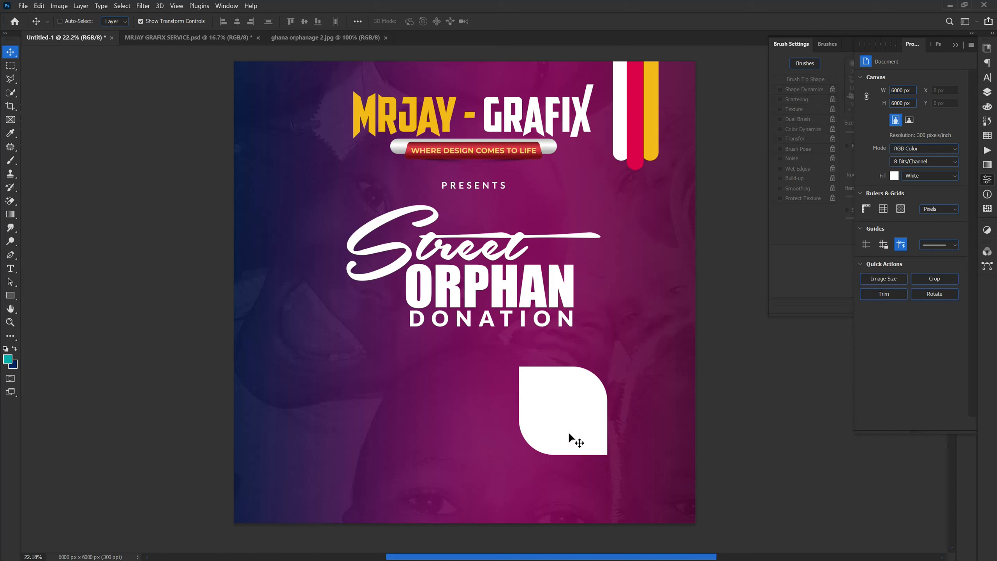
Step: Undo the last change to the bottom-right corner's radius and reselect the white shape
key("ctrl+z")
left_click(540, 420)
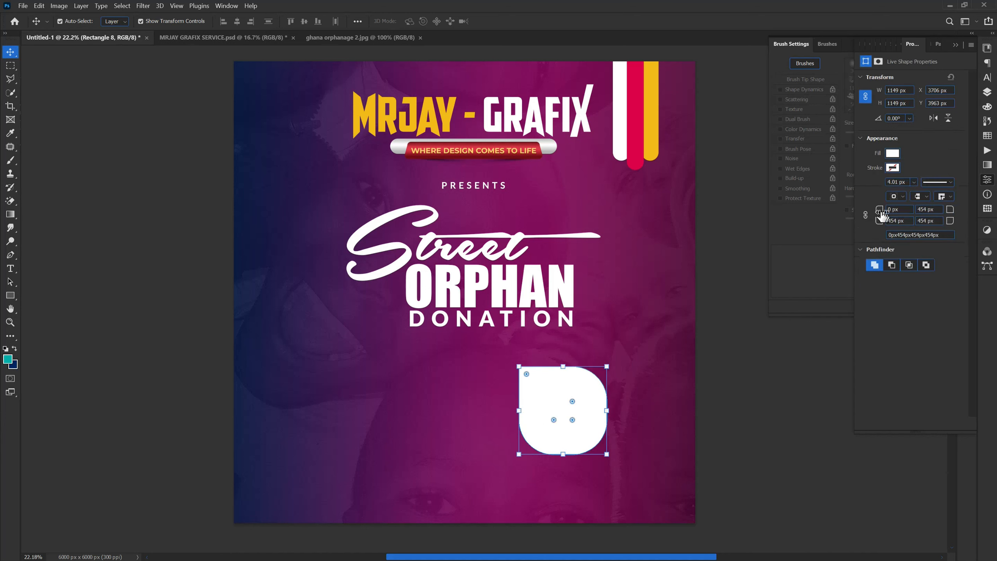
left_click(950, 222)
Step: Form a teardrop from the white shape by rounding three corners to 574.5 px and setting the top-left radius to 0 px
left_click(868, 221)
left_click_drag(880, 224, 993, 251)
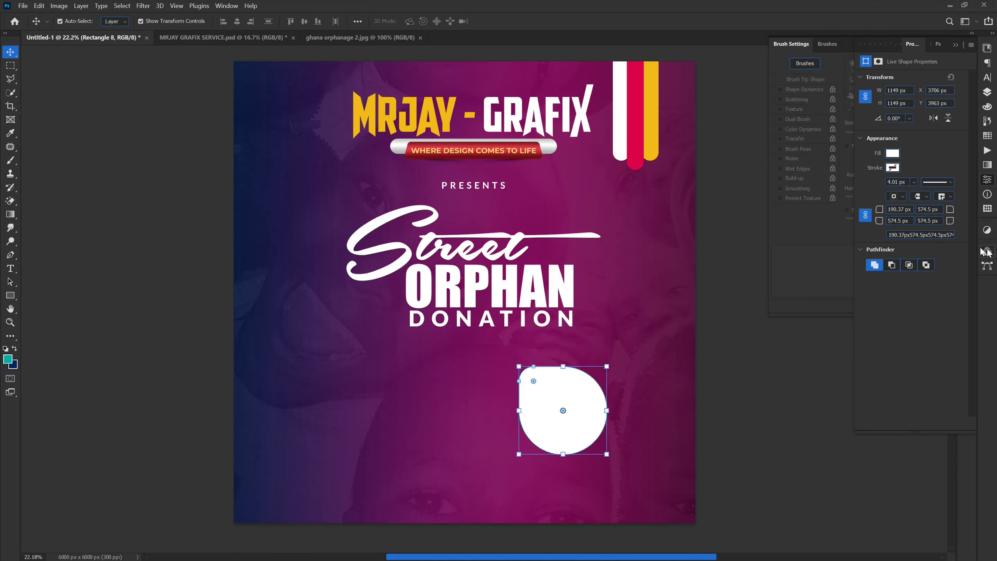
left_click_drag(880, 224, 967, 224)
left_click(865, 216)
left_click_drag(879, 210, 590, 176)
left_click(124, 392)
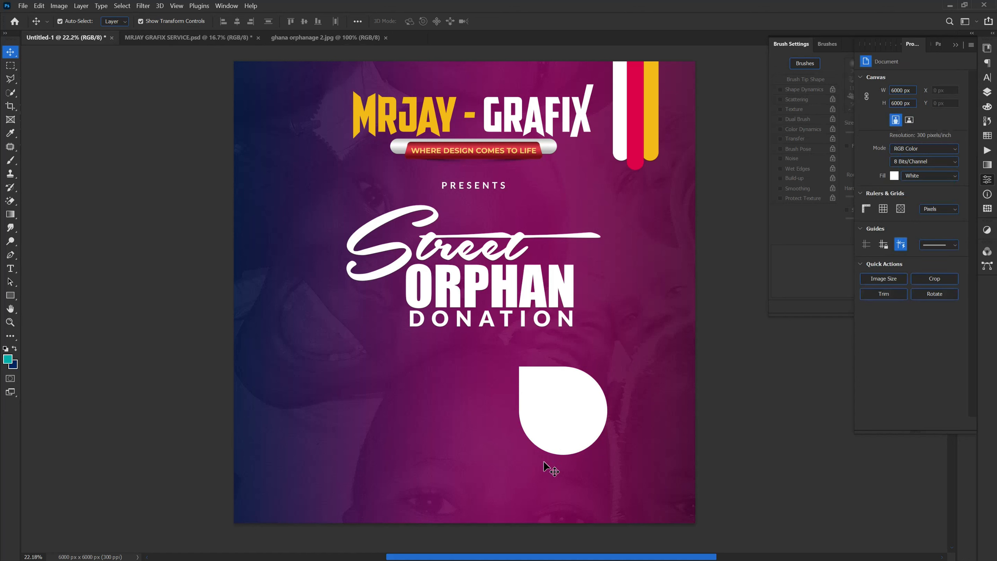
Step: Shift the white teardrop slightly left to X 3615 px and rotate it 180° so its point faces lower right
left_click(553, 431)
left_click_drag(551, 432, 544, 431)
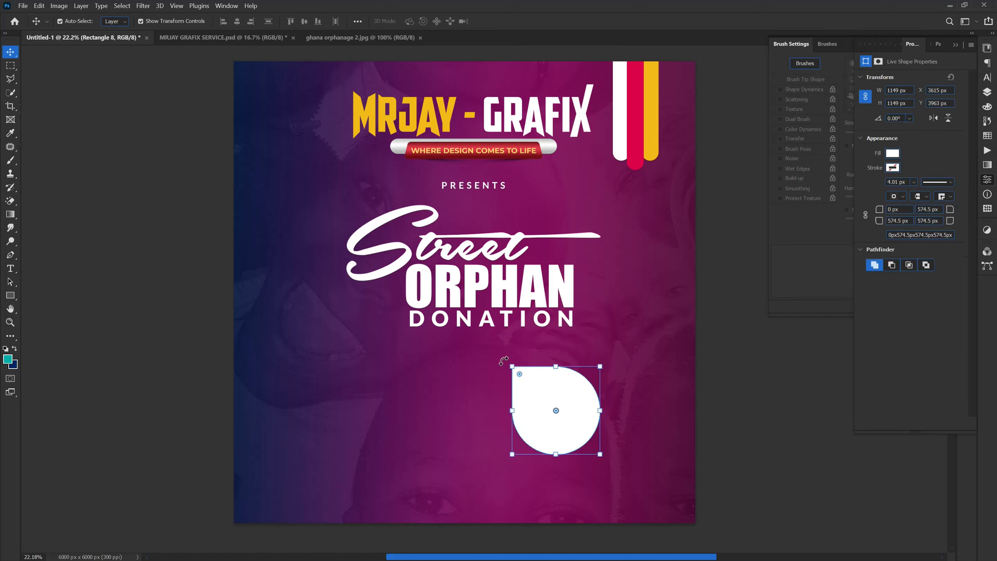
key("ctrl+t")
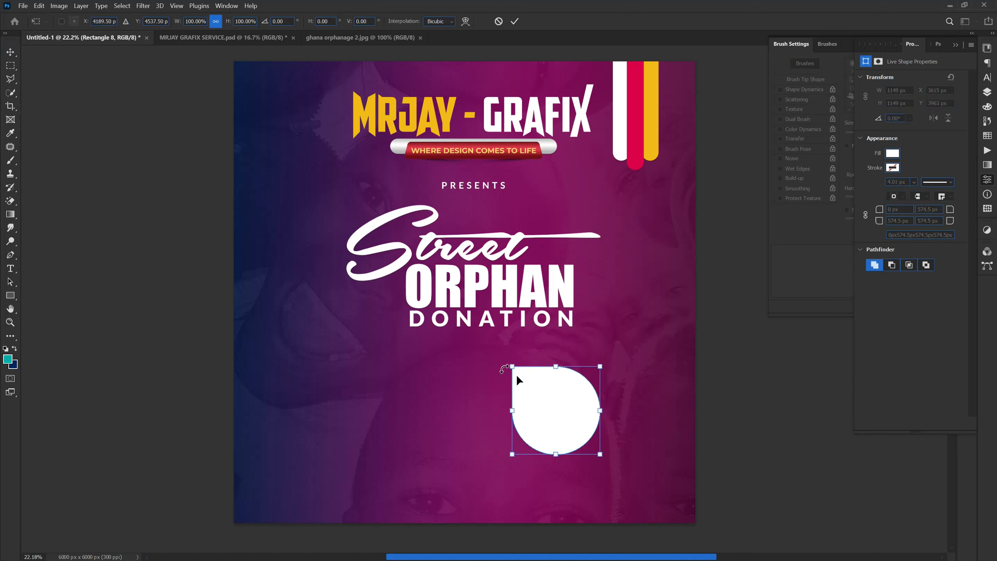
key("Return")
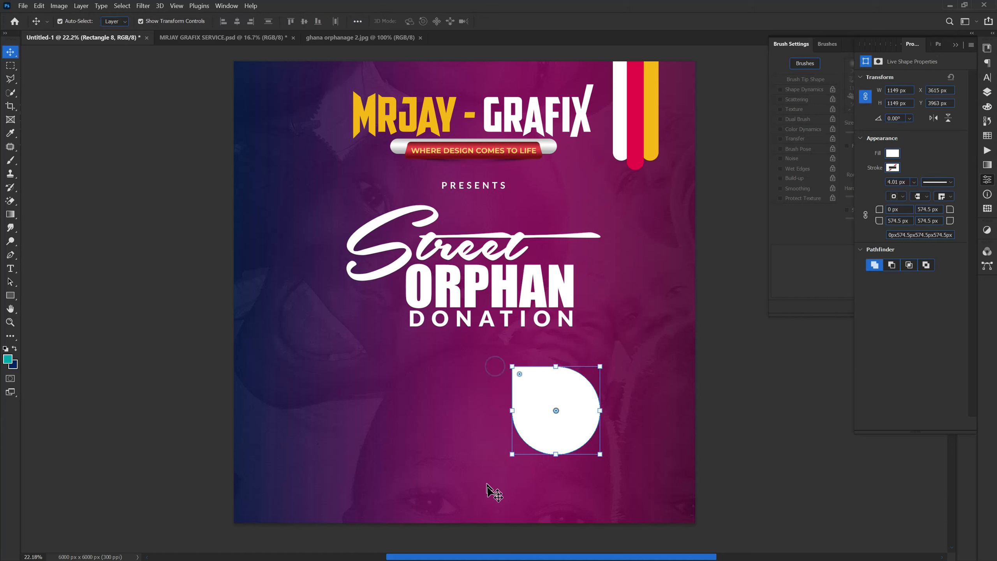
key("ctrl+t")
left_click_drag(501, 363, 663, 512)
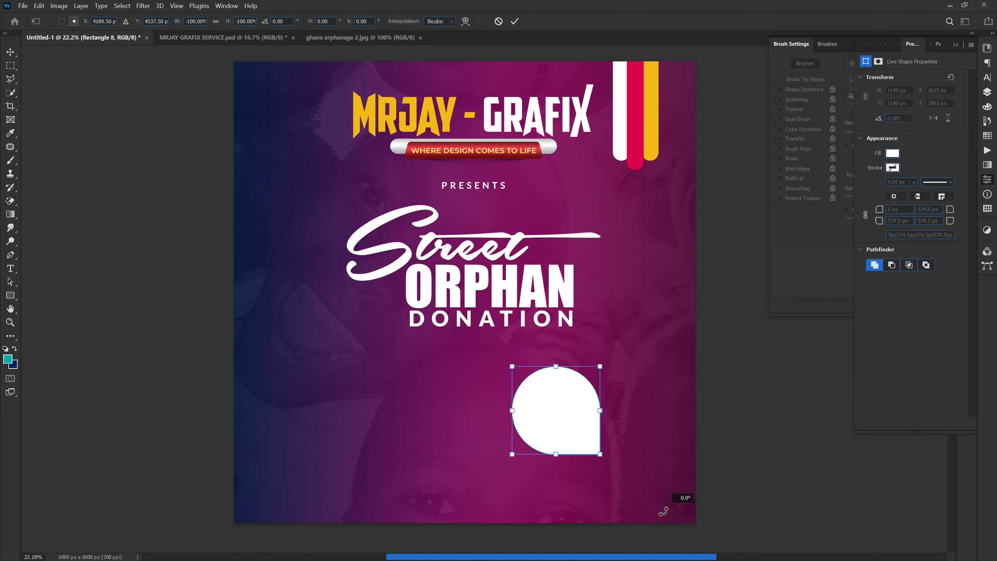
key("Return")
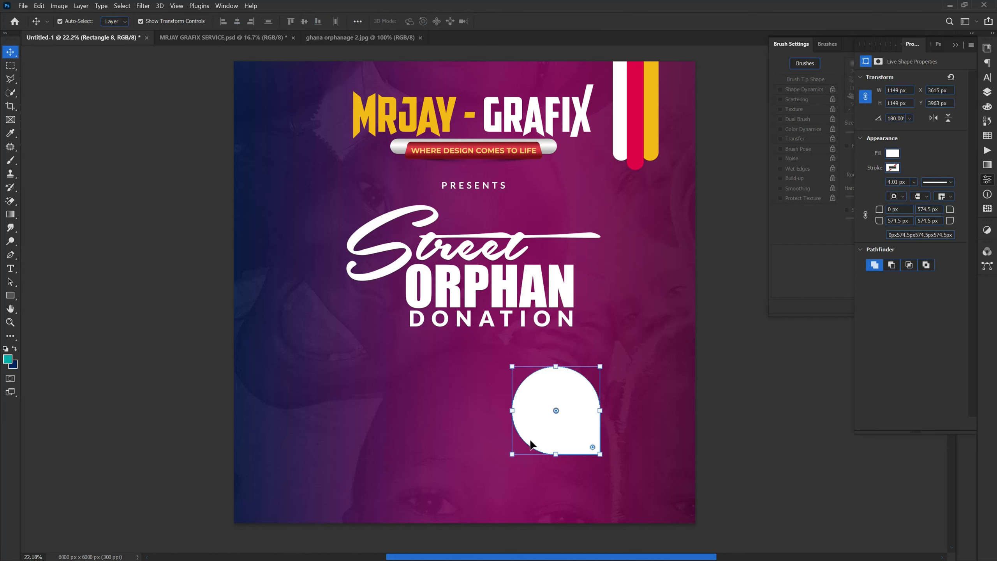
Step: Rotate the teardrop about 30° further clockwise and move it up and left beneath the word DONATION
left_click_drag(500, 462, 448, 436)
left_click_drag(546, 431, 525, 416)
key("Return")
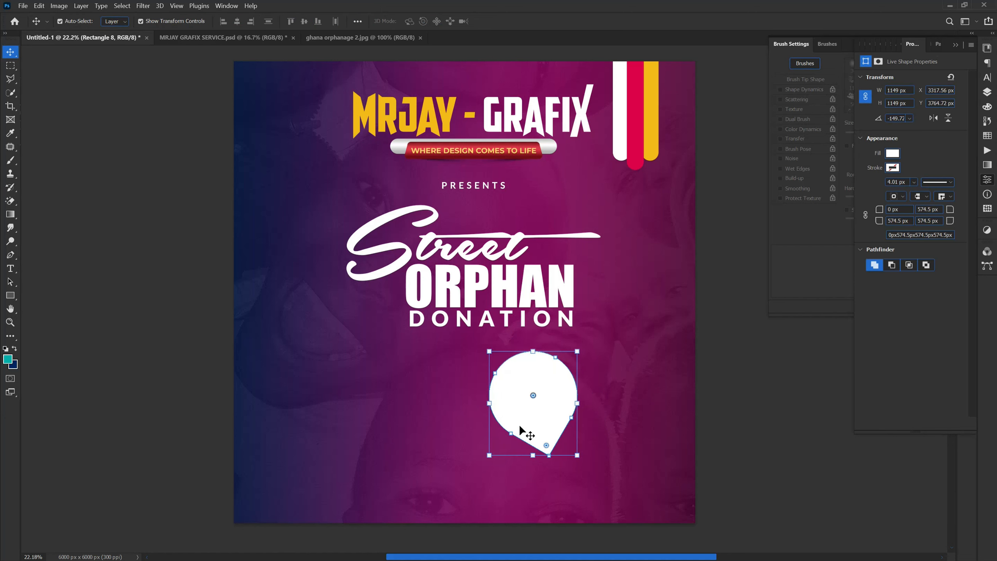
Step: Duplicate the teardrop, turn the copy until its point faces straight up, and place it to the lower right of the original
key("ctrl+j")
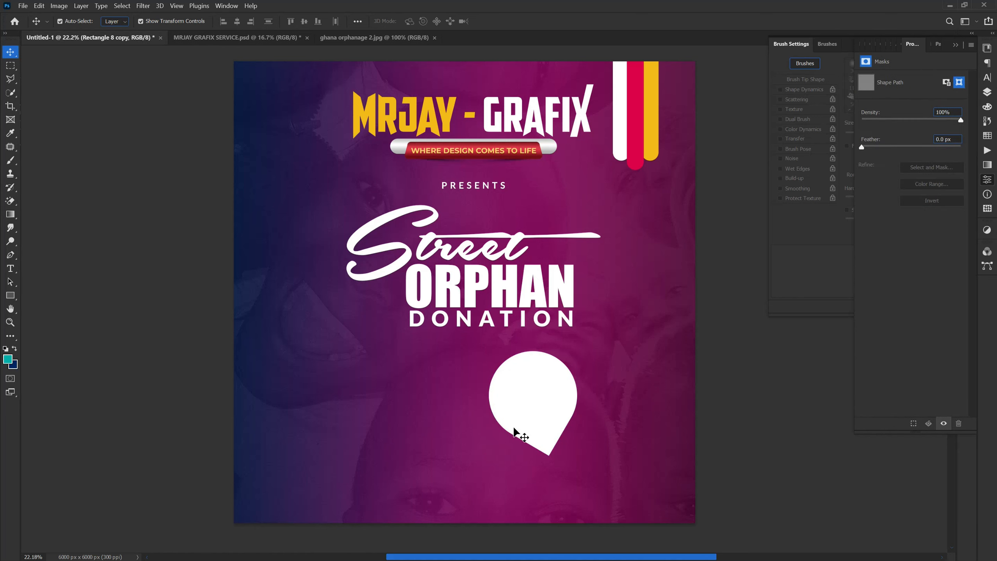
key("ctrl+z")
left_click_drag(515, 419, 540, 427)
key("ctrl+j")
left_click_drag(522, 373, 667, 475)
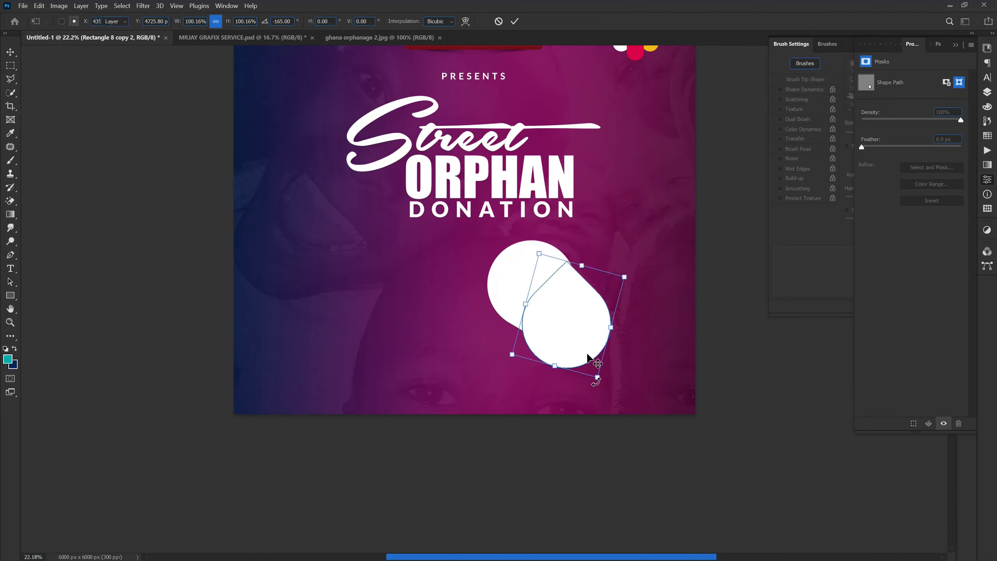
key("Return")
left_click_drag(568, 323, 607, 363)
Step: Tilt the teardrop copy counterclockwise and nudge it so its straight edge runs parallel to the first teardrop's edge
left_click(542, 415)
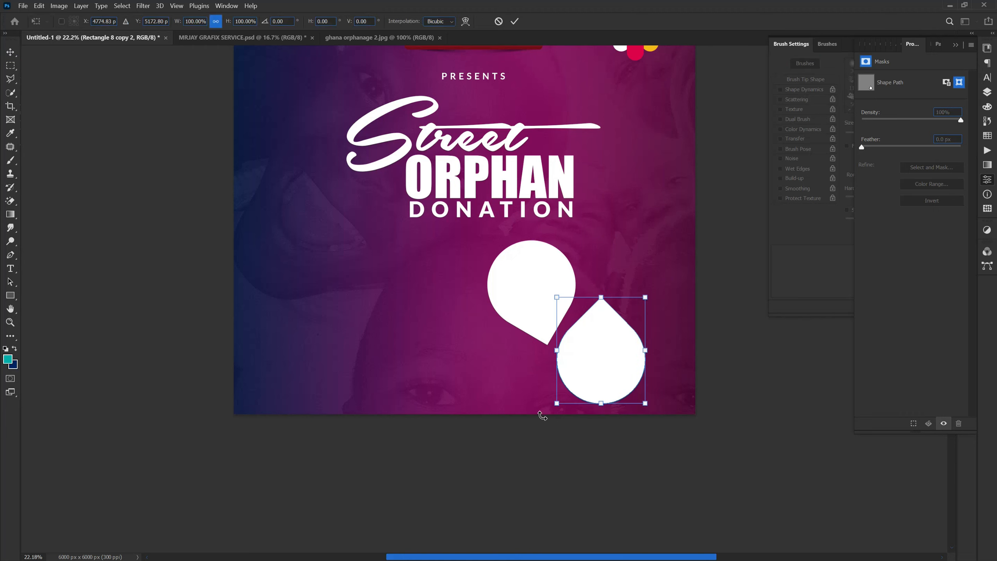
left_click_drag(543, 415, 554, 434)
left_click_drag(575, 364, 571, 371)
key("Return")
left_click(489, 353)
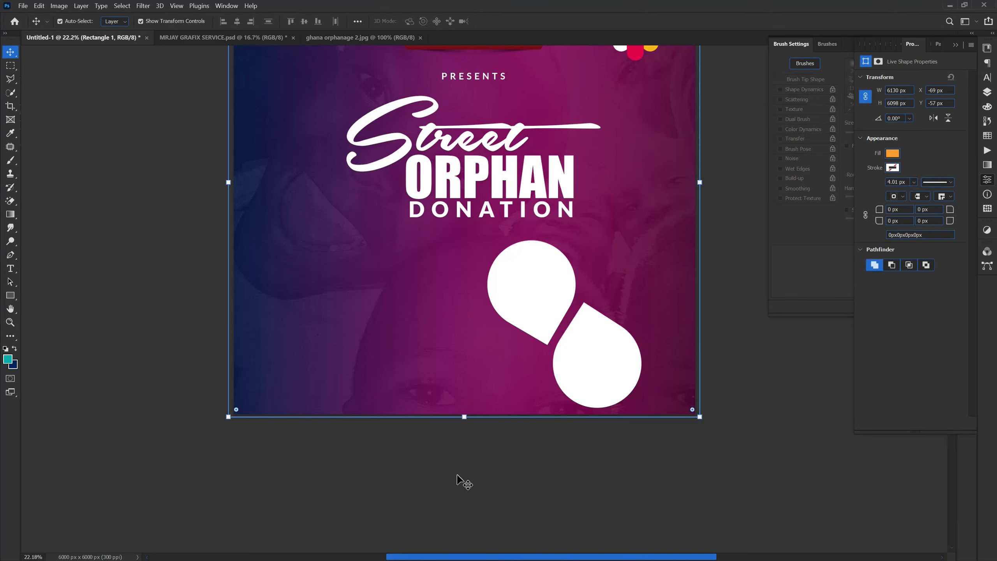
Step: Duplicate the first teardrop, rotate the copy about 90° counterclockwise, and place it at the lower left with its point facing inward
left_click(517, 310)
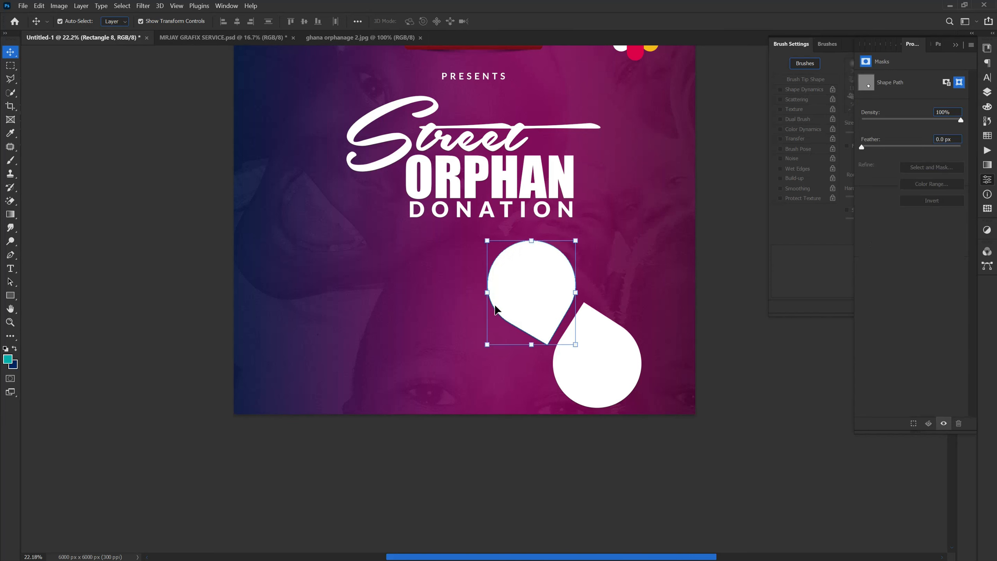
key("ctrl")
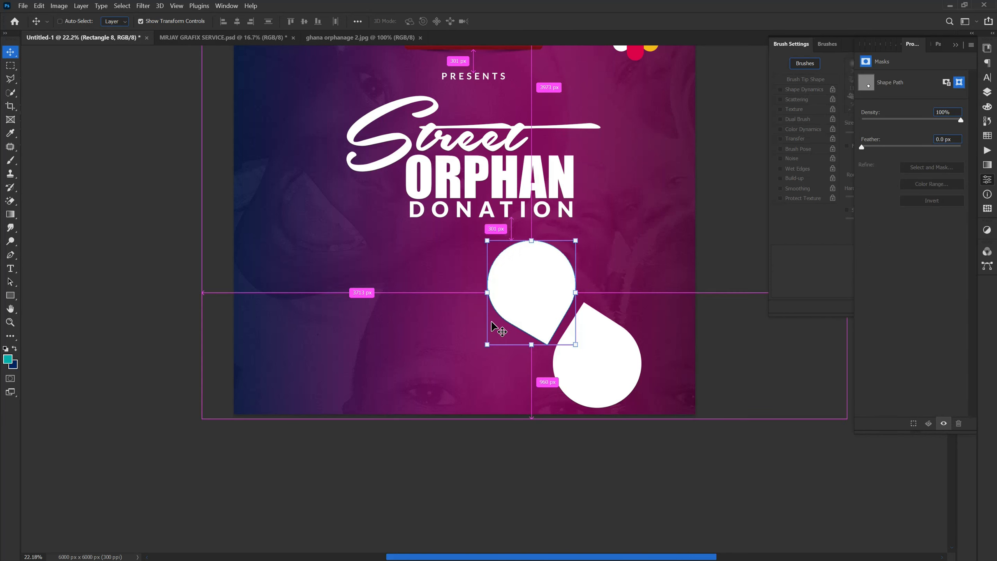
key("ctrl+j")
left_click_drag(518, 301, 486, 395)
left_click_drag(446, 334, 473, 431)
key("Return")
left_click_drag(515, 392, 506, 373)
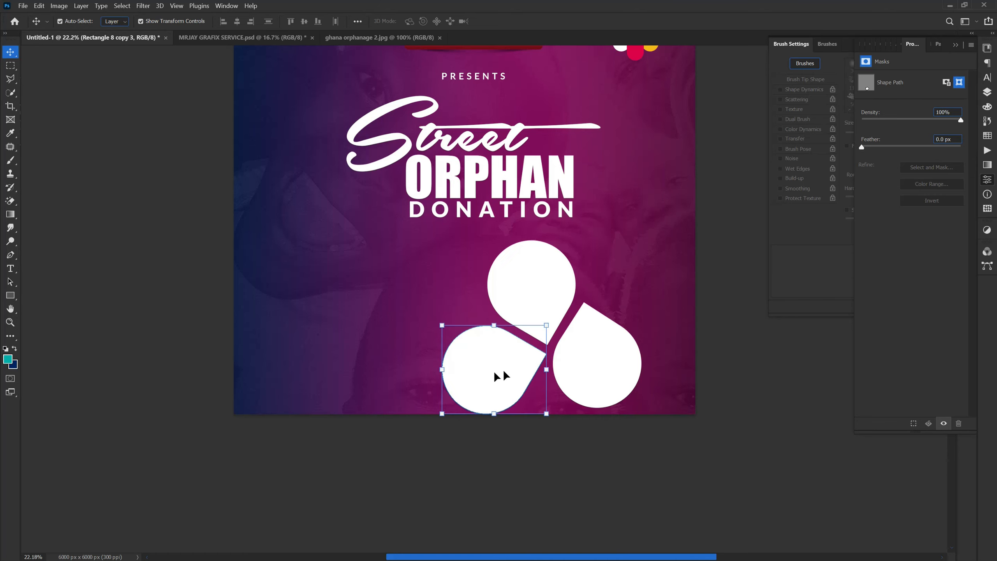
Step: Nudge the lower-left teardrop slightly right and up to narrow its gap to the first teardrop
key("Right")
key("Right")
key("Right")
key("Up")
key("Up")
key("Up")
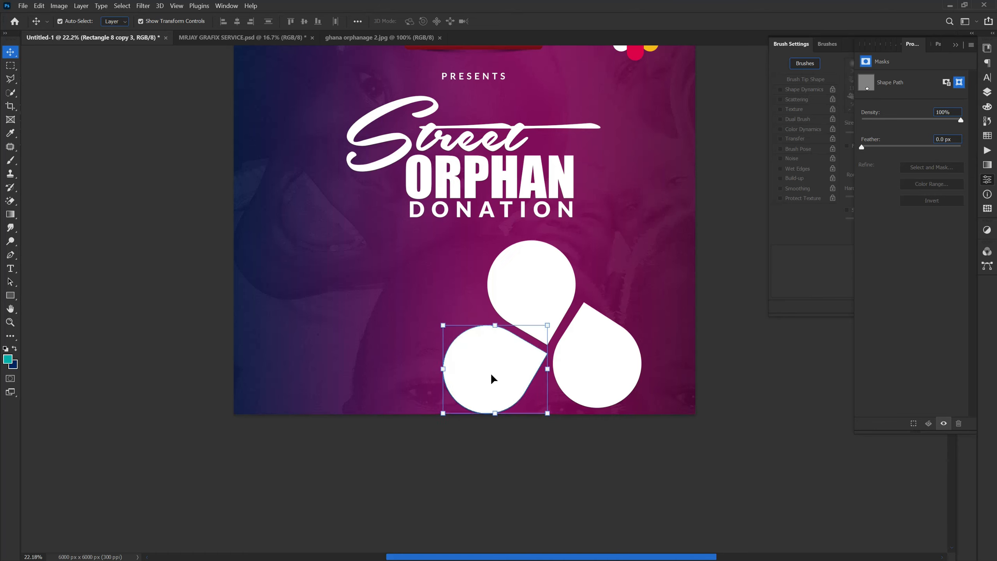
key("Up")
key("Up")
key("Up")
key("Up")
key("Up")
key("Up")
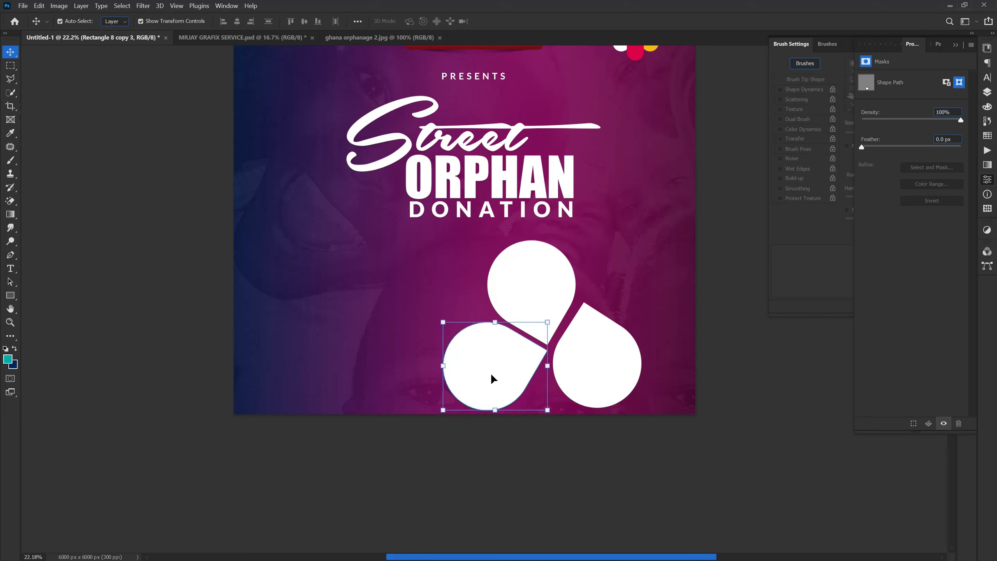
key("Up")
key("Up")
key("Up")
key("Up")
key("Up")
key("Up")
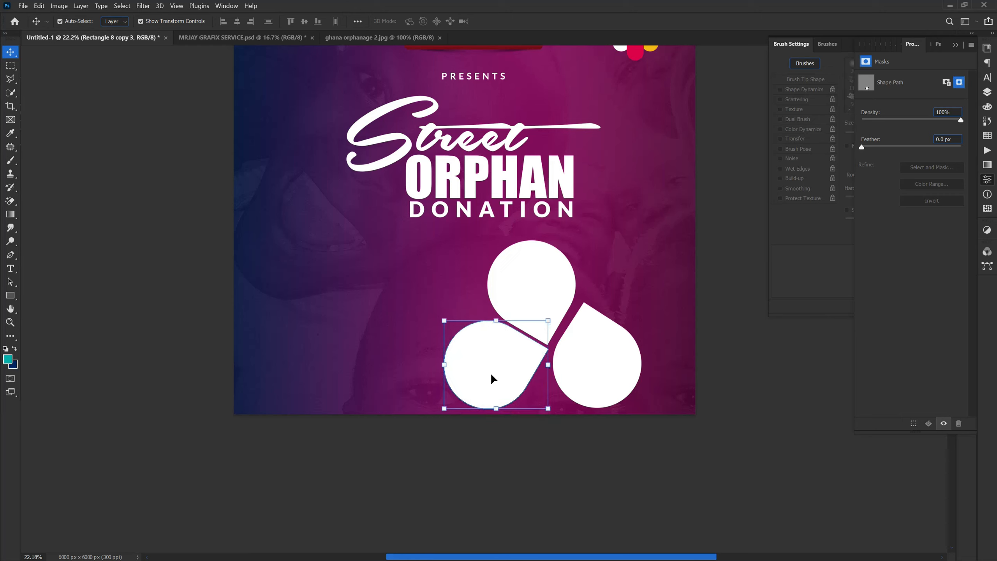
Step: Nudge the lower-left teardrop slightly left and move the lower-right teardrop left and down to even out the gaps
key("Left")
key("Left")
key("Left")
key("Left")
key("Left")
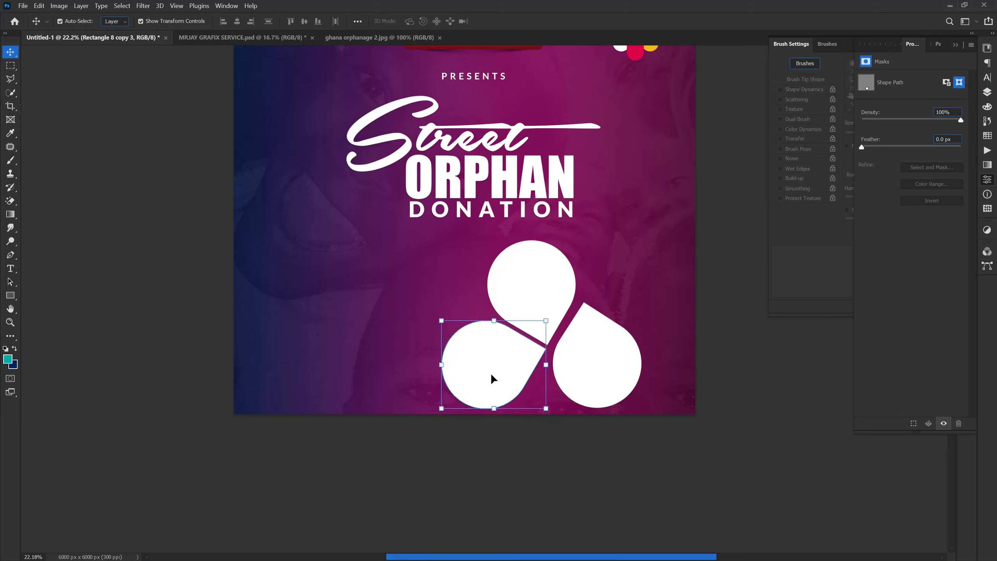
left_click_drag(604, 383, 588, 387)
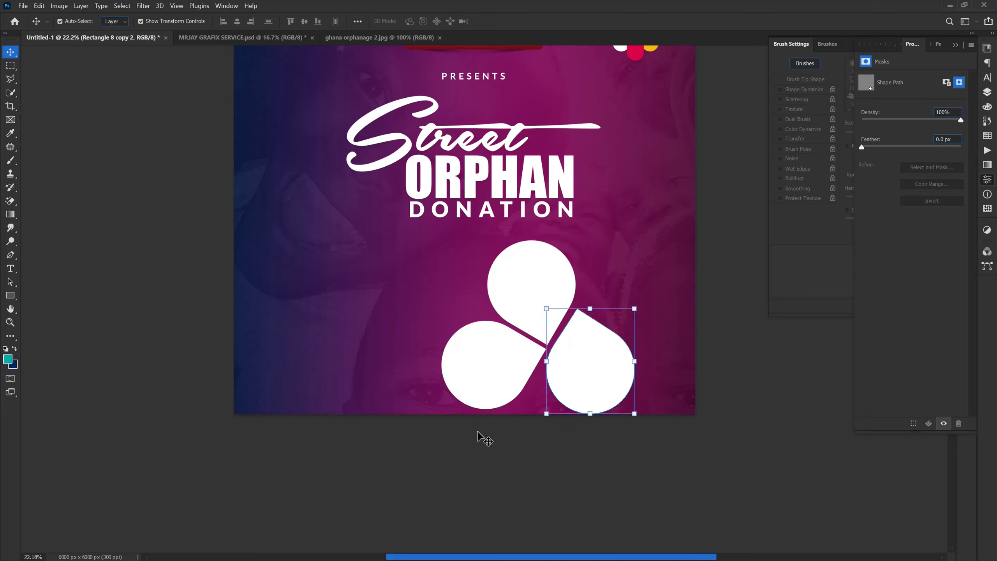
Step: Scale the three teardrops together to about 83.43% and shift the group slightly right and down on the poster
left_click(443, 330)
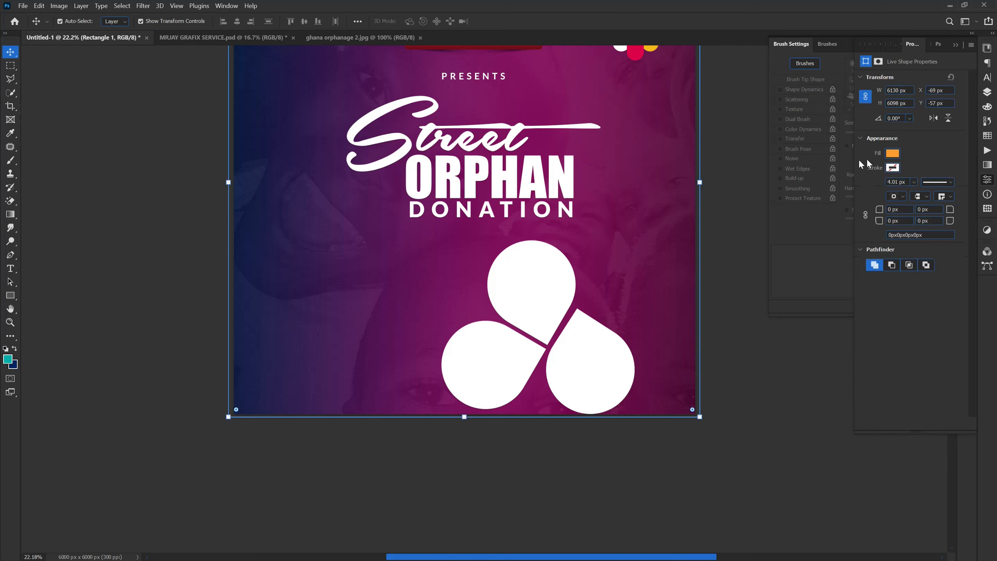
left_click(987, 92)
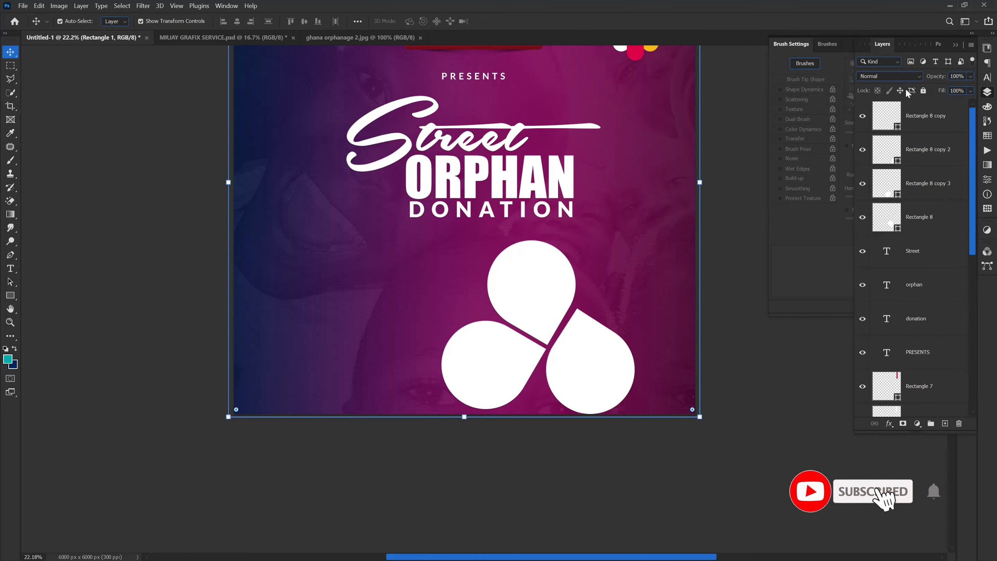
left_click_drag(469, 283, 577, 384)
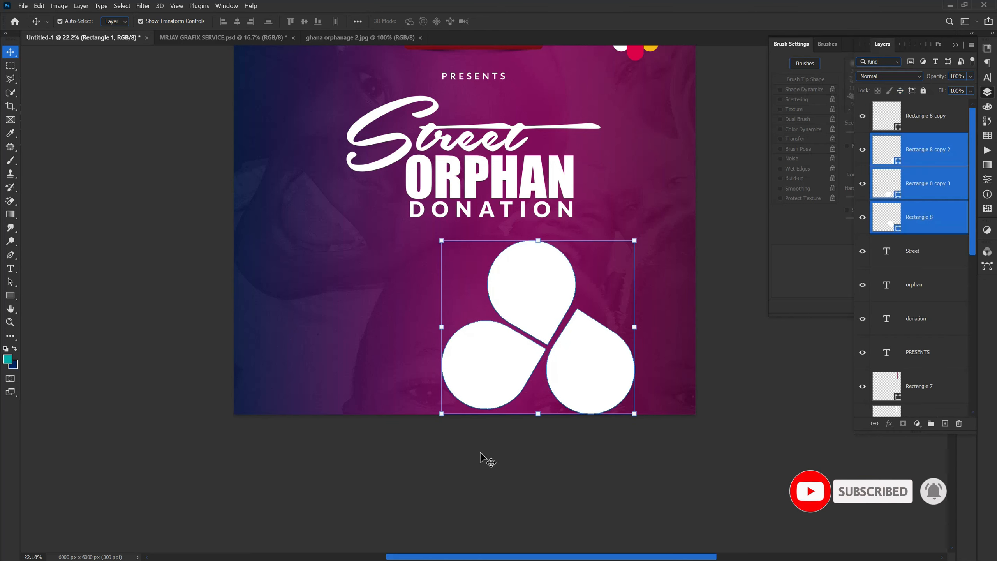
left_click_drag(537, 413, 537, 379)
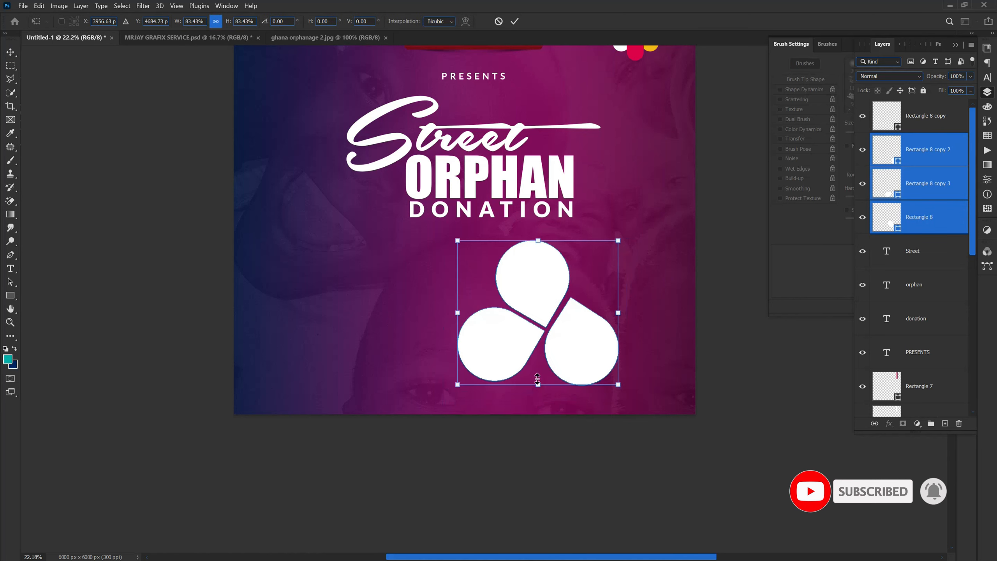
mouse_move(514, 341)
left_mouse_down()
mouse_move(535, 340)
mouse_move(530, 347)
left_mouse_up()
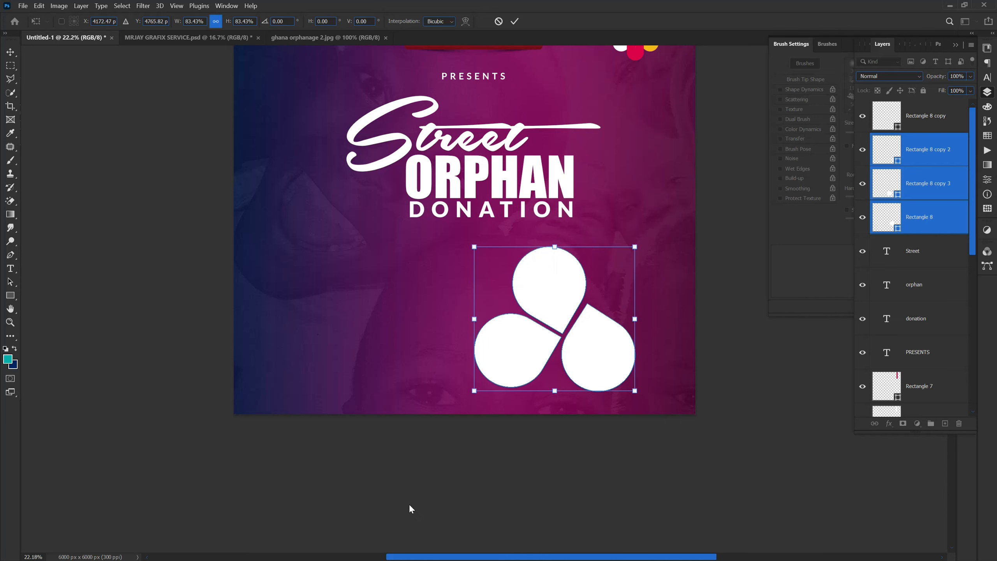
left_click(409, 505)
scroll(437, 539, "down", 3)
scroll(325, 468, "up", 2)
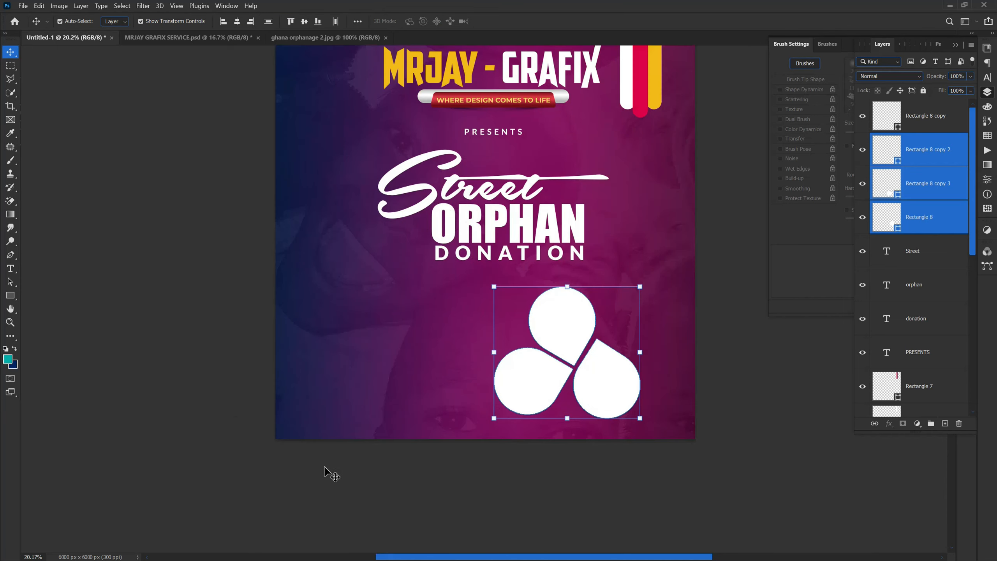
scroll(661, 407, "down", 2)
scroll(550, 353, "up", 3)
scroll(591, 204, "down", 2)
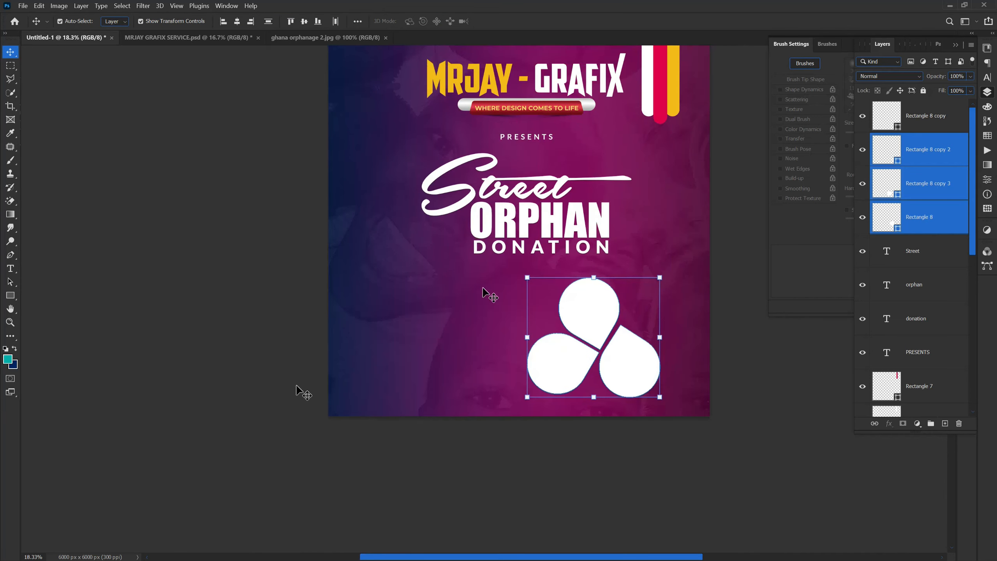
scroll(483, 292, "down", 1)
scroll(396, 445, "up", 3)
left_click(217, 423)
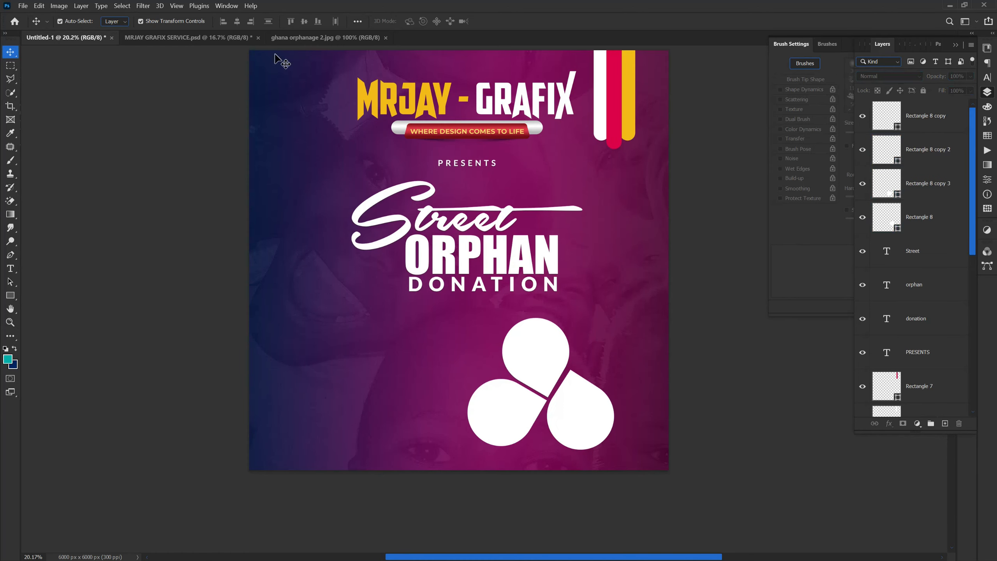
Step: Close the ghana orphanage 2.jpg document, check the MRJAY GRAFIX SERVICE.psd design, and return to the poster
left_click(287, 39)
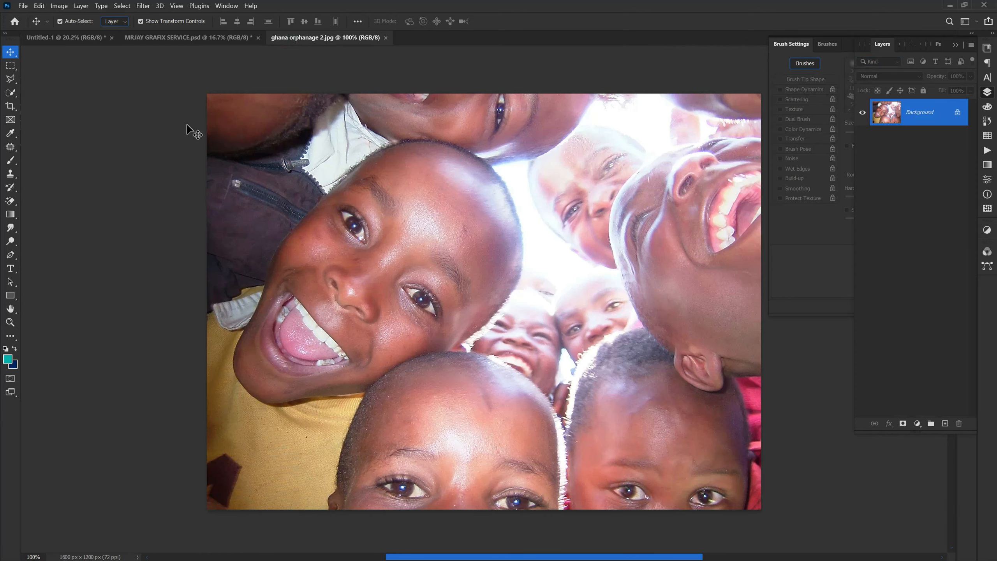
left_click(387, 37)
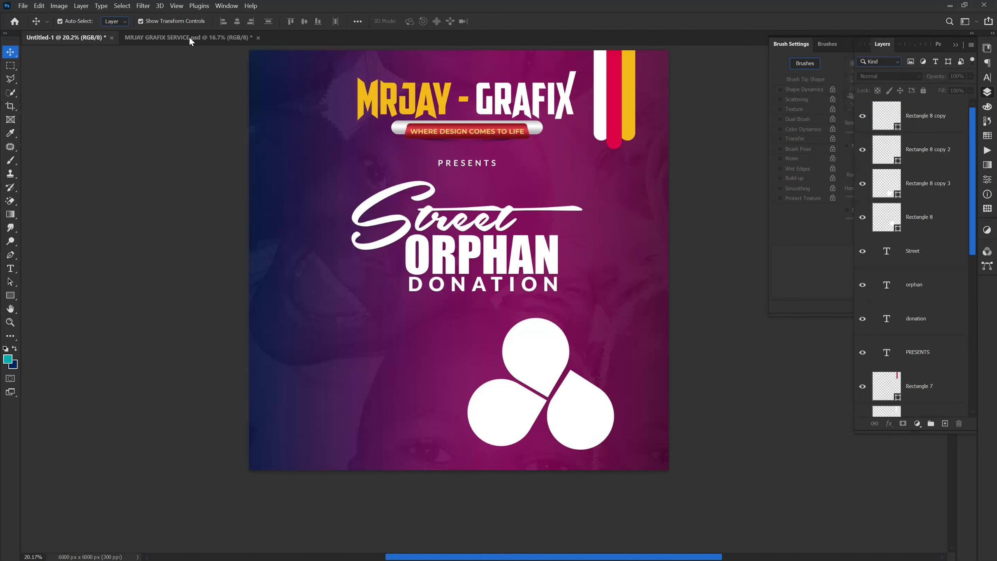
left_click(168, 36)
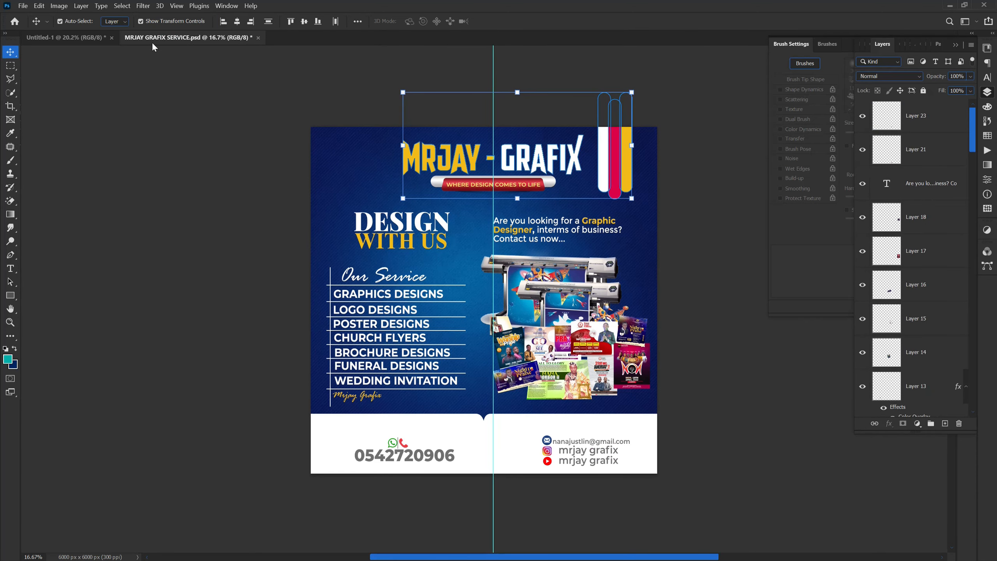
left_click(92, 35)
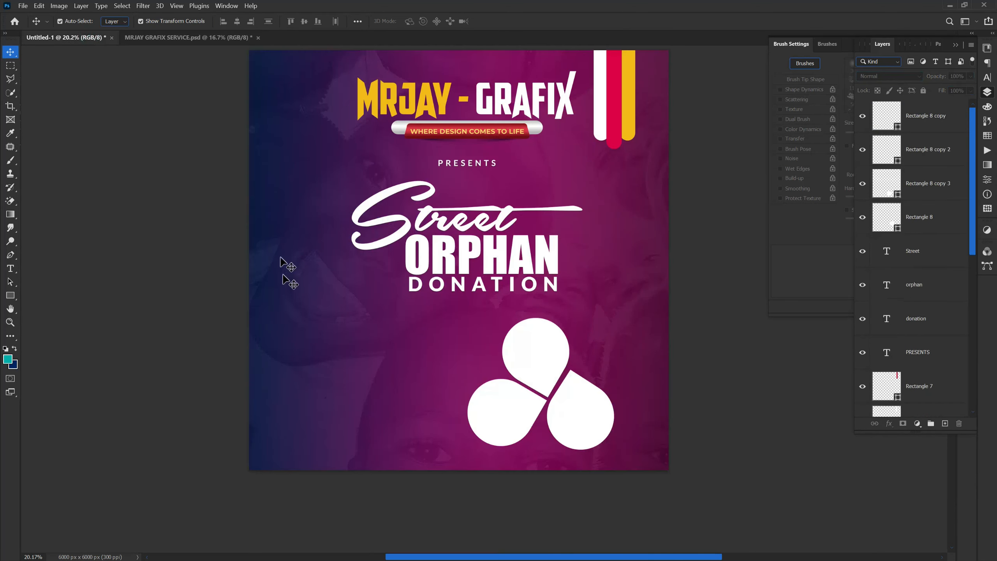
Step: Add a white "15TH JUNE" text line in Lato Black, 65 pt, to the left of the teardrops
left_click(12, 268)
left_click(292, 332)
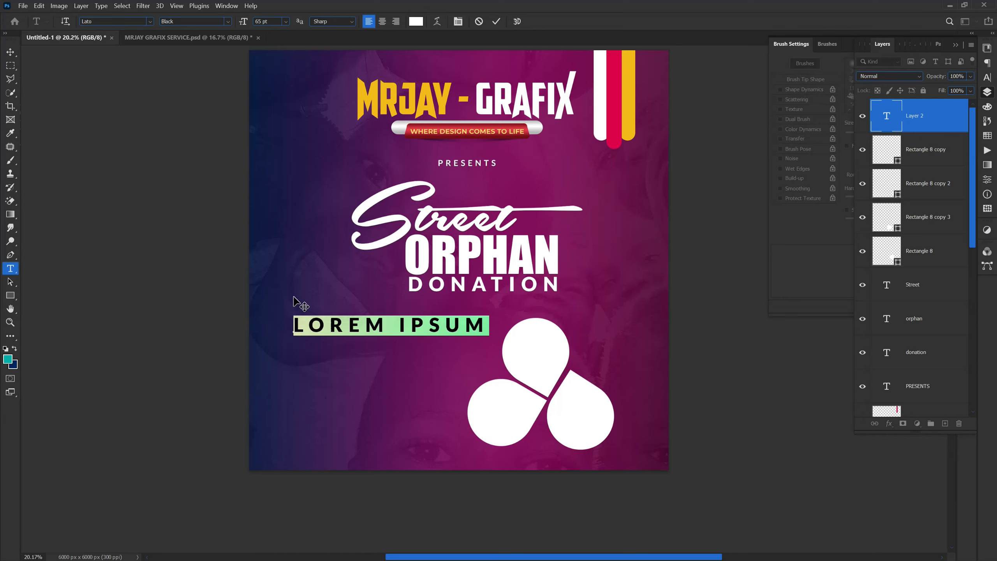
type("15TH")
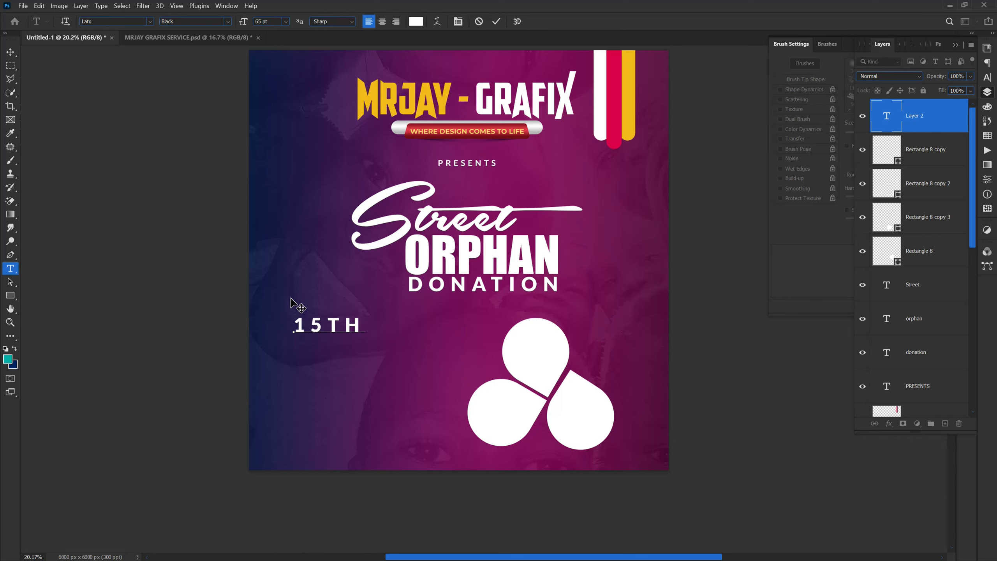
type(" JUNE")
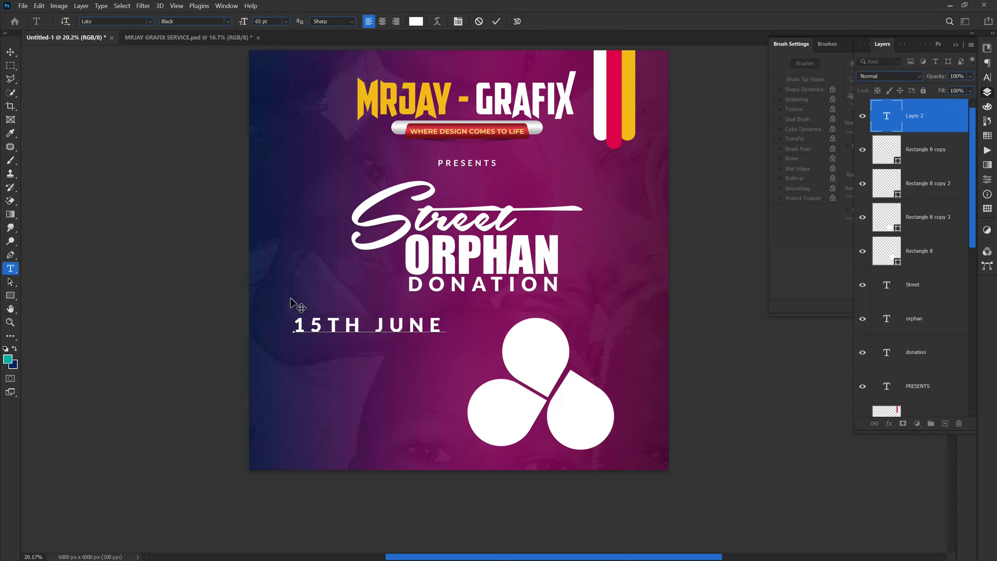
type("'22")
key("BackSpace")
key("BackSpace")
key("BackSpace")
Step: Set the date text's tracking to 0 and extend the wording to "15TH JUNE ‘22"
left_click_drag(446, 327, 284, 329)
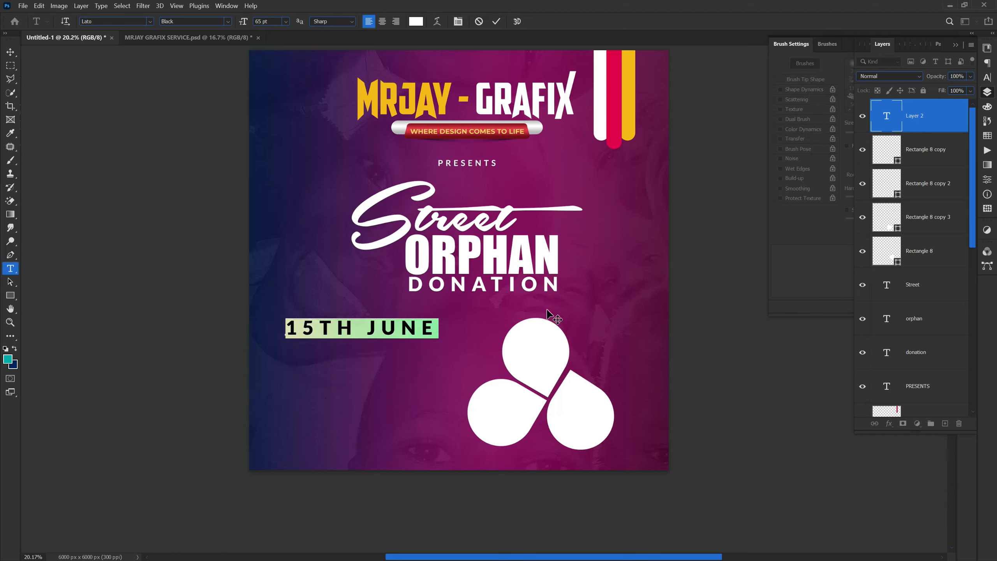
left_click(985, 77)
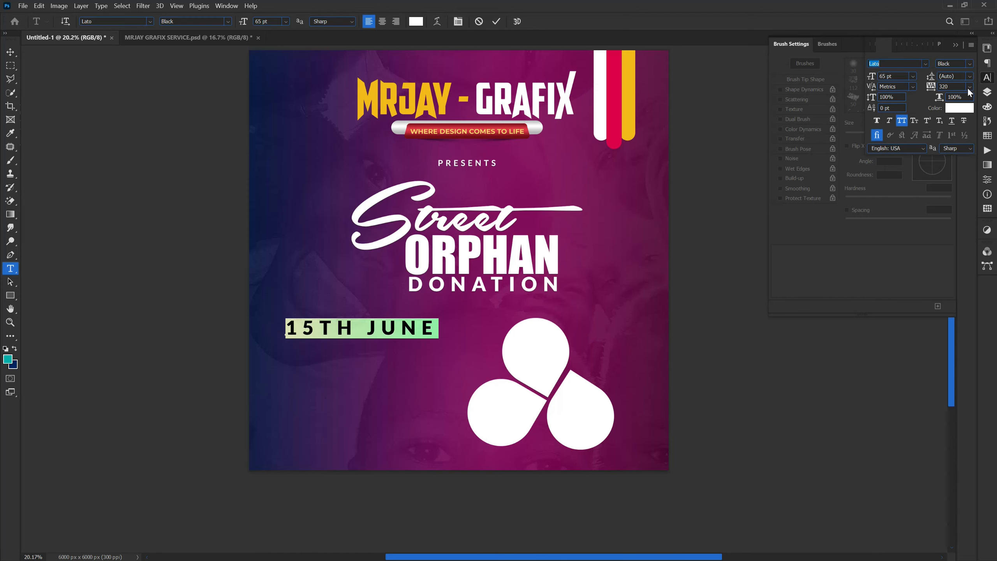
left_click(969, 86)
left_click(957, 163)
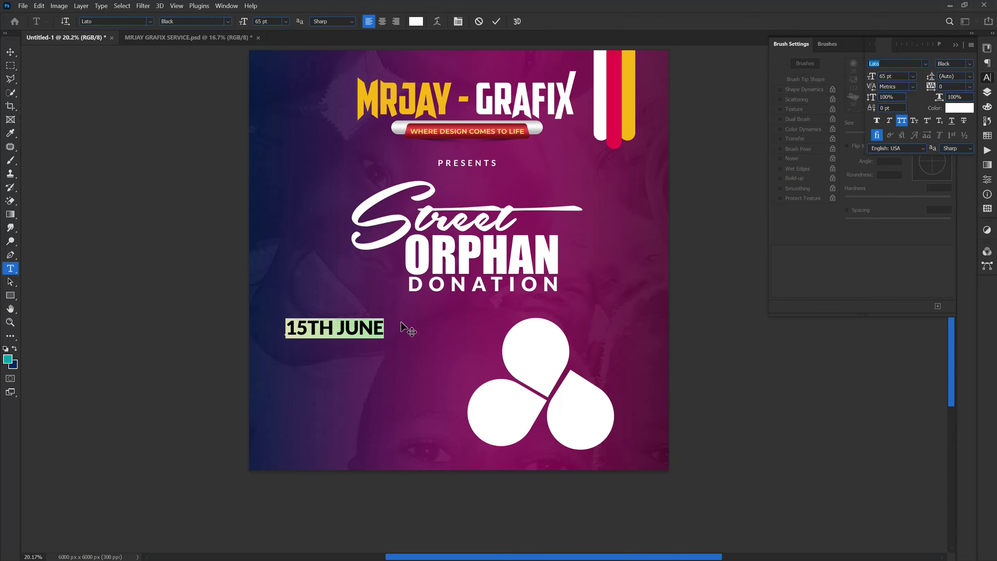
left_click(382, 330)
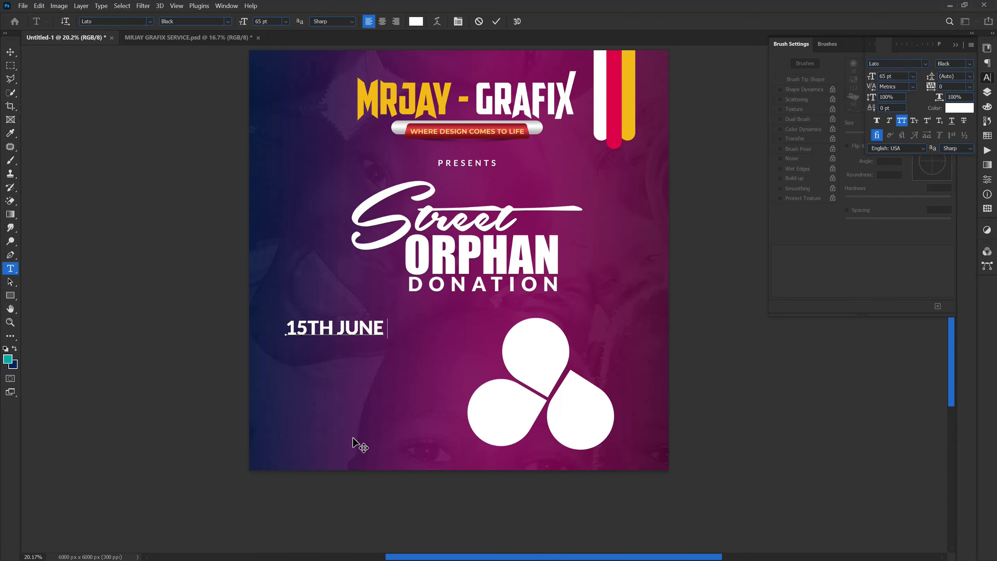
type("'22")
left_click(168, 352)
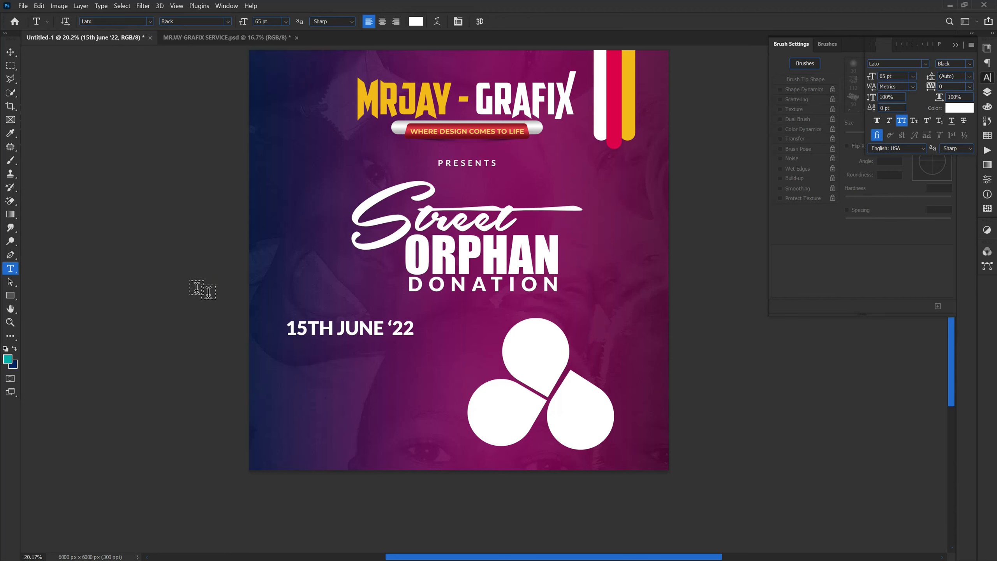
Step: Move the date text down a little and enlarge it to about 71.91 pt
key("v")
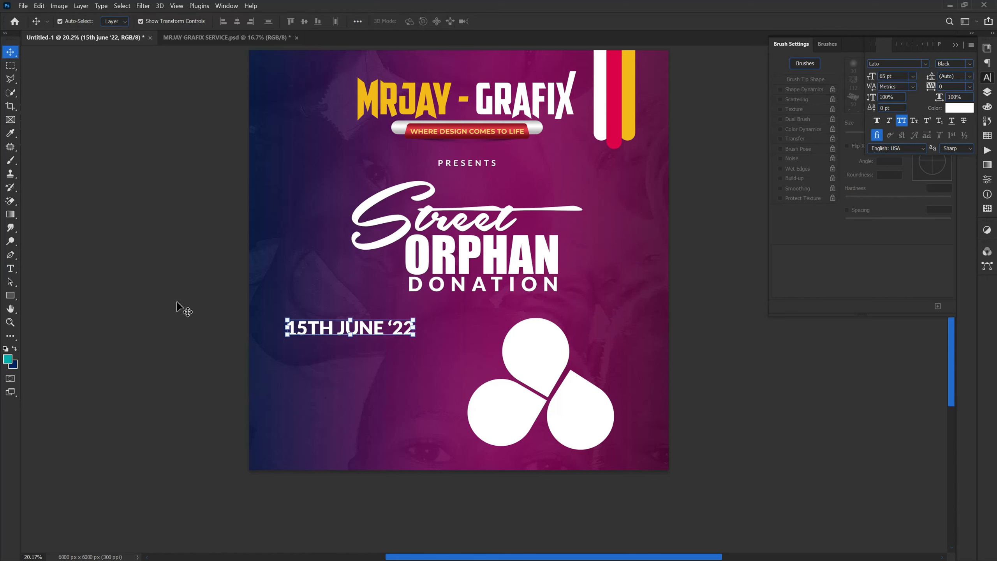
left_click_drag(317, 337, 319, 358)
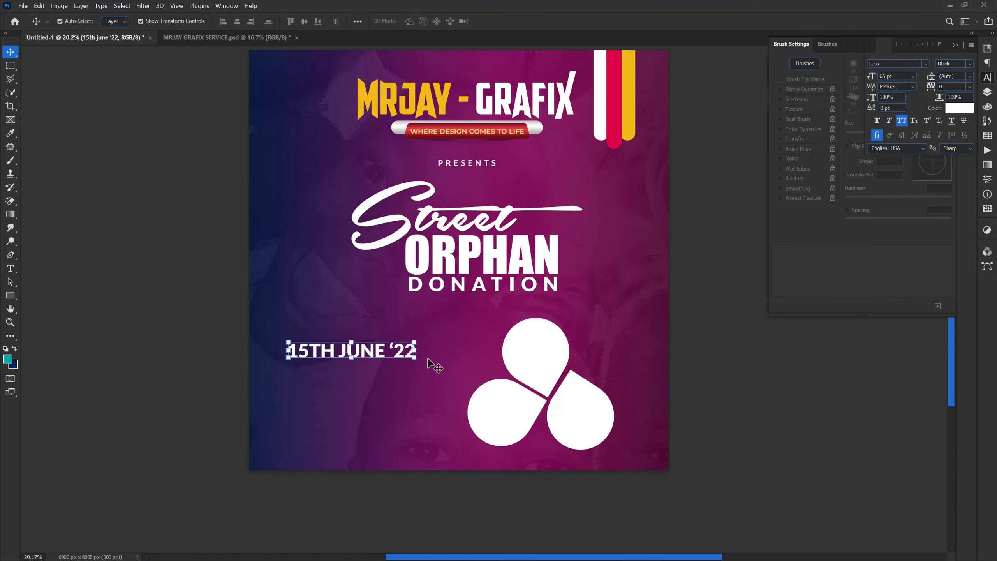
key("ctrl+t")
left_click_drag(426, 366, 433, 367)
key("Return")
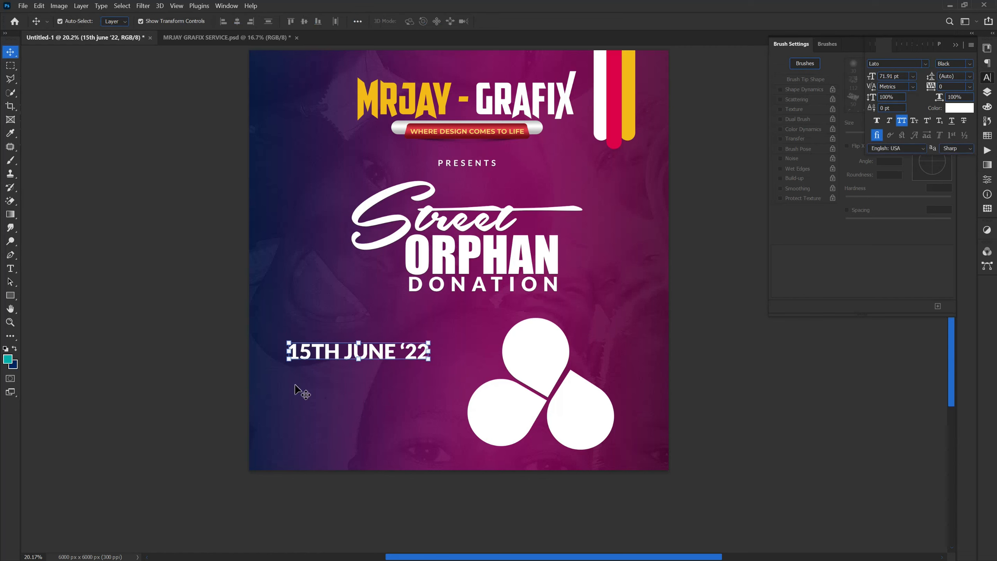
Step: Draw a thin rectangle about 2005 px wide and 21 px high under the date as an underline and fill it white
left_click(10, 295)
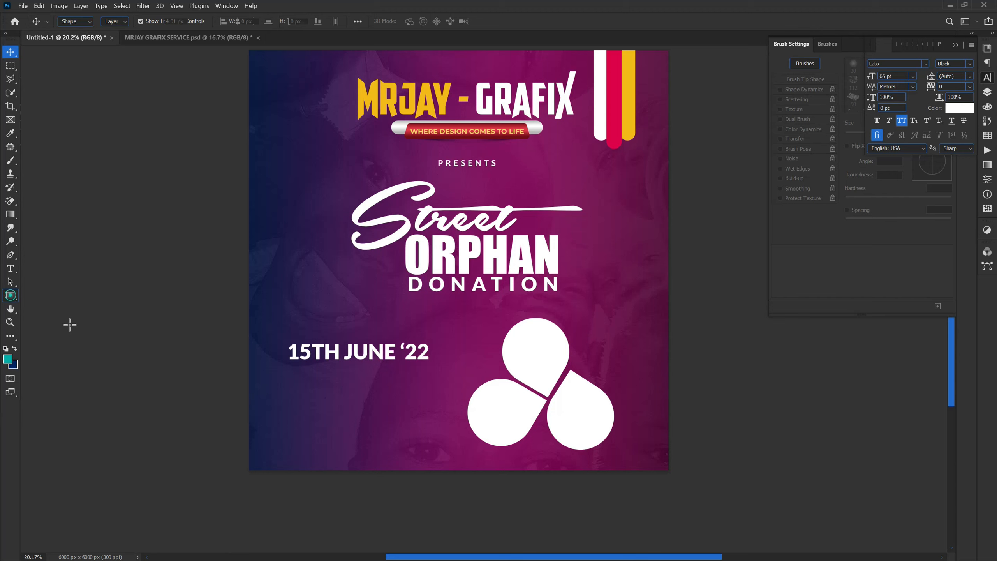
scroll(323, 392, "up", 3)
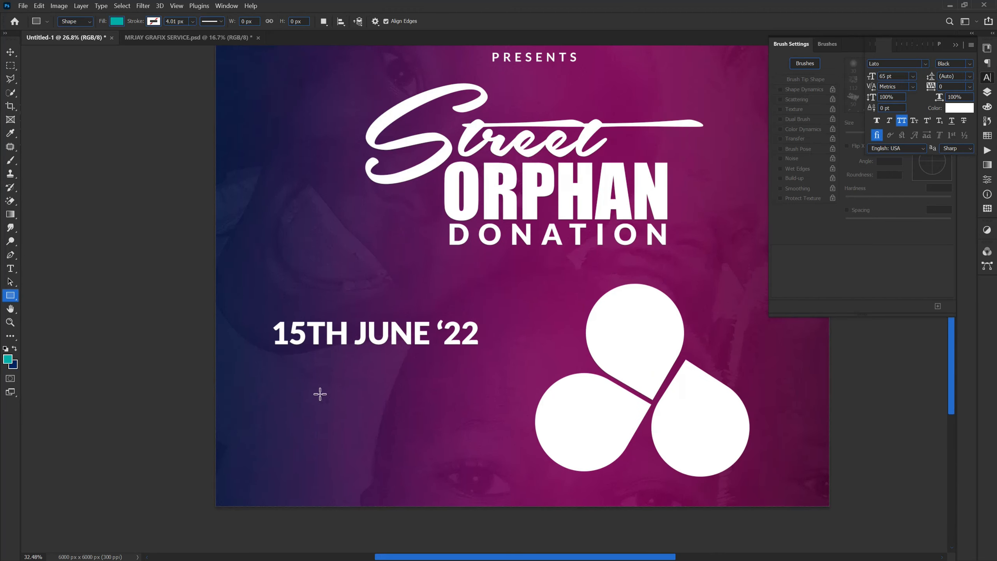
left_click_drag(263, 335, 534, 337)
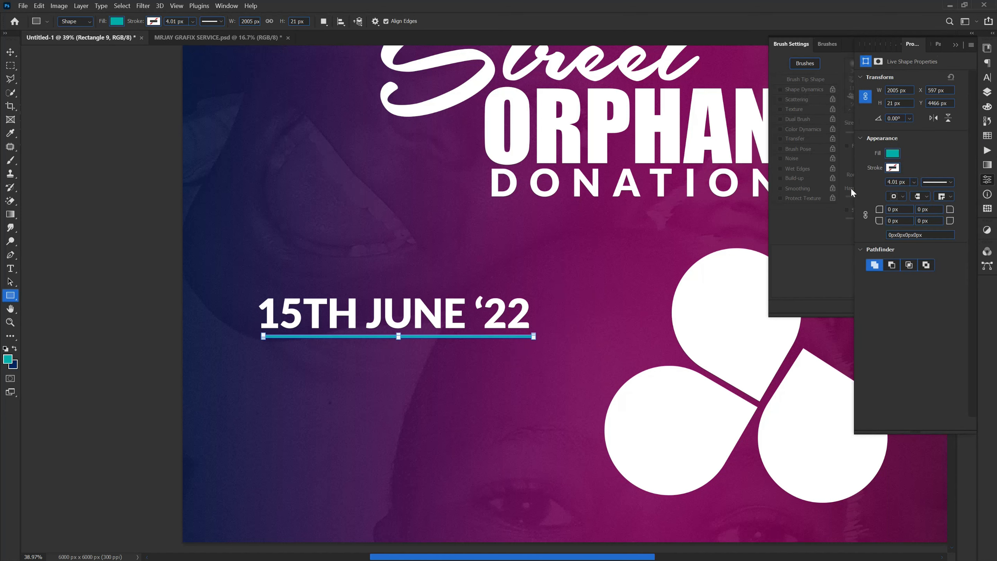
left_click(893, 153)
left_click(880, 209)
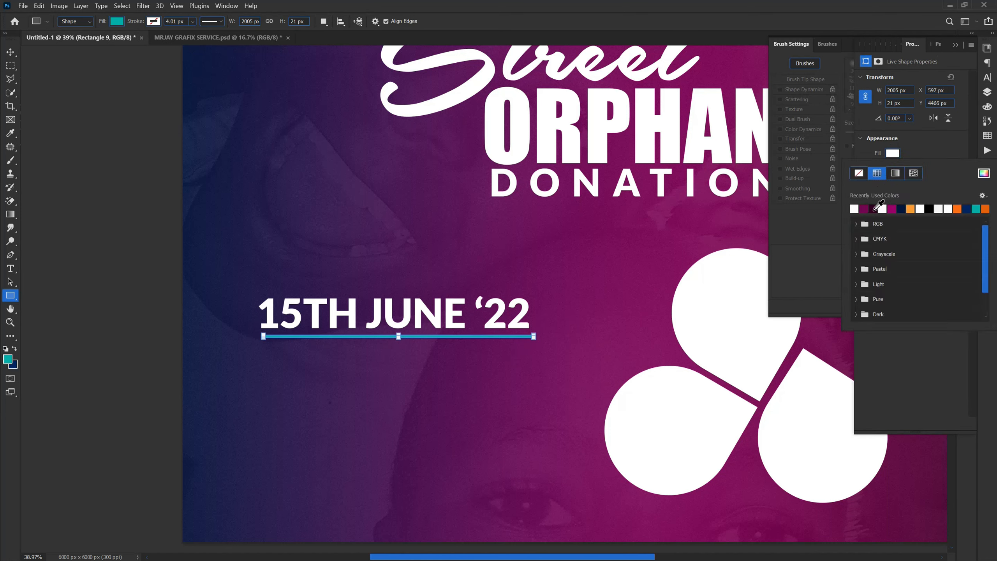
left_click(6, 49)
left_click(6, 49)
left_click(137, 305)
scroll(332, 346, "up", 3)
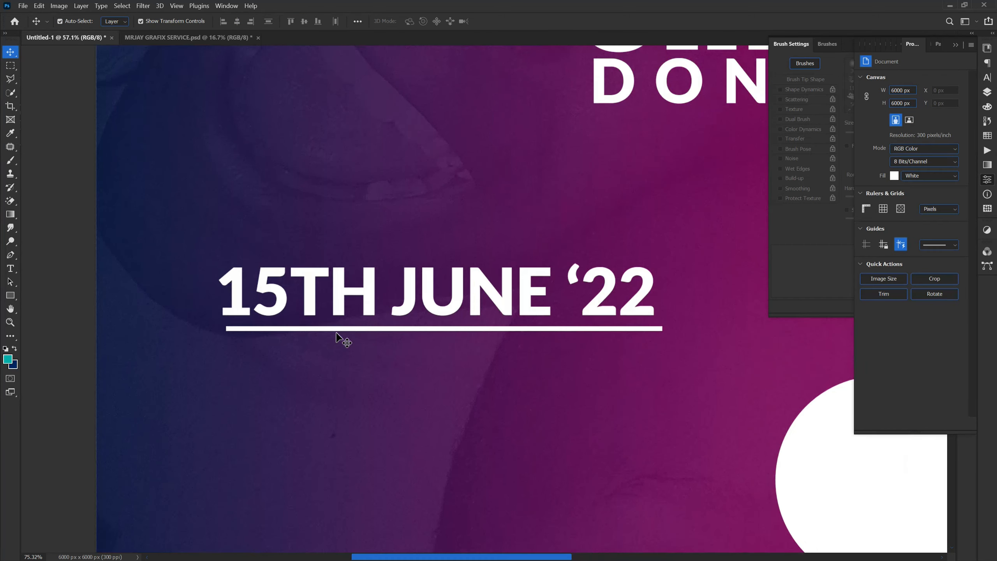
left_click(339, 329)
left_click_drag(465, 336, 466, 339)
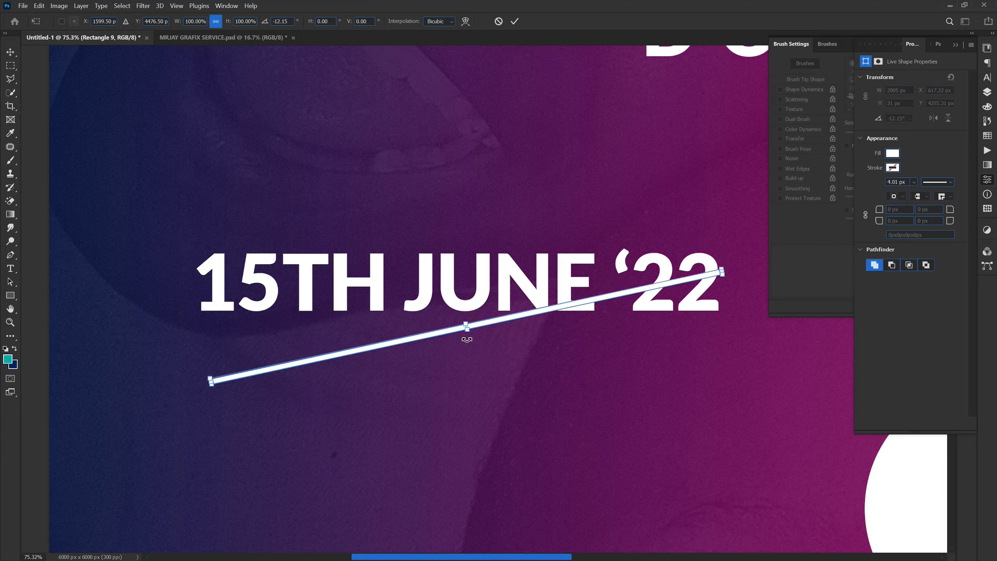
left_click(498, 21)
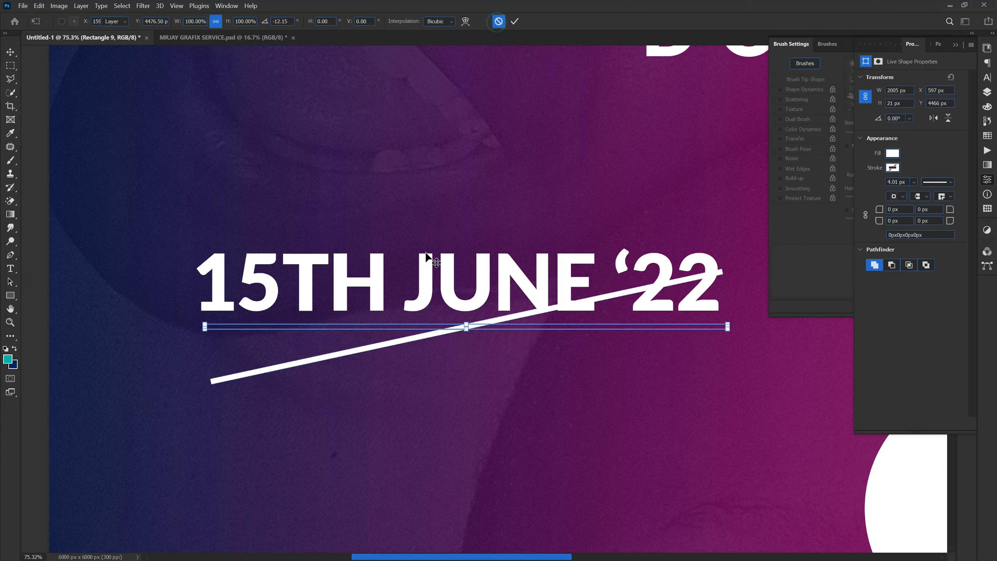
Step: Align the underline with the date's left edge, move it slightly closer to the text, and skew it horizontally by about 26.8°
left_click(465, 329)
right_click(433, 326)
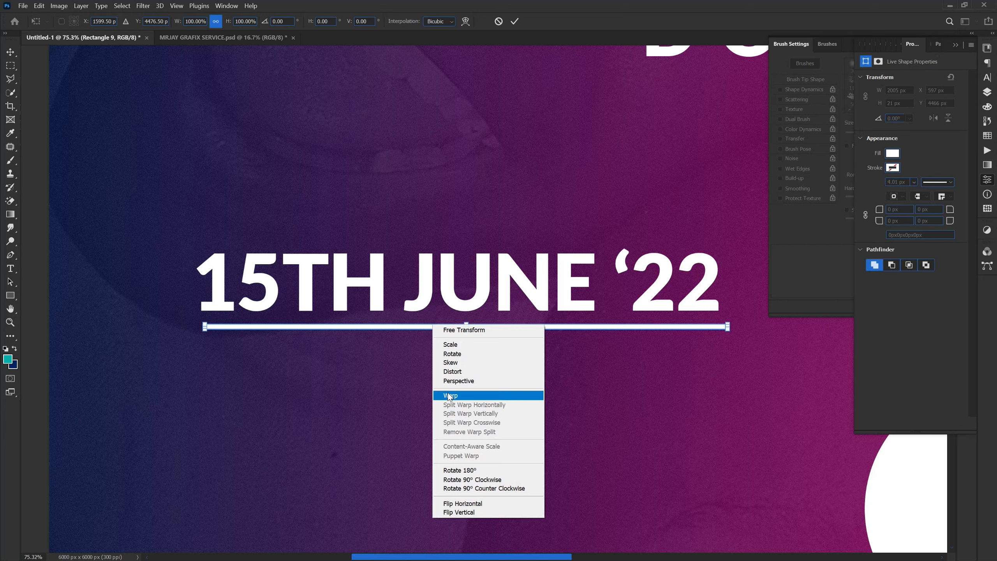
left_click(452, 371)
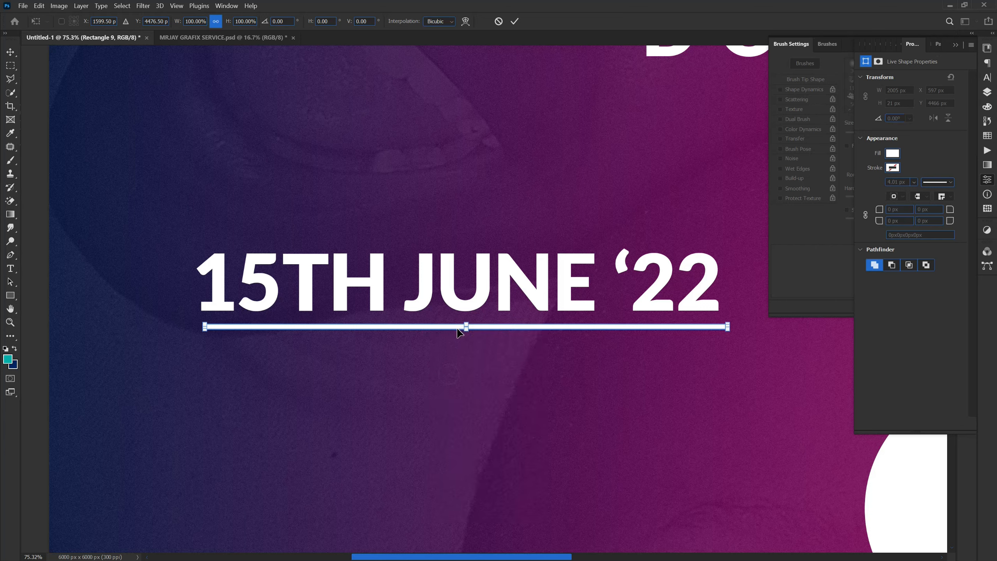
mouse_move(457, 331)
left_mouse_down()
mouse_move(467, 329)
mouse_move(450, 328)
left_mouse_up()
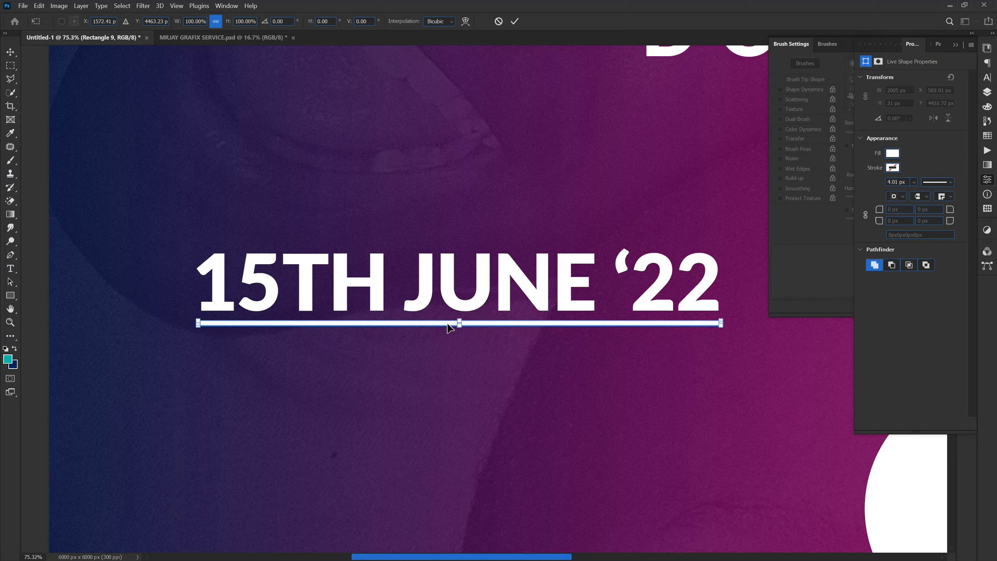
right_click(448, 324)
left_click(464, 361)
left_click_drag(461, 325, 463, 331)
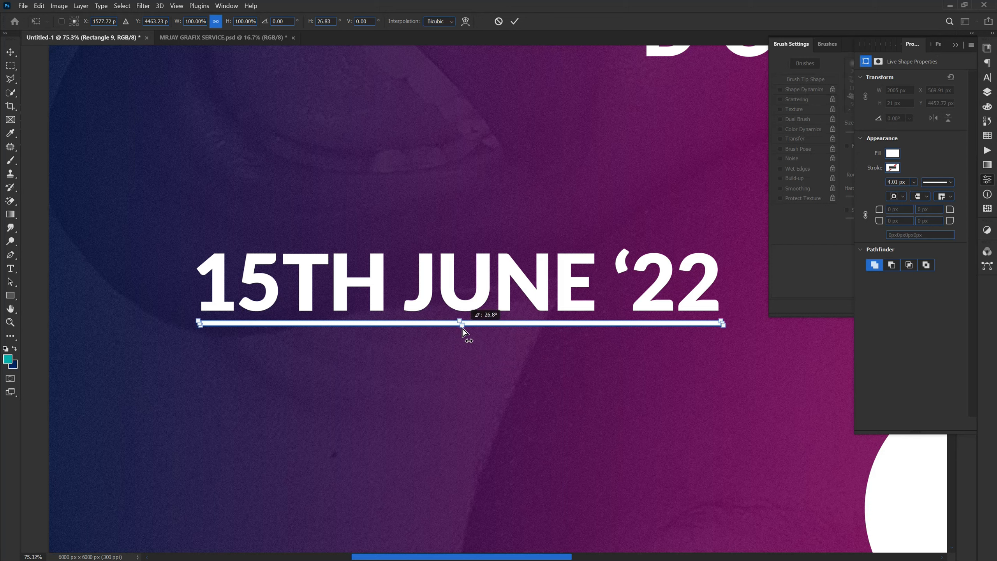
left_click(515, 21)
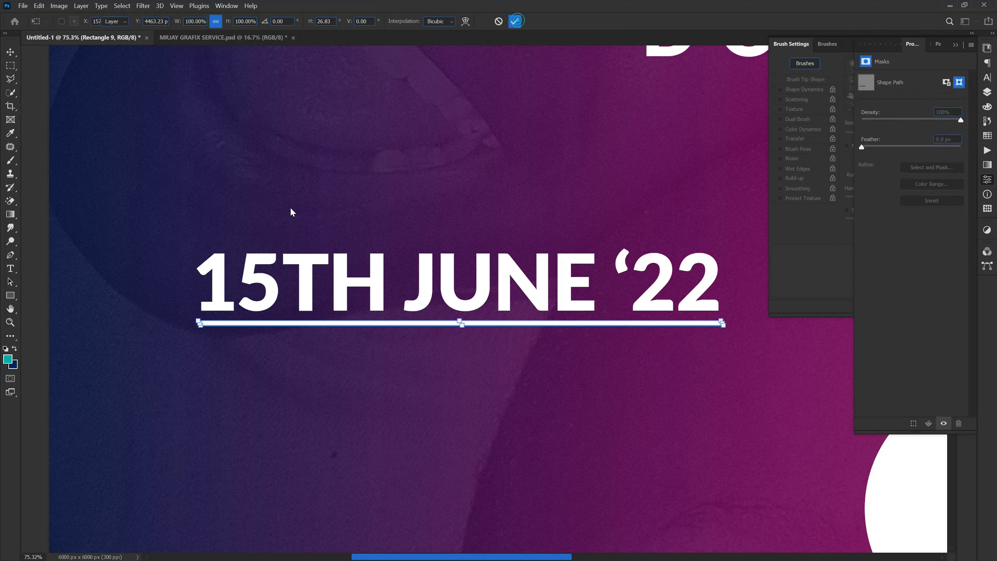
left_click(289, 174)
Step: Duplicate the skewed underline and place the copy lower, leaving room for a text line between the two lines
left_click(324, 323)
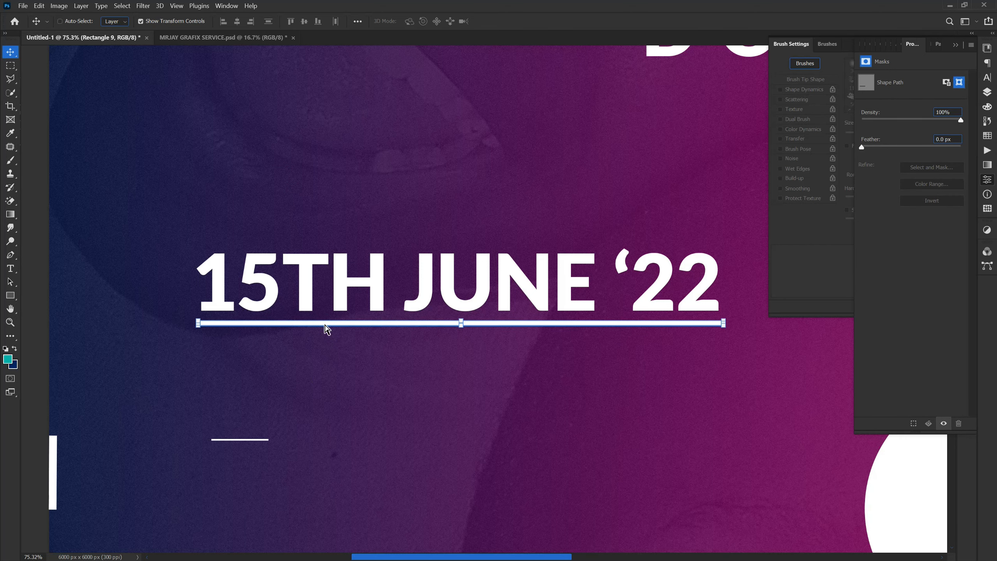
key("ctrl+j")
scroll(326, 329, "up", 1)
left_click_drag(329, 326, 328, 413)
Step: Duplicate the date text, place the copy between the two lines, and scale it down to about 37.66 pt
left_click(337, 296)
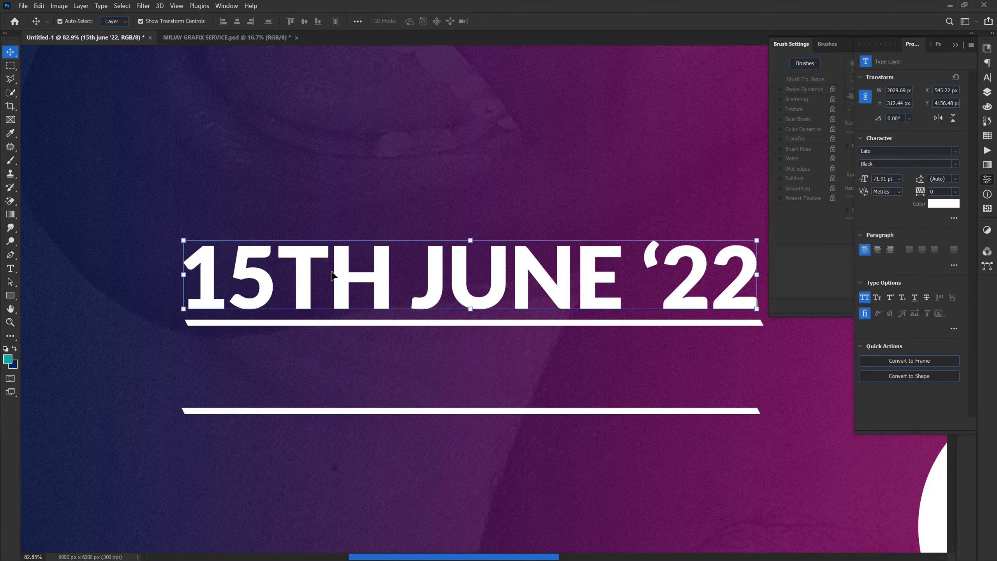
key("ctrl")
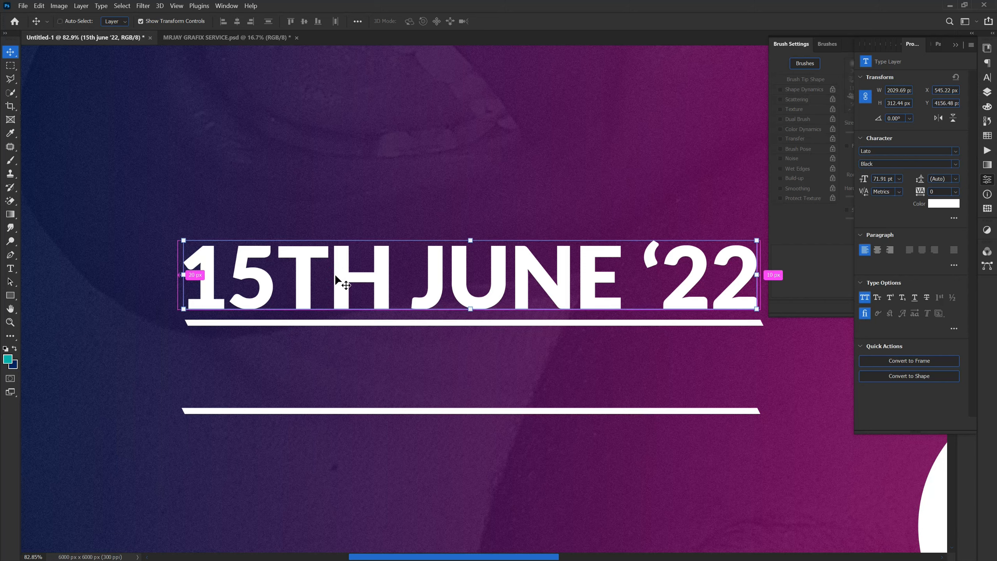
key("ctrl+j")
left_click_drag(323, 273, 318, 363)
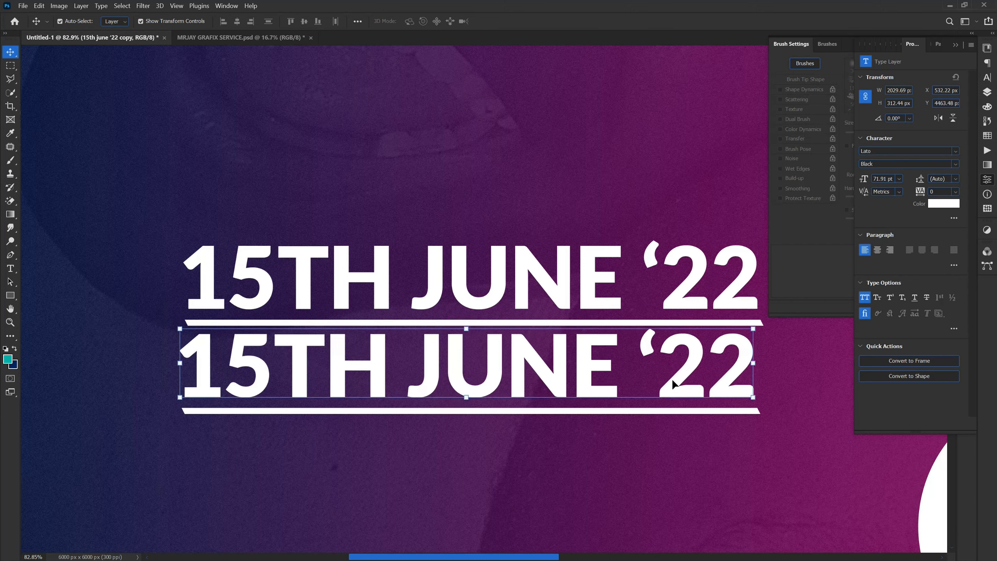
key("ctrl+t")
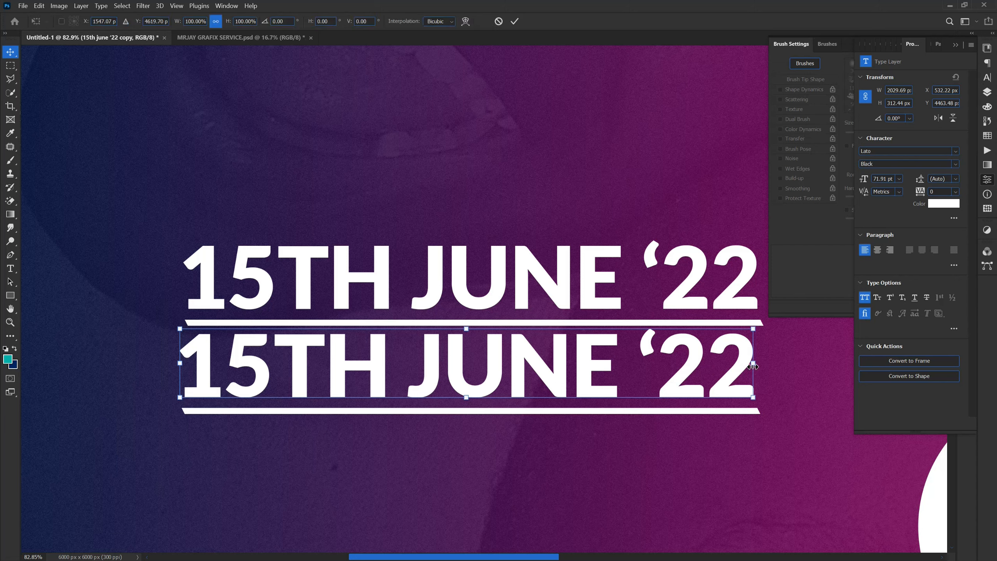
left_click_drag(727, 368, 480, 374)
key("Return")
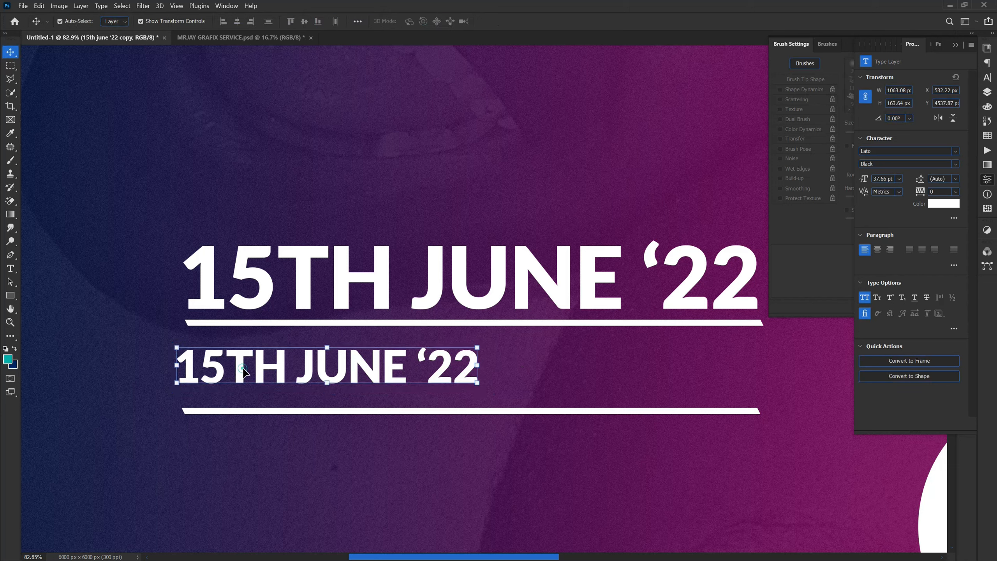
Step: Replace the wording of the smaller date copy with the event's town and street address in capitals
double_click(243, 371)
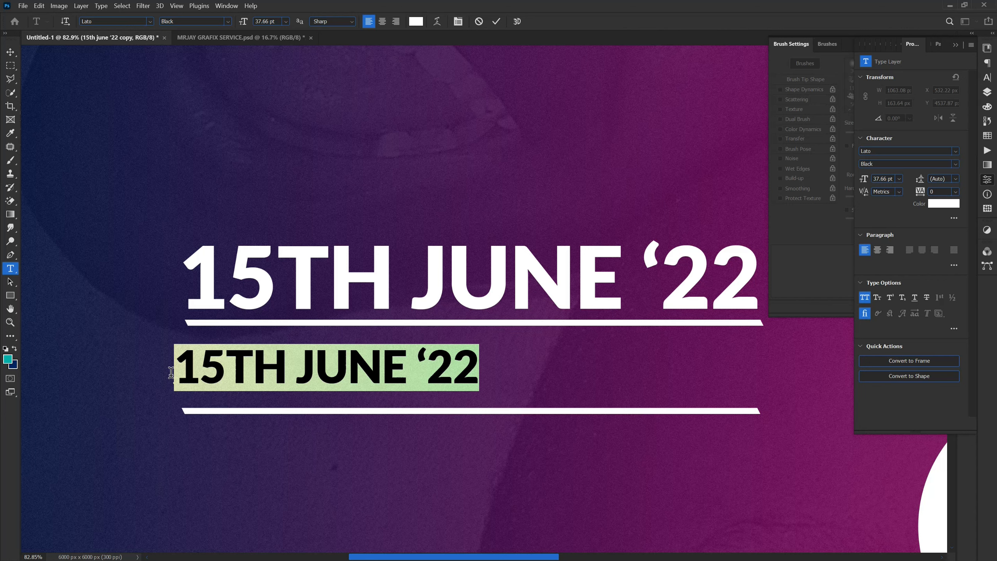
type("KOFO")
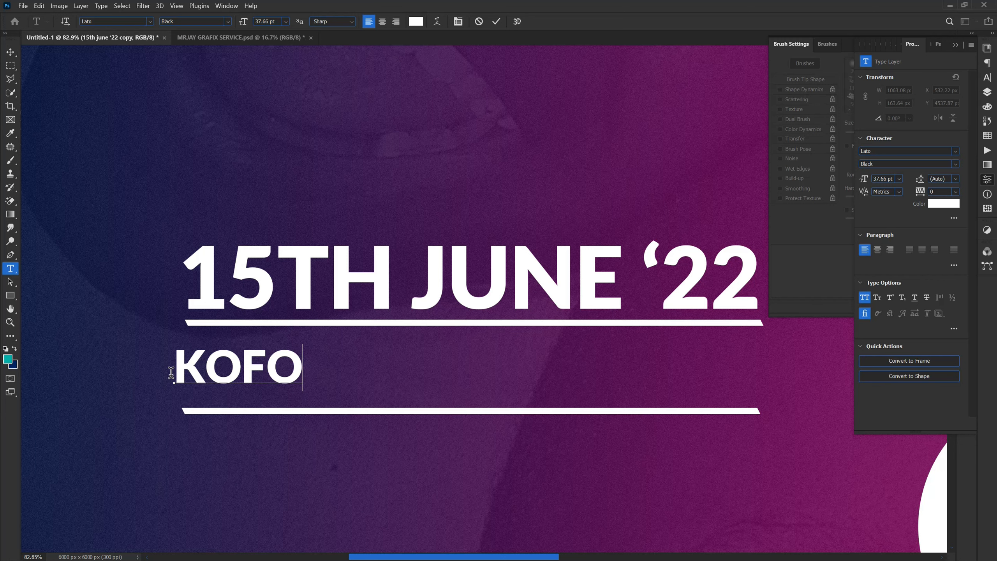
type("FI")
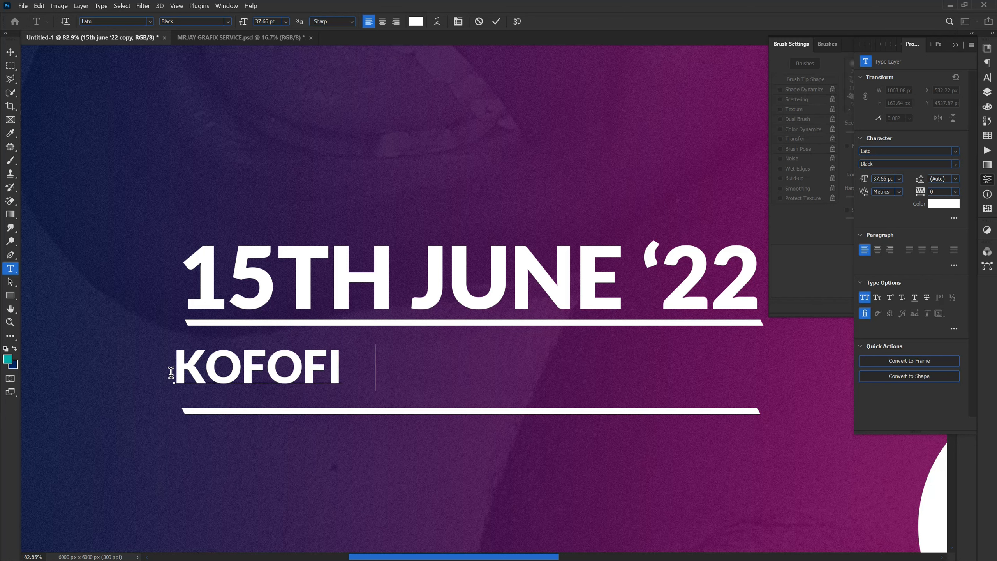
type("DUA")
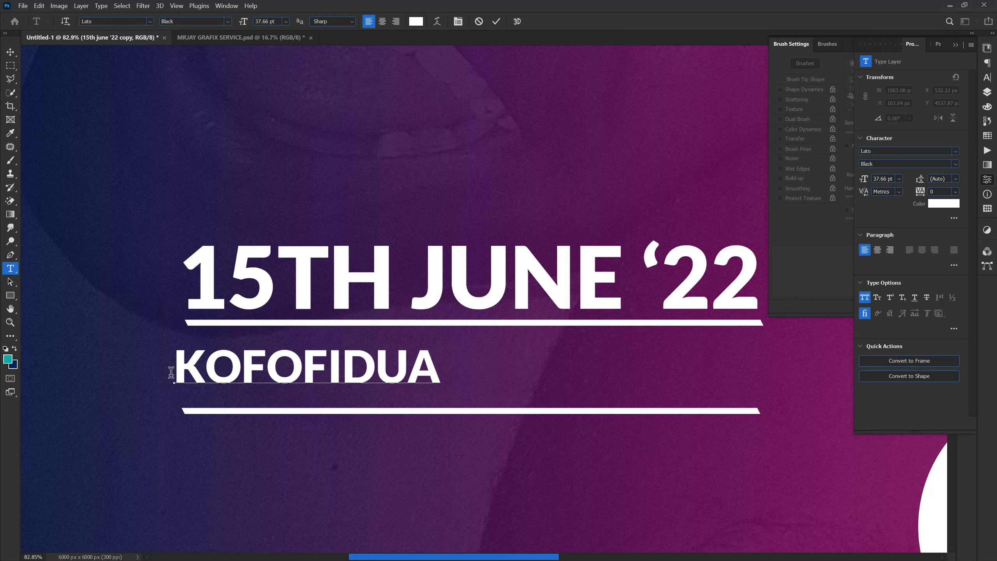
type(" GAL")
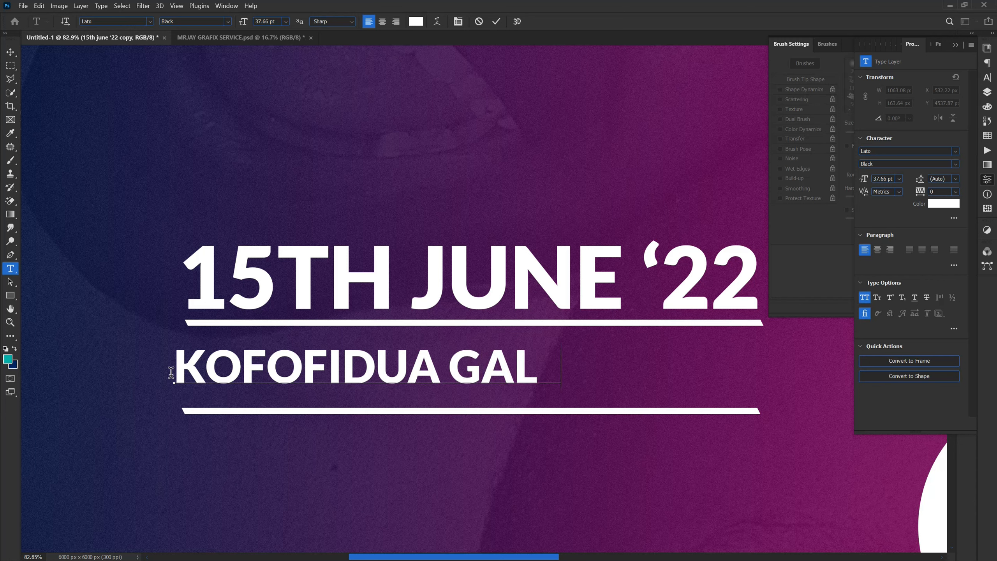
type("LOWA")
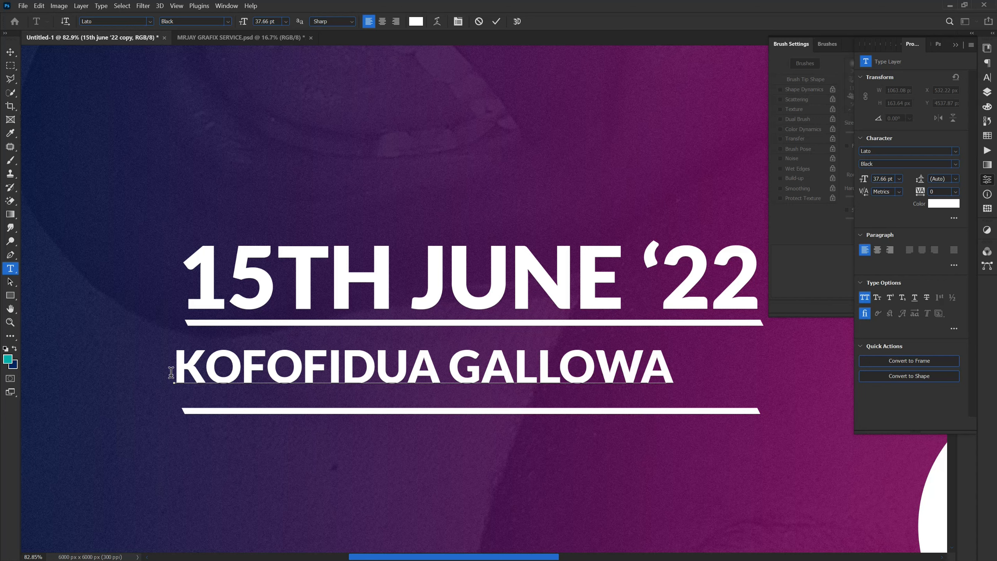
type("Y")
type("STRR")
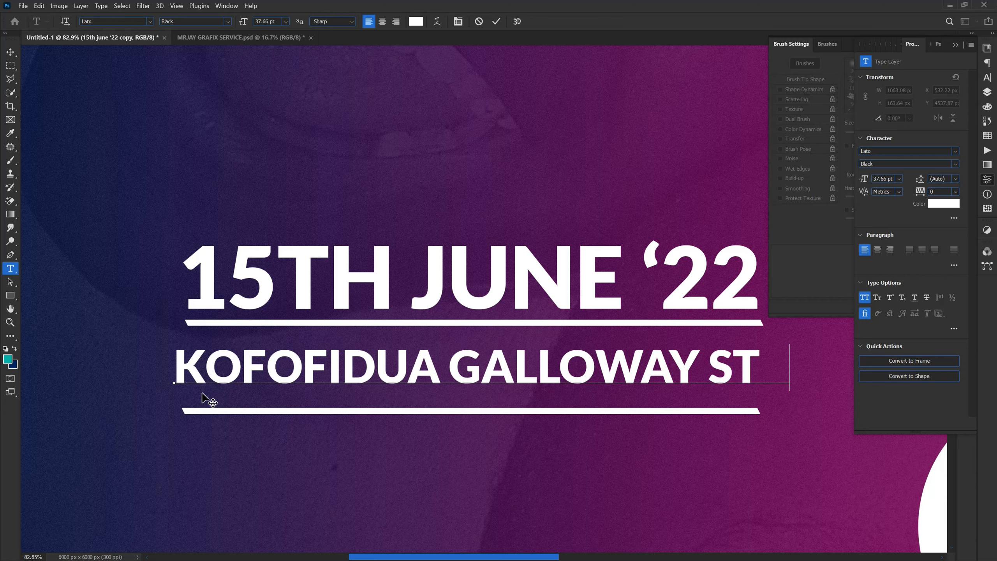
key("BackSpace")
key("BackSpace")
type("REET")
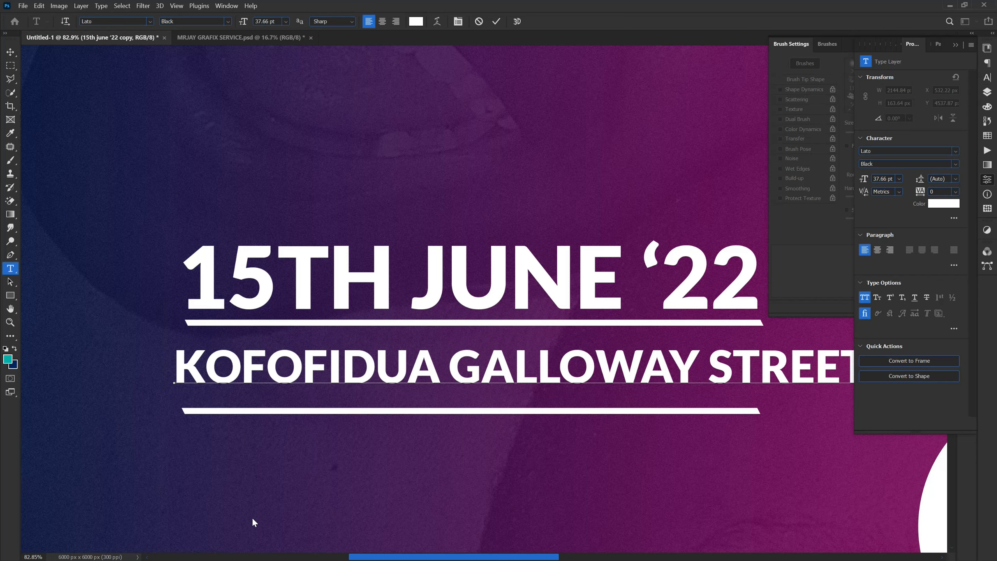
Step: Scale the address text down to about 32.01 pt and align its left edge with the date
scroll(243, 511, "down", 3)
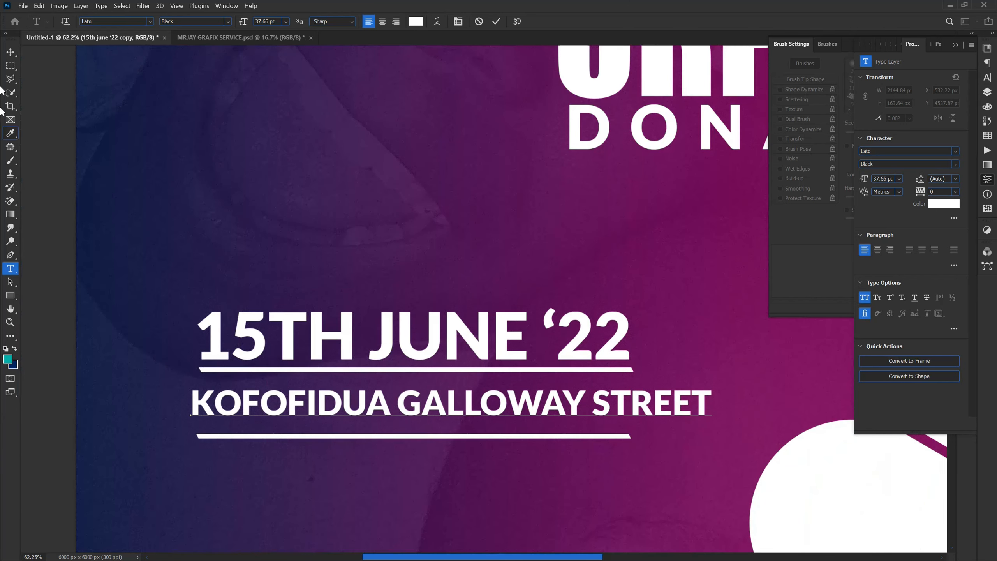
left_click(11, 51)
left_click(713, 417)
left_click_drag(710, 406, 585, 405)
key("Return")
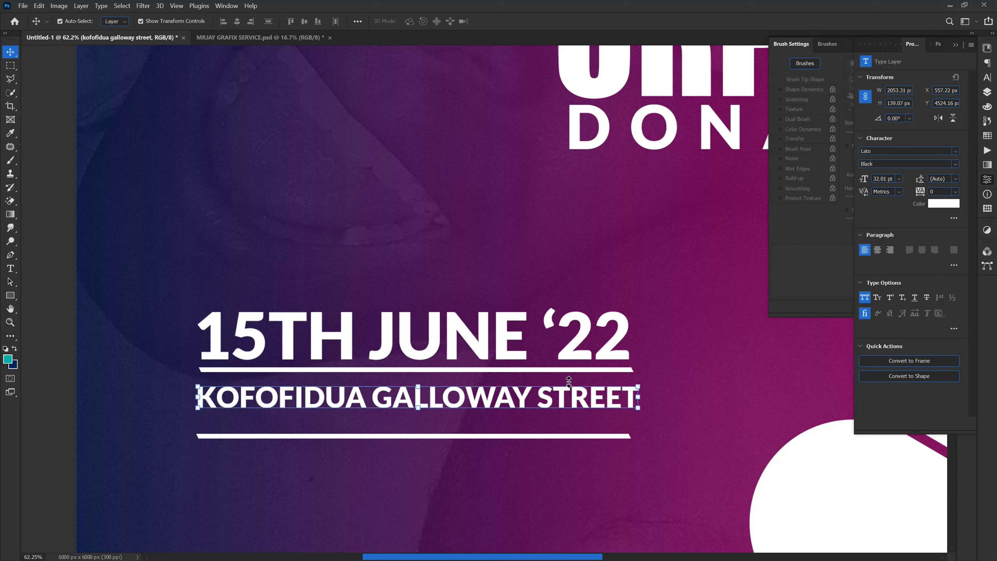
Step: Nudge the upper line down slightly and move the lower line up to sit close beneath the address text
left_click(565, 370)
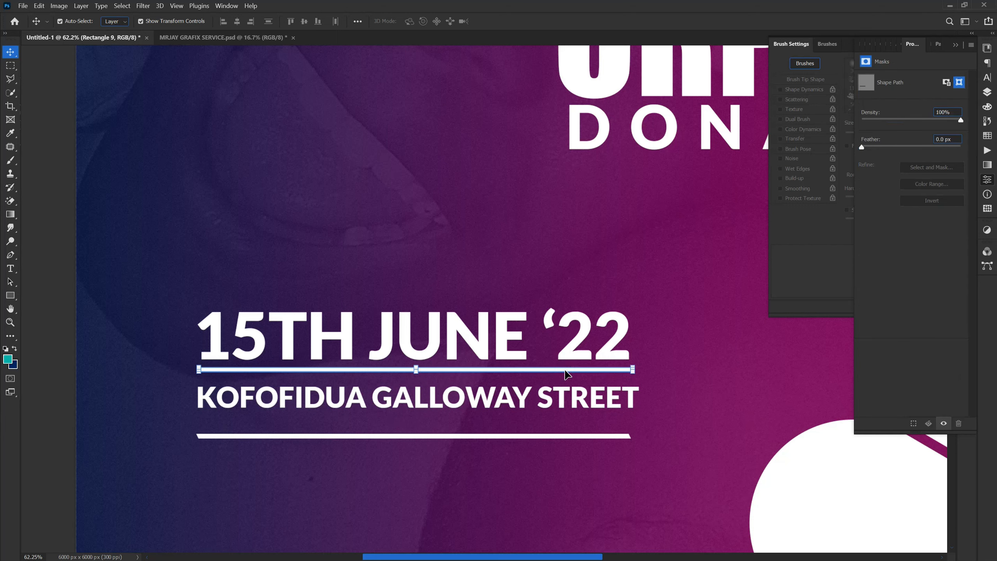
key("shift+Down")
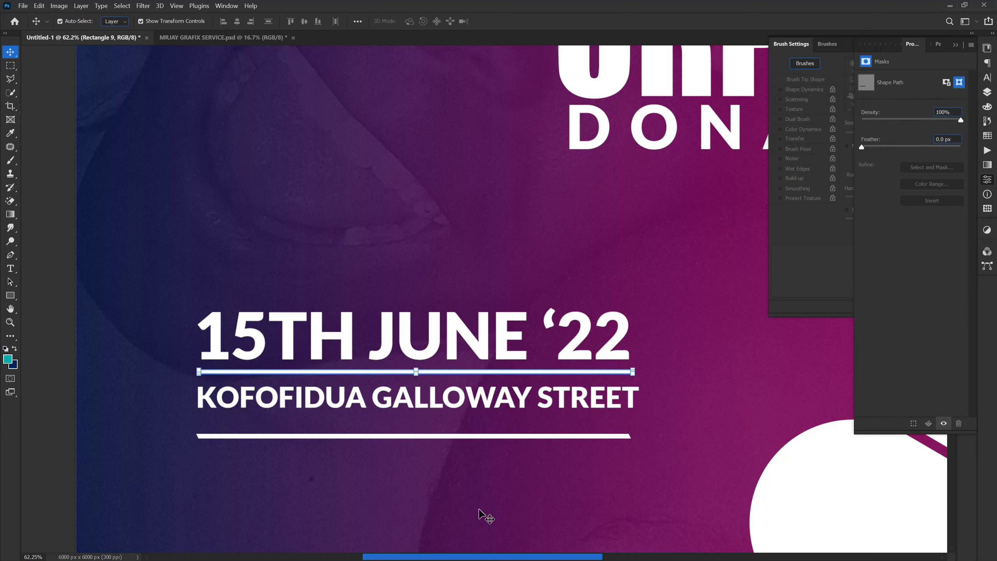
left_click(466, 435)
key("shift+Up")
key("shift+Up")
key("shift+Up")
key("shift+Up")
key("shift+Up")
key("shift+Up")
key("shift+Up")
key("shift+Up")
key("Down")
key("Down")
key("Down")
key("Down")
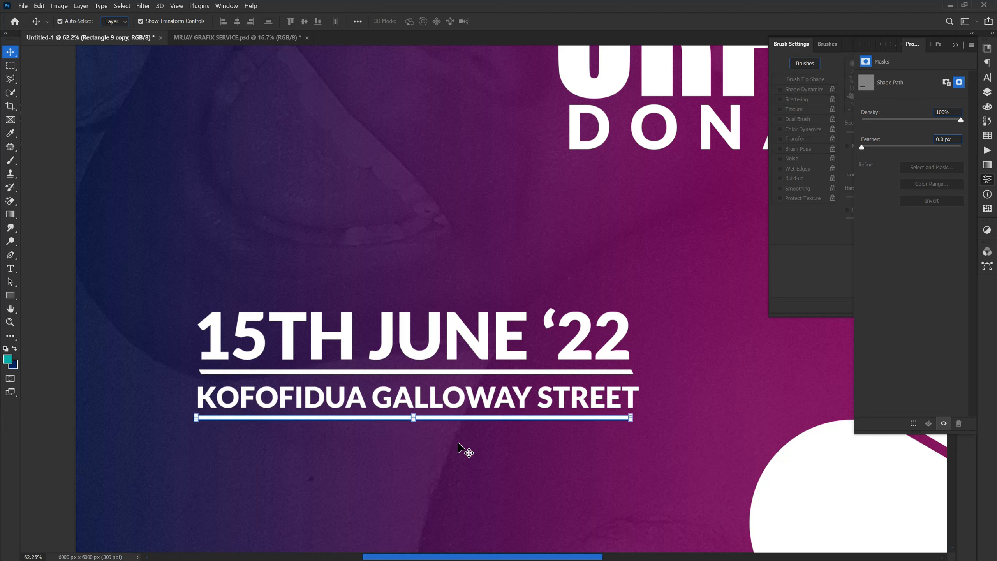
left_click(445, 467)
Step: Duplicate the address text and place the copy just below the lower line
left_click(436, 407)
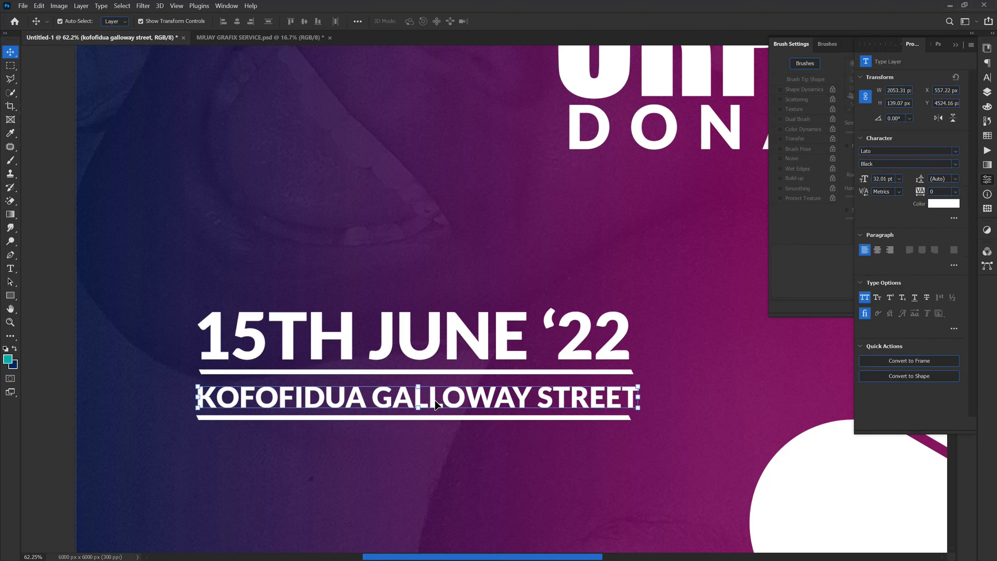
key("ctrl+j")
left_click_drag(437, 400, 440, 443)
Step: Replace the copied address wording with "DISTRIBUTING OF FOOD AT 5PM" and shift that text slightly up and left beneath the lower line
double_click(441, 442)
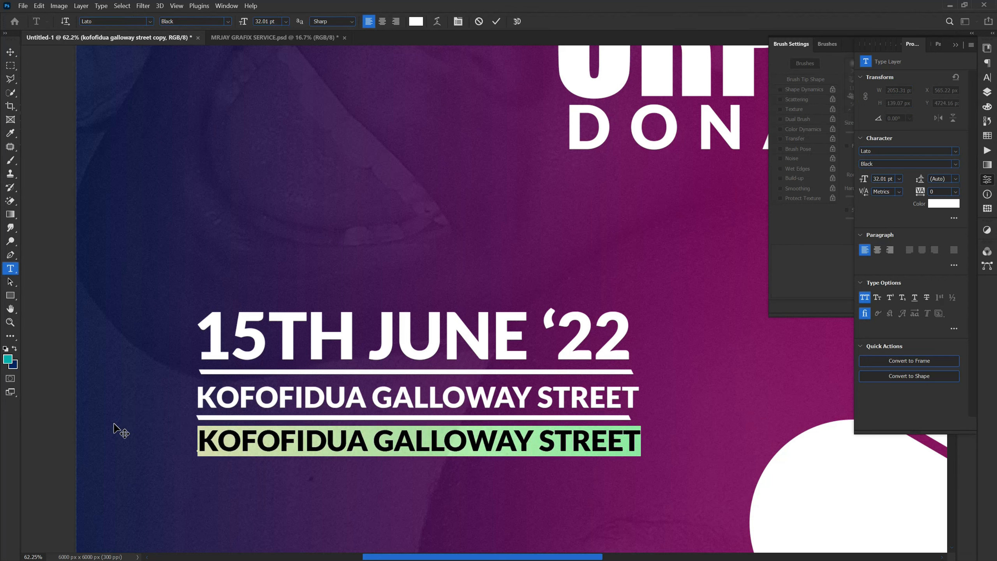
type("DI")
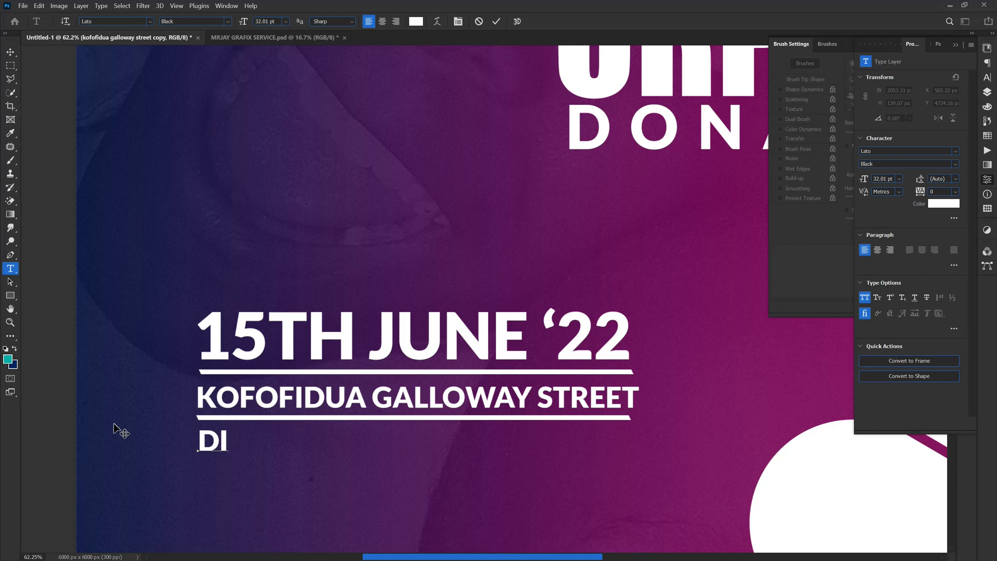
type("STRU")
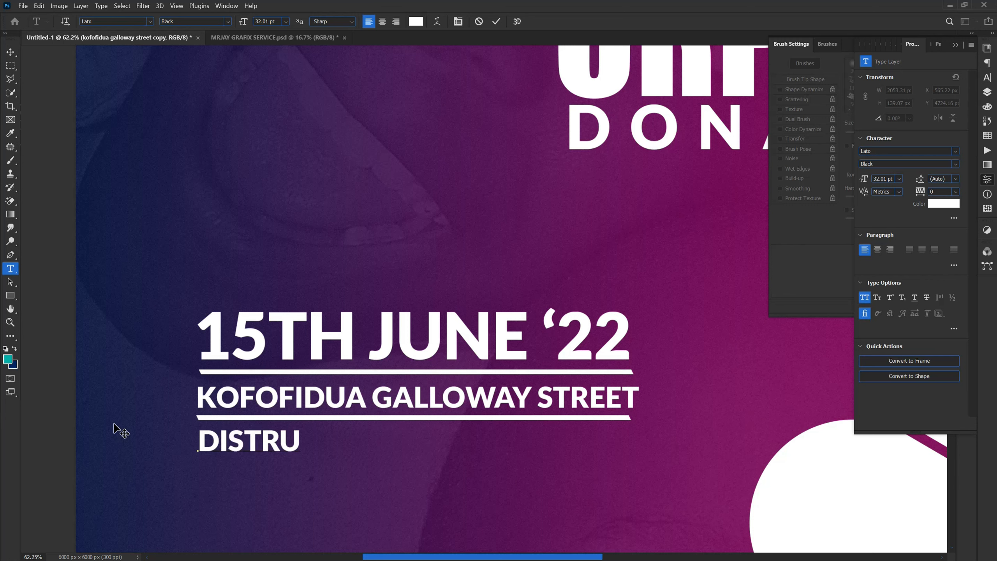
key("BackSpace")
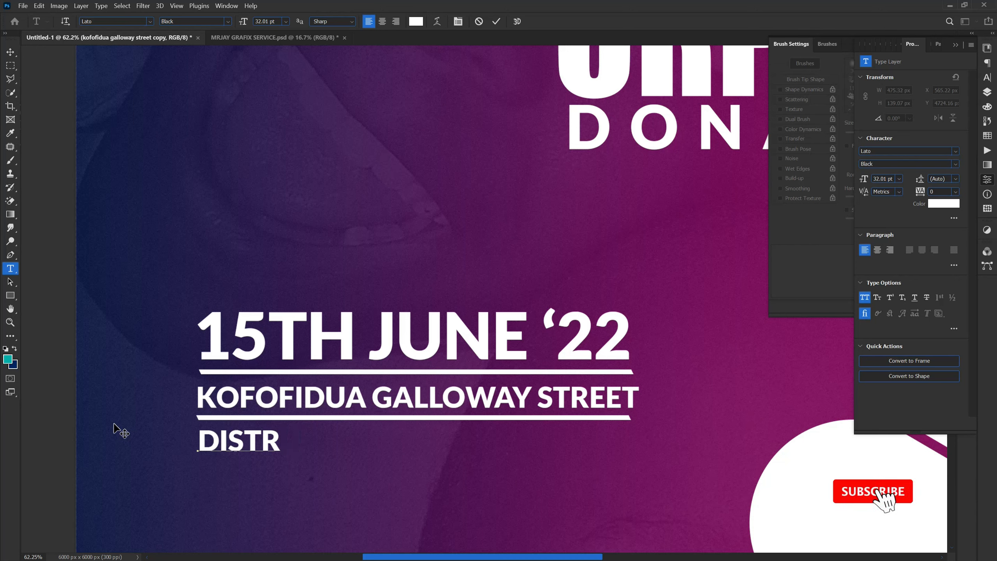
type("I")
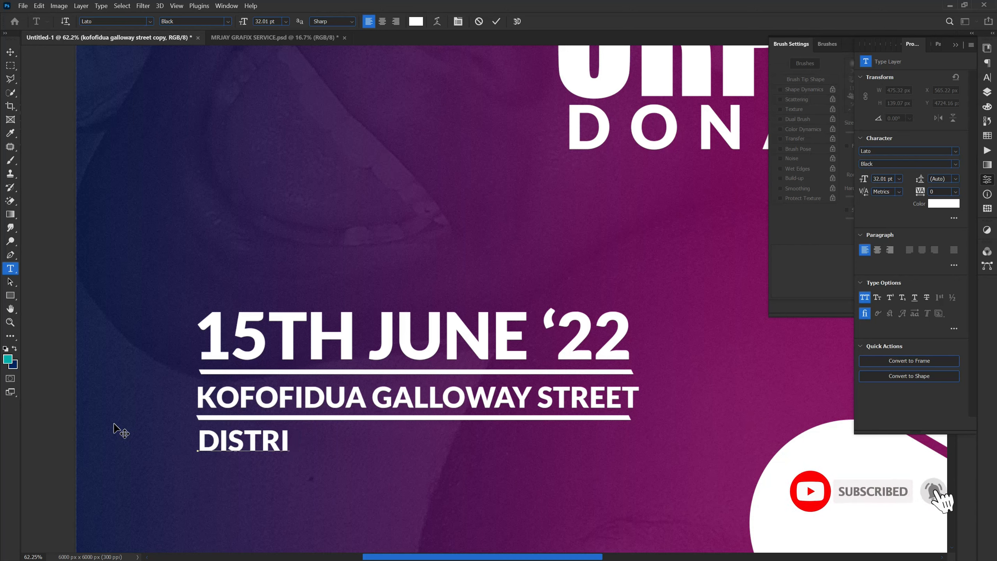
key("BackSpace")
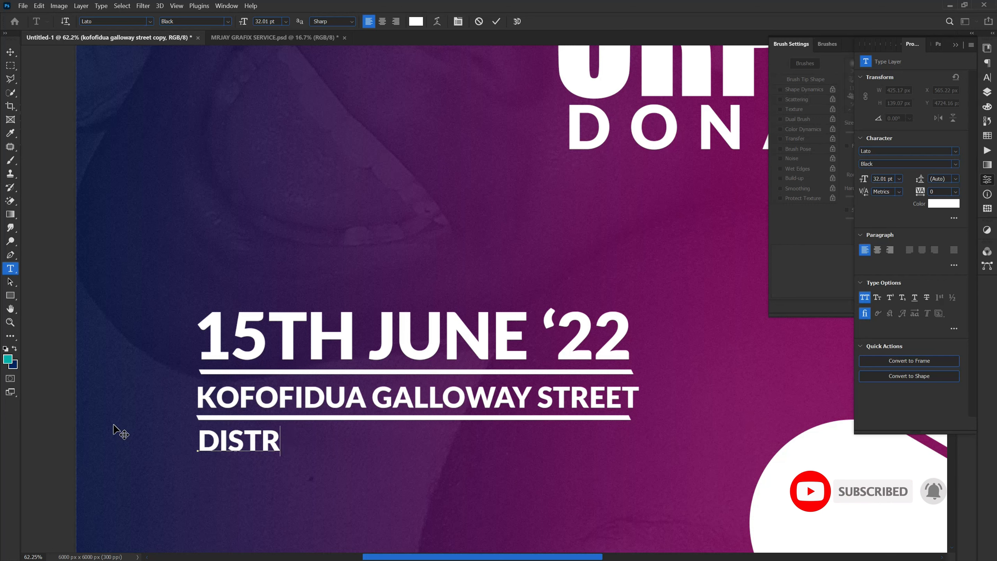
type("U")
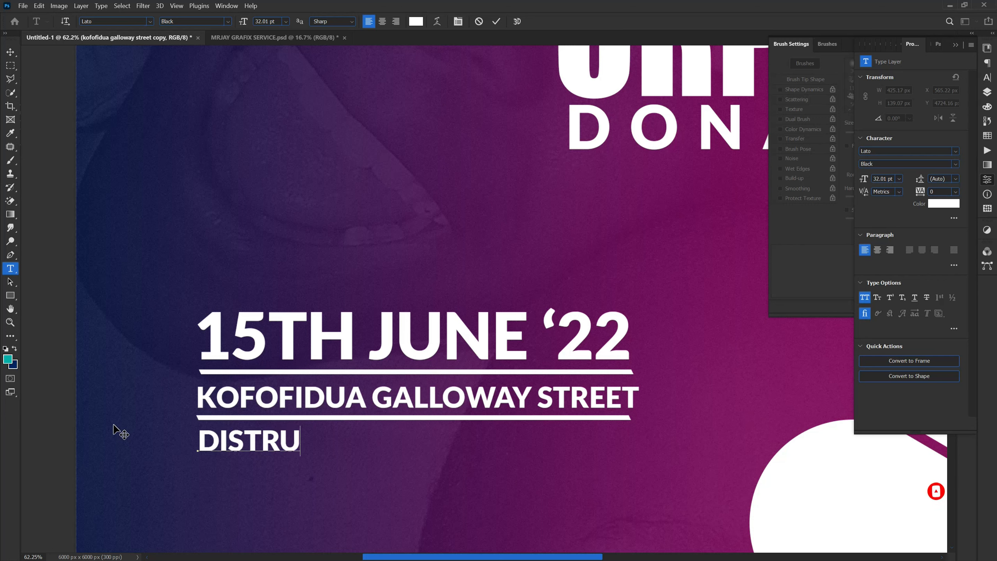
key("BackSpace")
type("I")
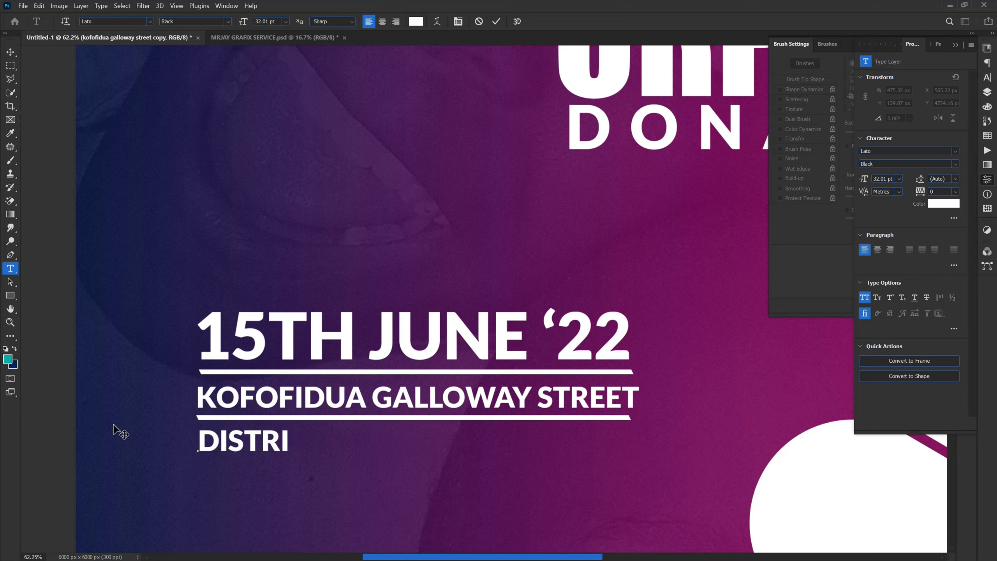
type("BUT")
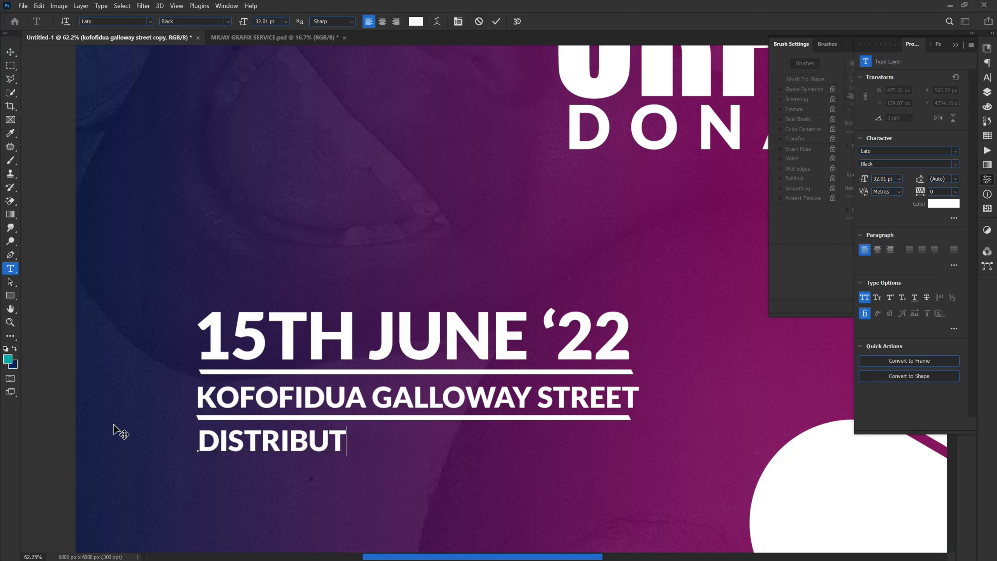
type("ING")
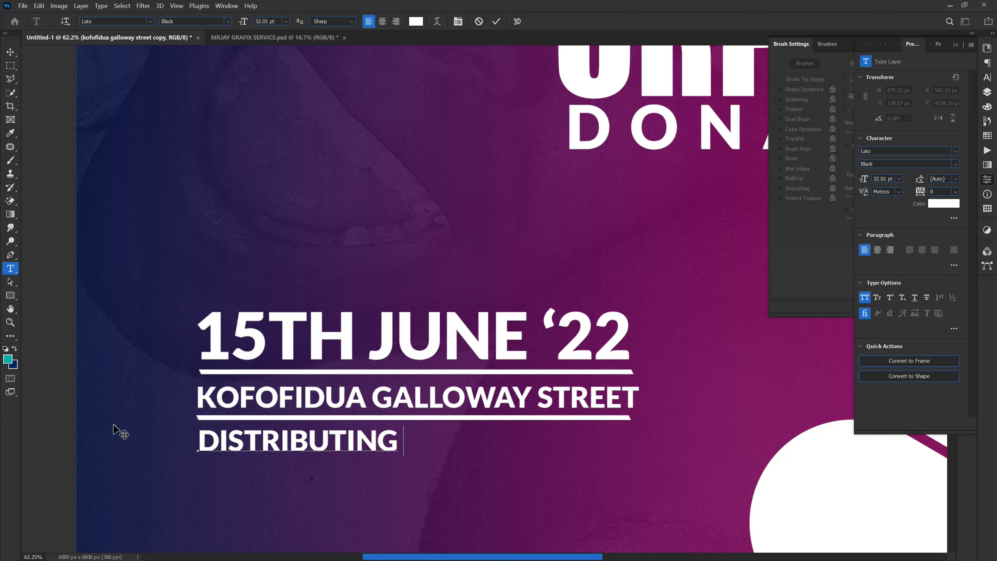
type(" OF FOOD")
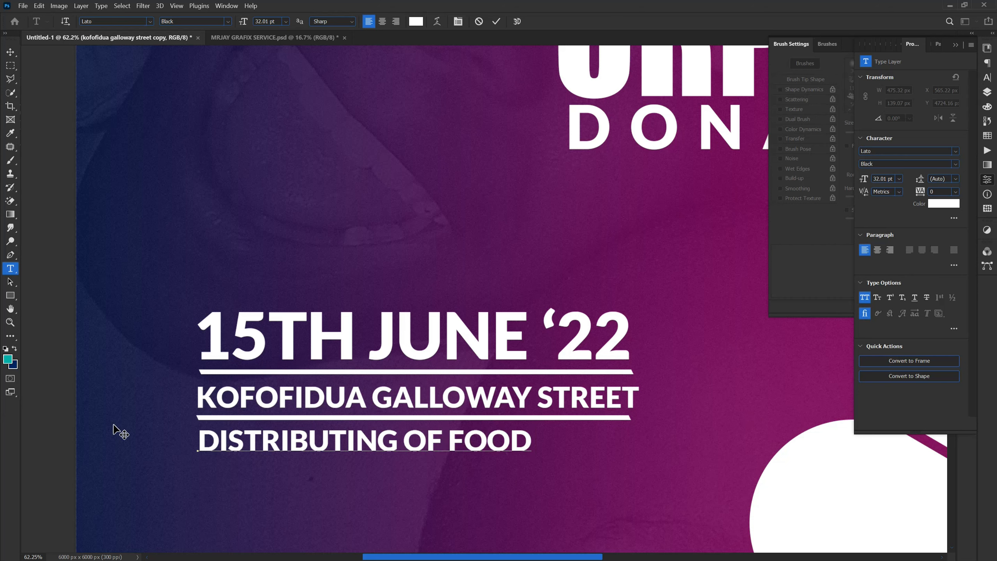
type(" AT")
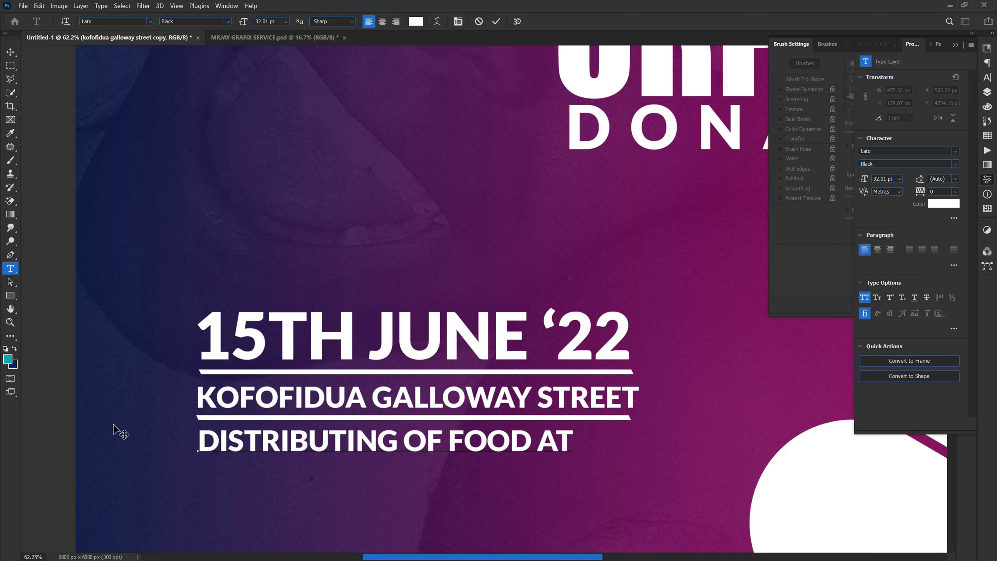
type(" 5PM")
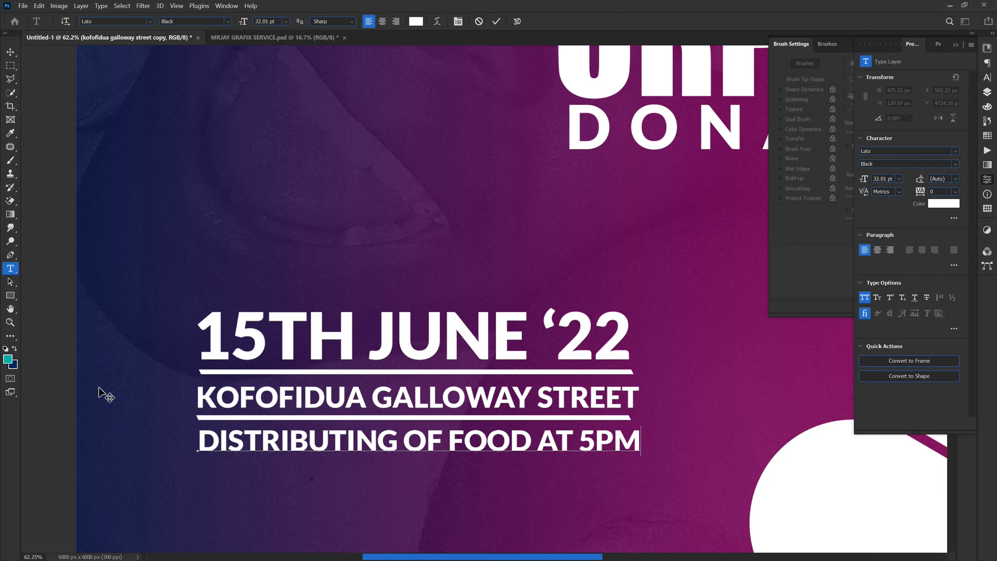
left_click(41, 413)
key("v")
left_click_drag(263, 446, 261, 441)
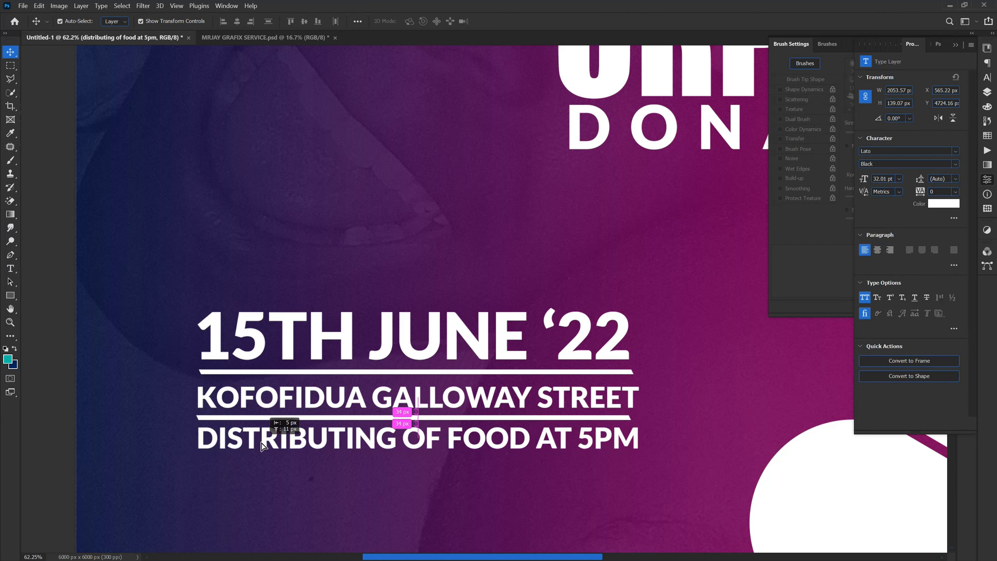
Step: Set the font style of the food distribution text to Bold and nudge it up slightly towards the lower line
left_click(985, 94)
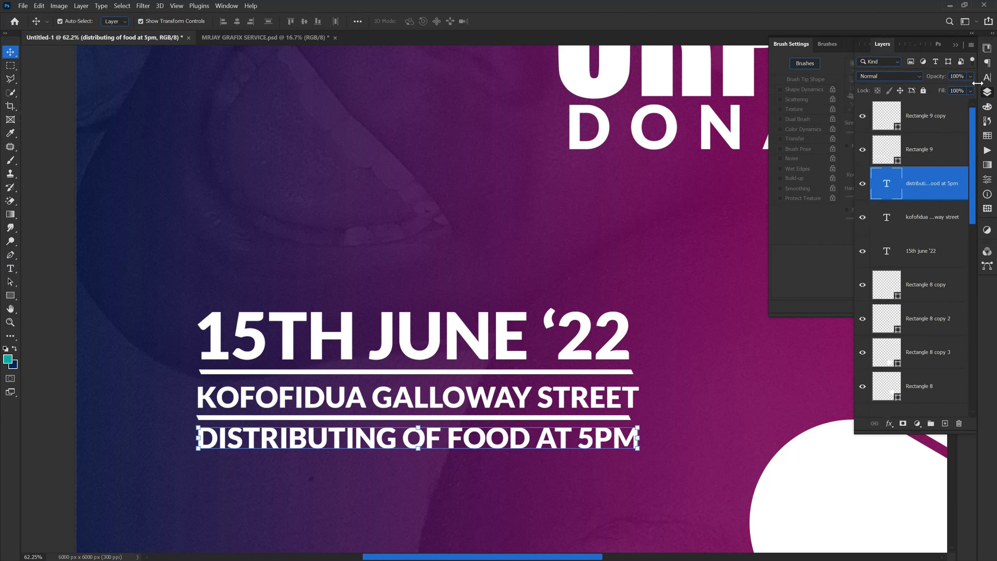
left_click(987, 78)
left_click(968, 66)
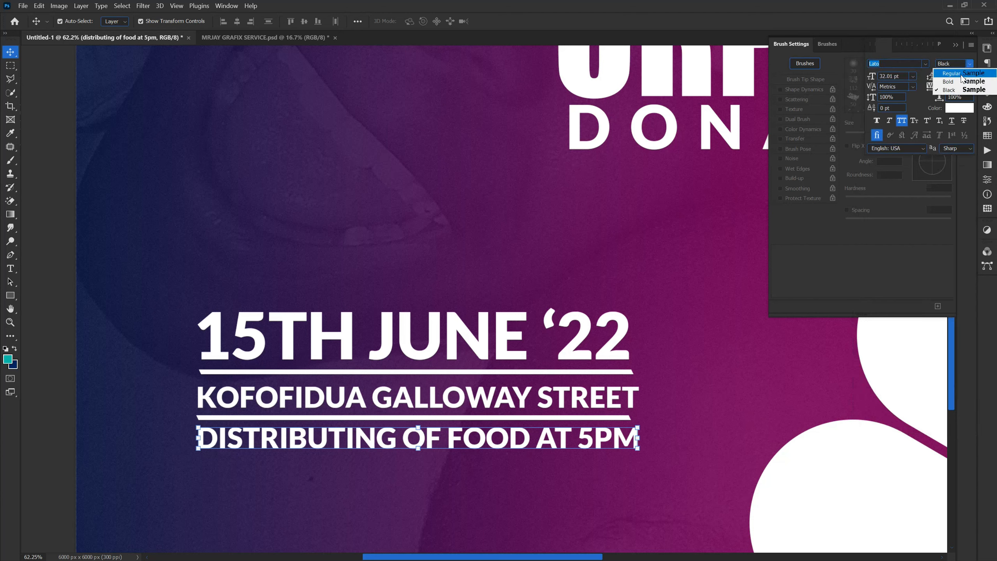
left_click(950, 83)
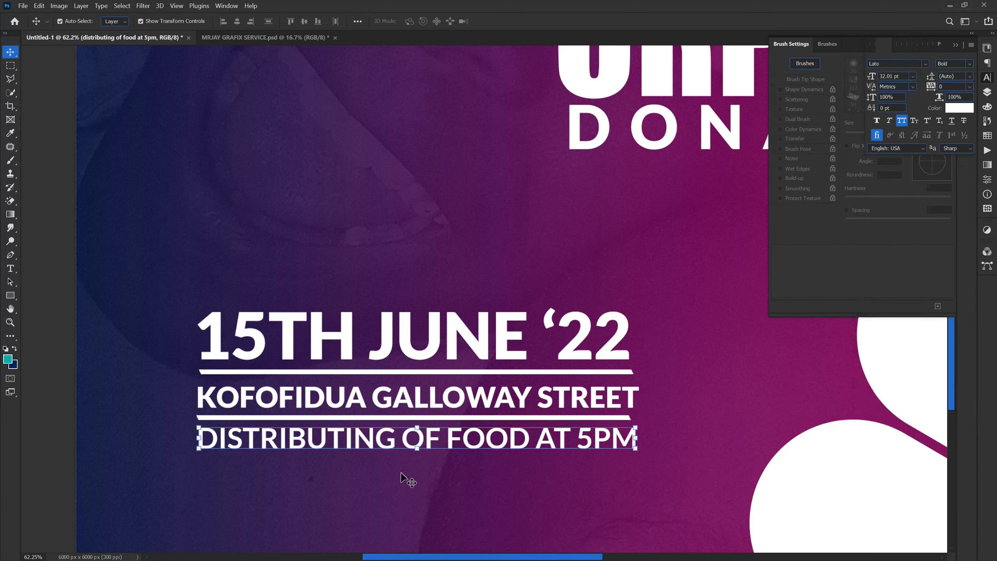
key("Up")
key("Up")
key("Up")
key("Up")
key("Up")
left_click(378, 500)
Step: Select the whole date, address and activity block with its lines and move it down nearer the poster's bottom edge
scroll(362, 490, "down", 3)
scroll(256, 475, "down", 3)
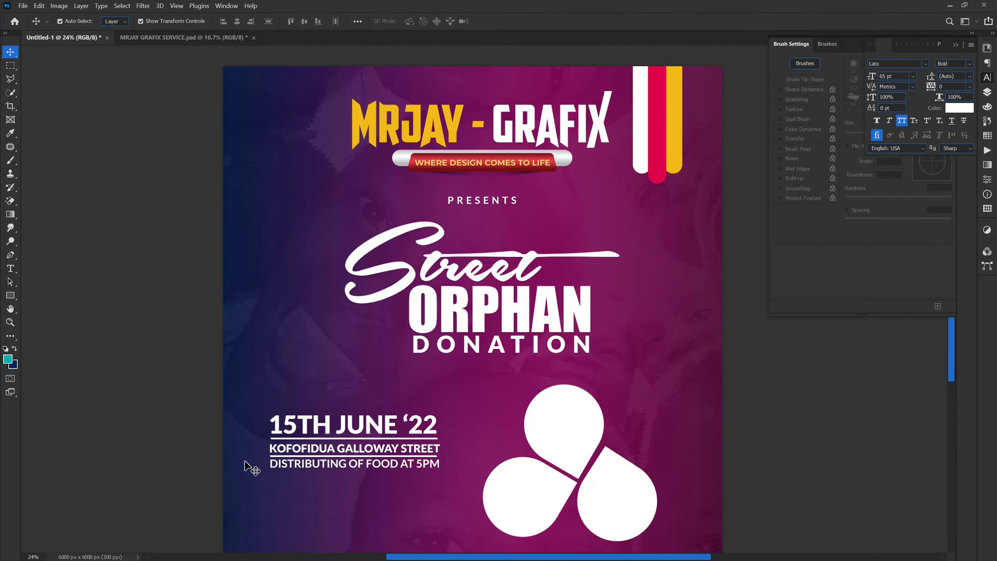
left_click(343, 463)
left_click_drag(334, 437, 331, 470)
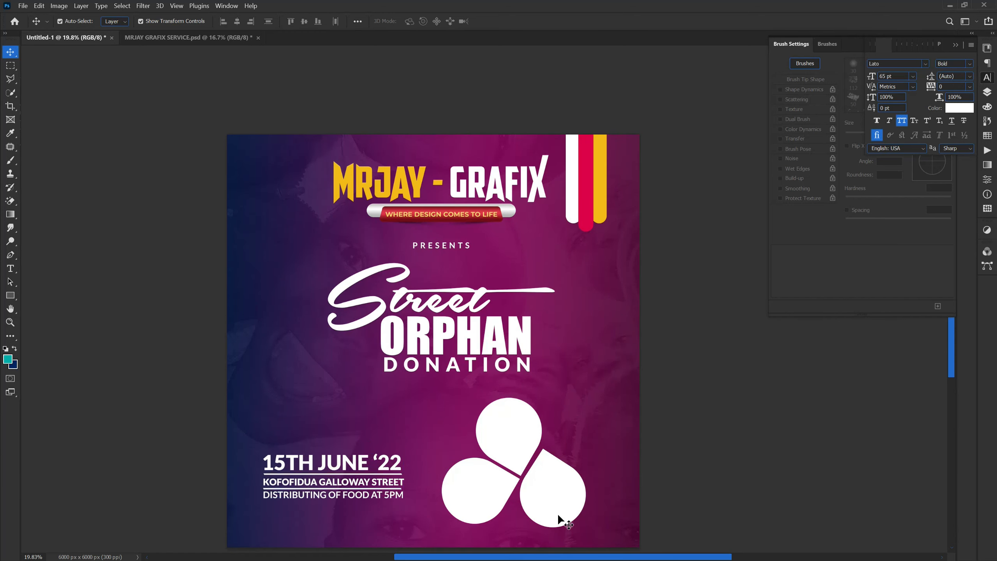
Step: Select the "Street ORPHAN DONATION" title elements together and scale them up slightly around their centre
left_click(326, 293)
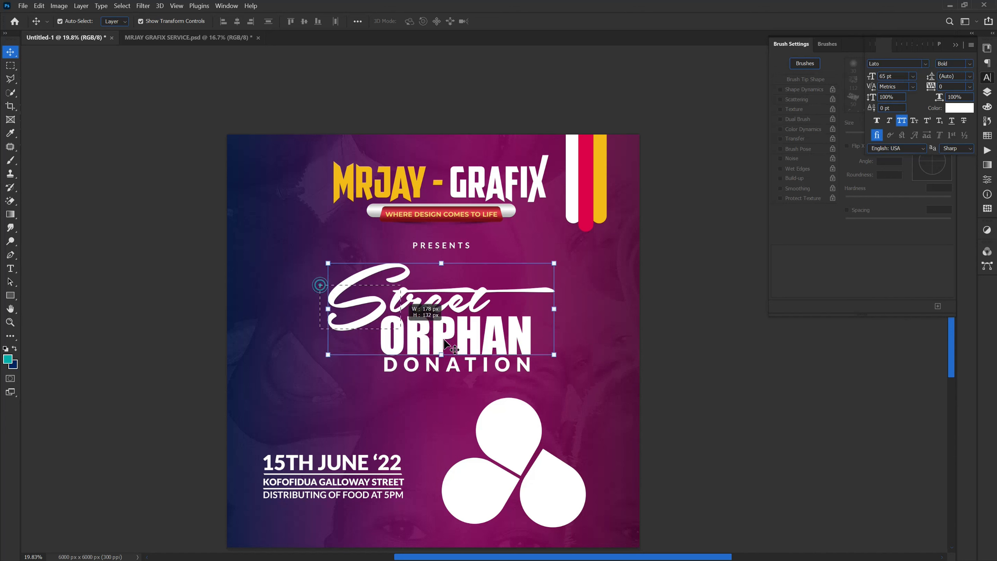
left_click(437, 371)
left_click_drag(437, 371, 441, 383)
left_click(185, 311)
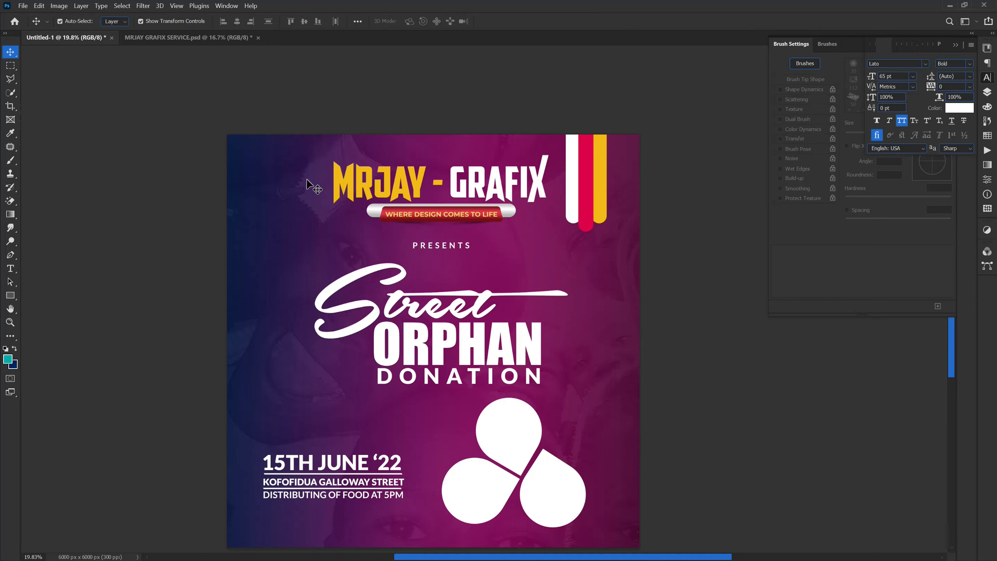
scroll(305, 172, "down", 3)
scroll(261, 320, "up", 2)
scroll(310, 346, "up", 1)
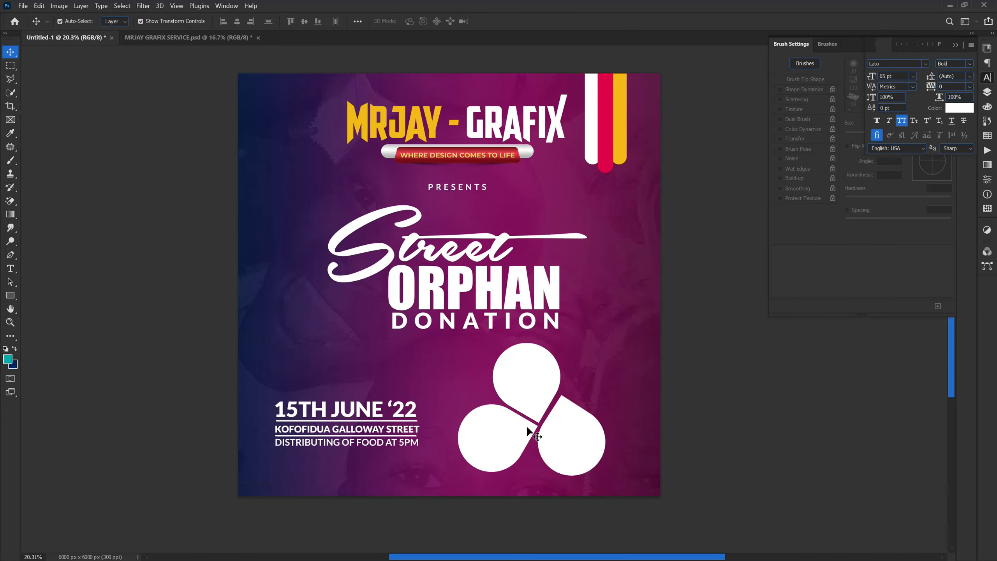
scroll(331, 473, "up", 3)
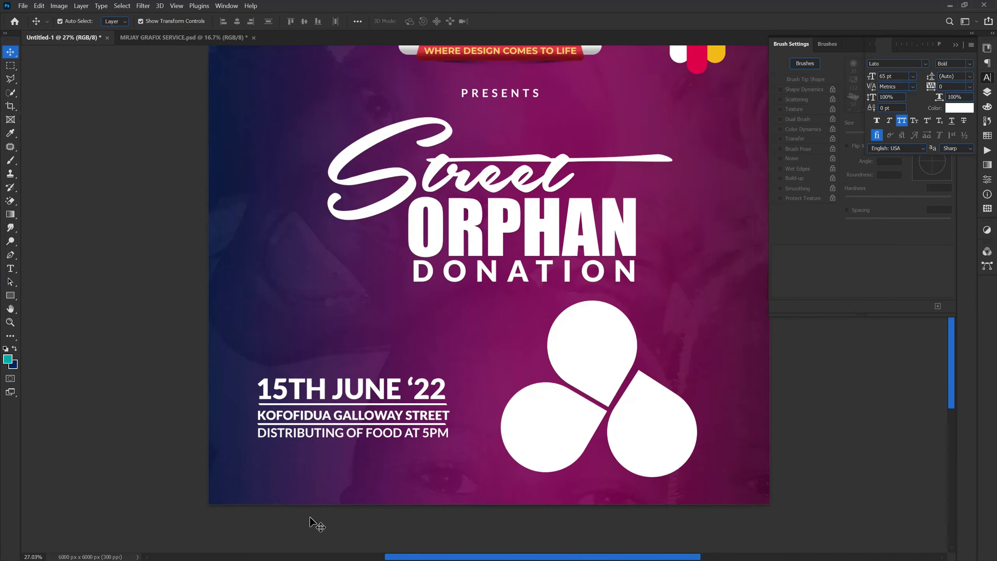
scroll(316, 522, "up", 2)
scroll(341, 420, "up", 2)
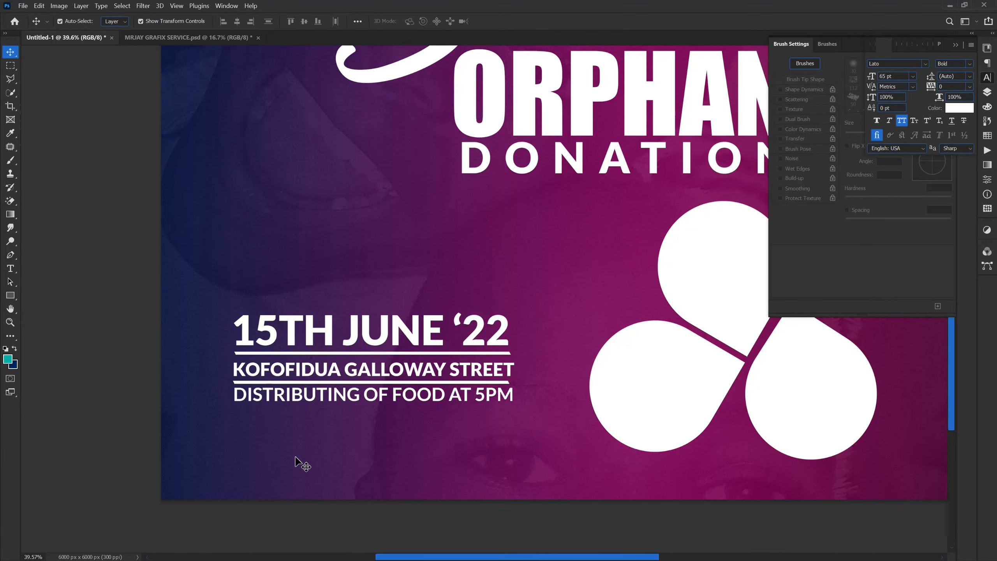
scroll(302, 464, "down", 6)
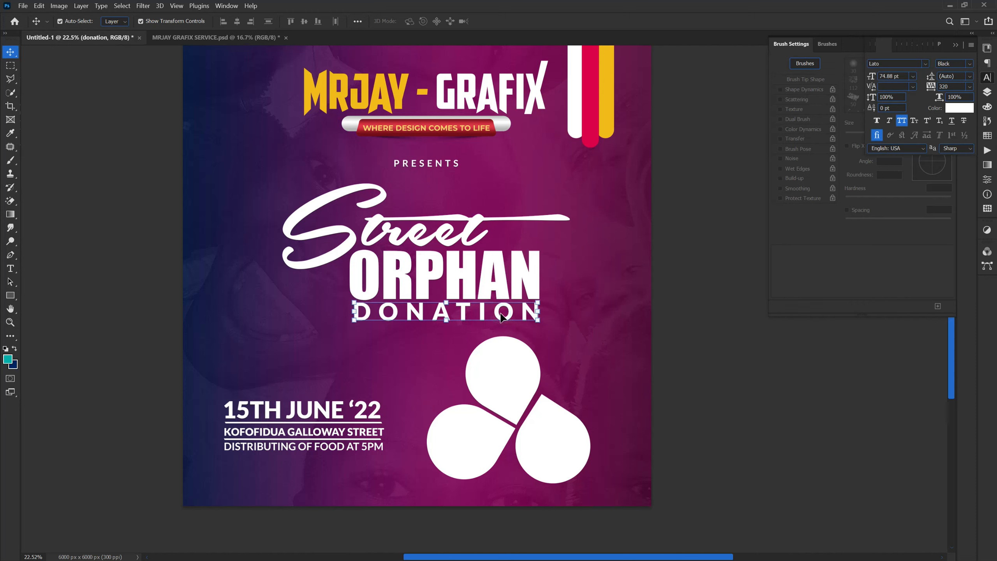
Step: Recolour the ORPHAN text with the yellow #f2ba0f sampled from the poster's yellow ribbon
left_click(480, 279)
left_click(959, 107)
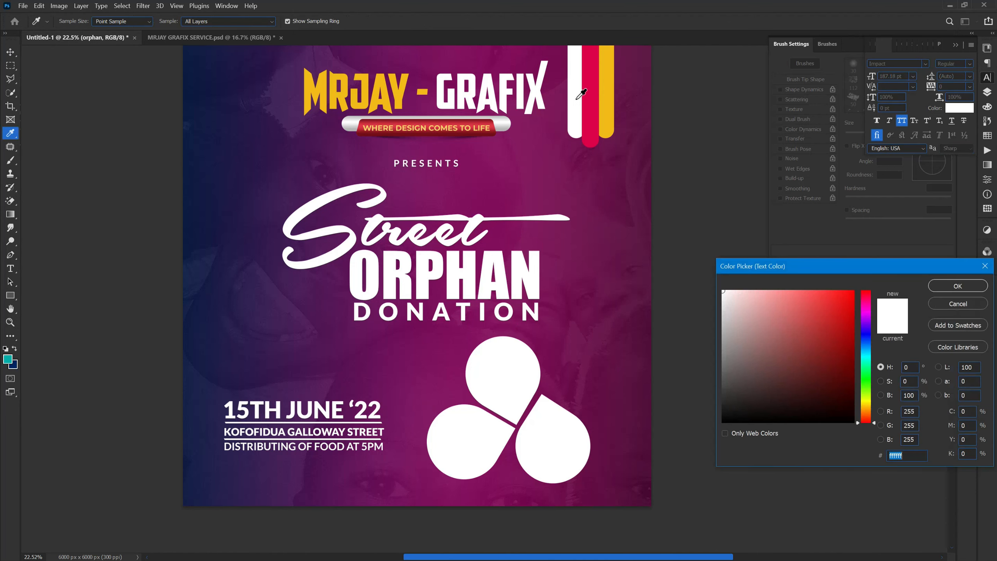
left_click(607, 86)
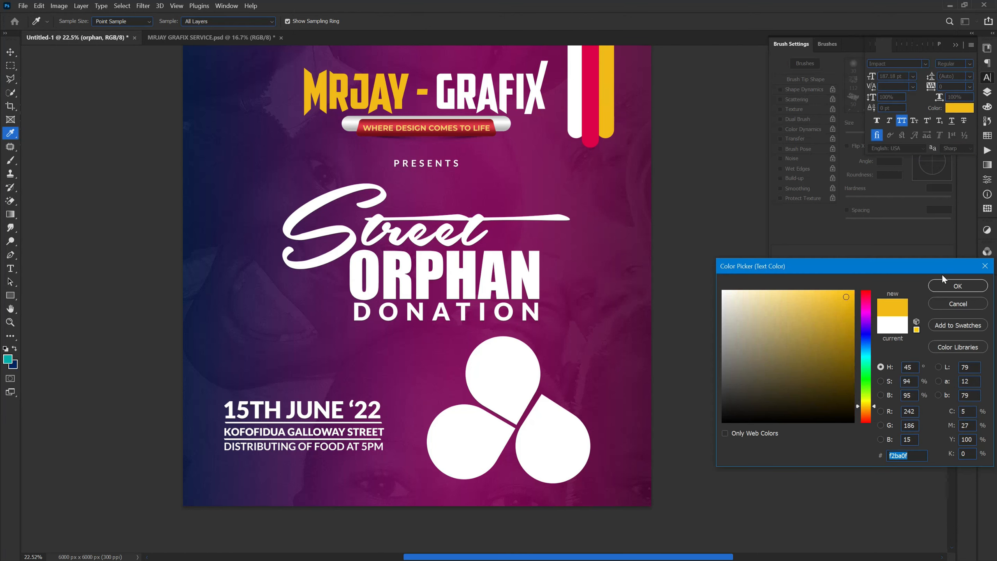
left_click(946, 289)
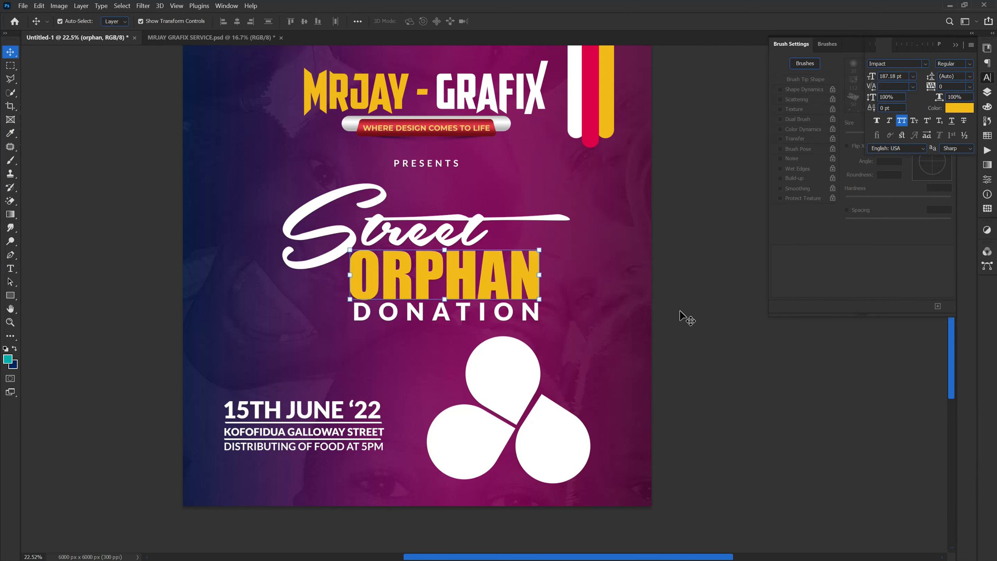
Step: Adjust the ORPHAN text colour to the lighter orange-yellow #ffbf35 and deselect the layer
left_click(417, 292)
left_click(957, 108)
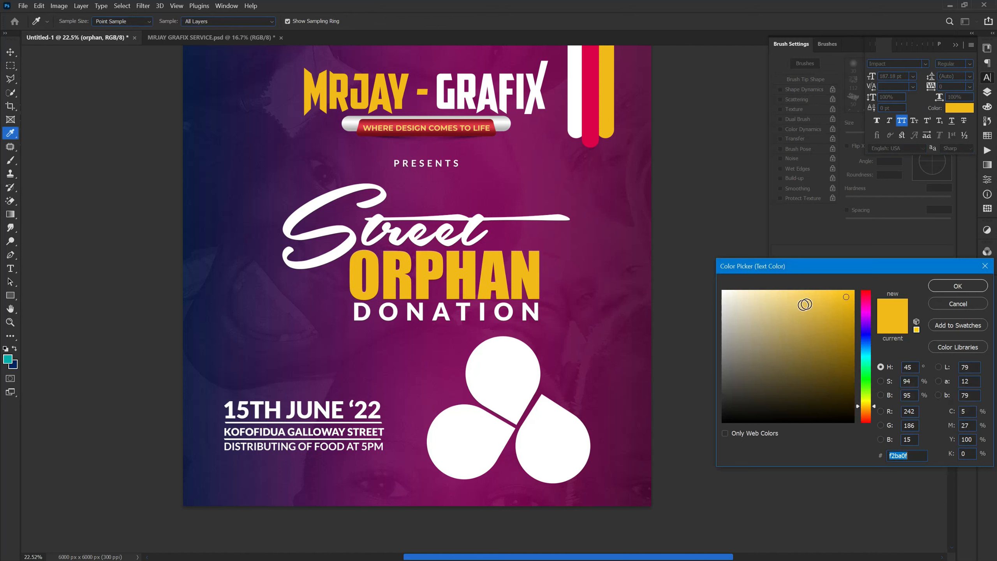
left_click_drag(864, 410, 867, 411)
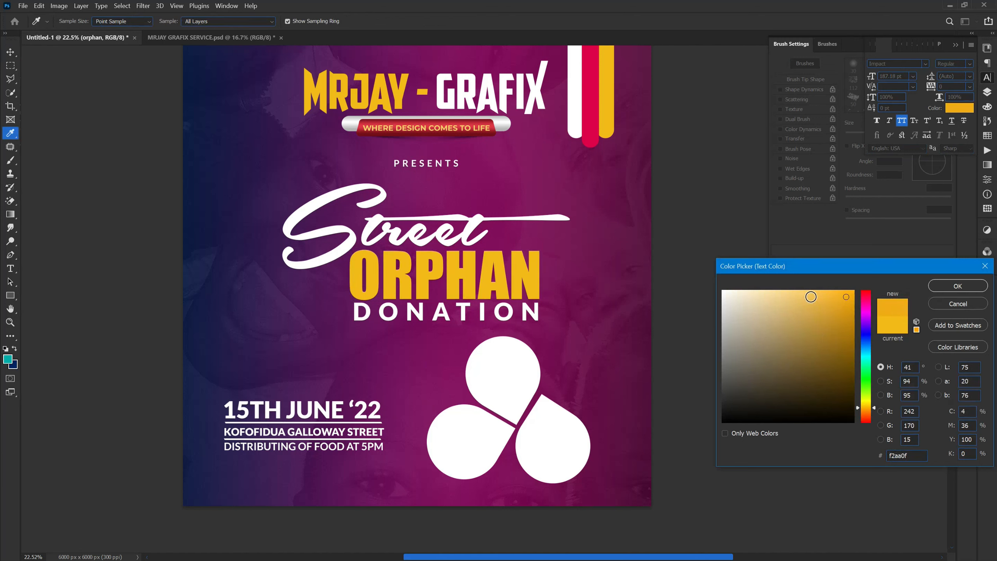
left_click_drag(827, 297, 827, 290)
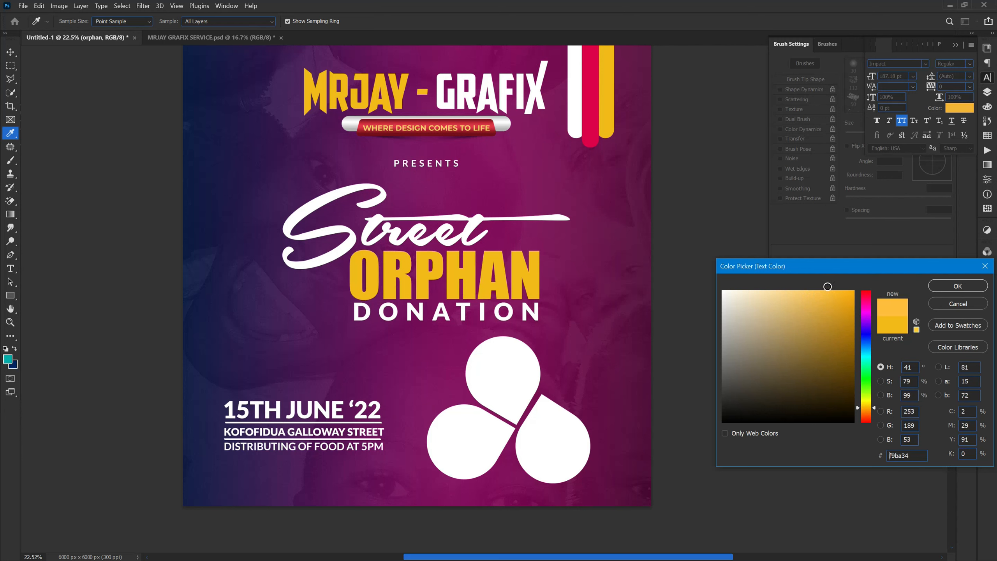
left_click(957, 286)
key("ctrl+Return")
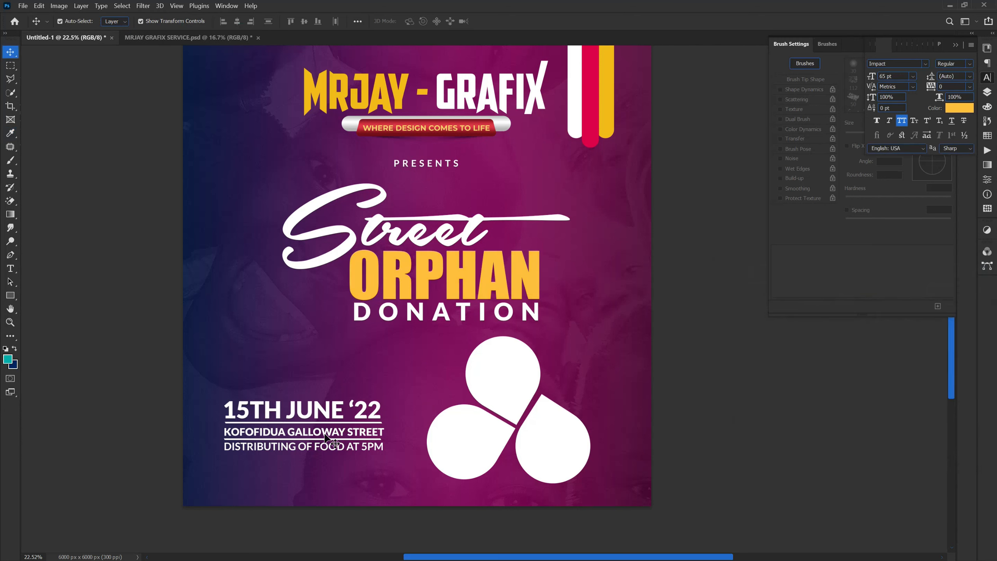
Step: Close the MRJAY GRAFIX SERVICE.psd document without saving its changes
left_click(509, 395)
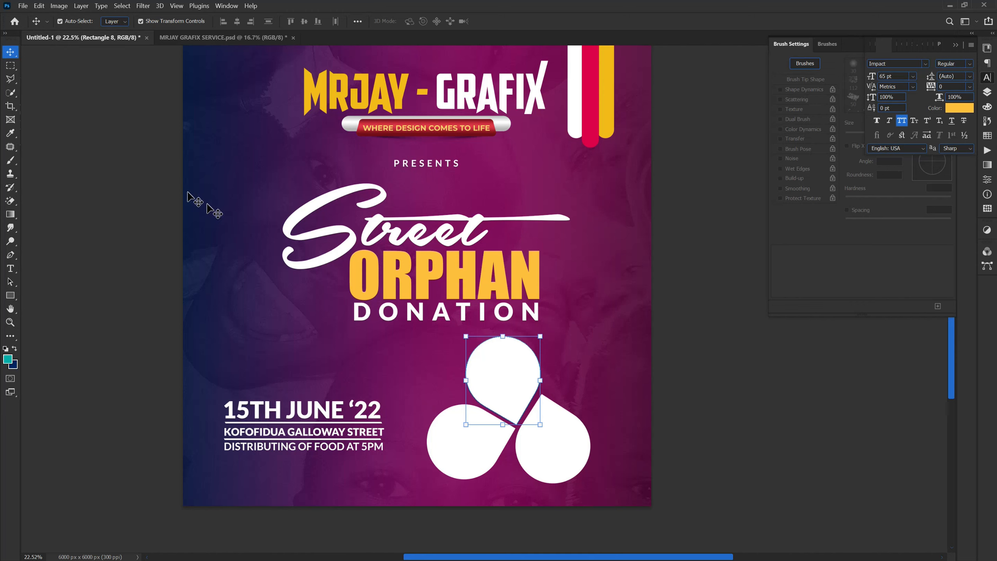
left_click(154, 61)
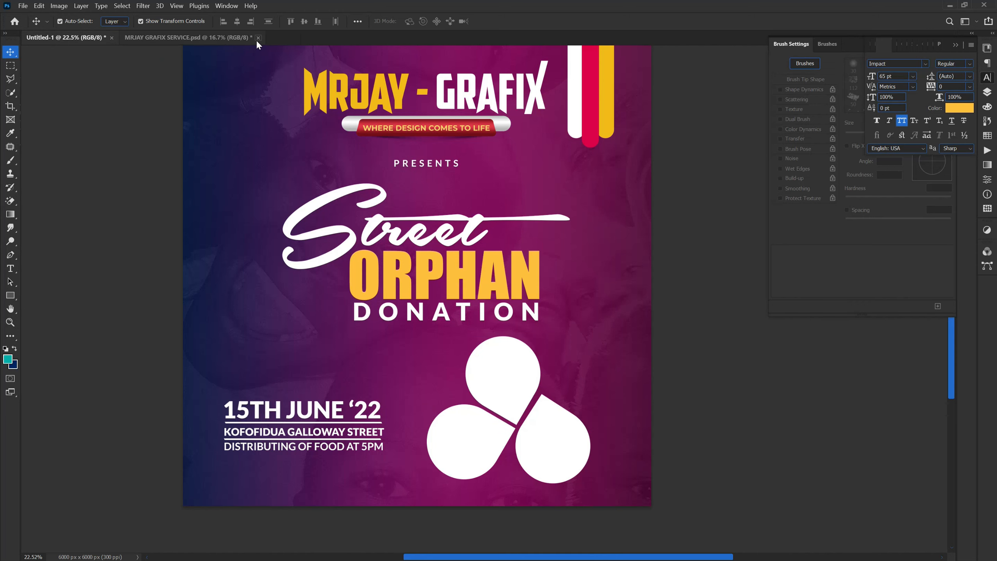
left_click(258, 37)
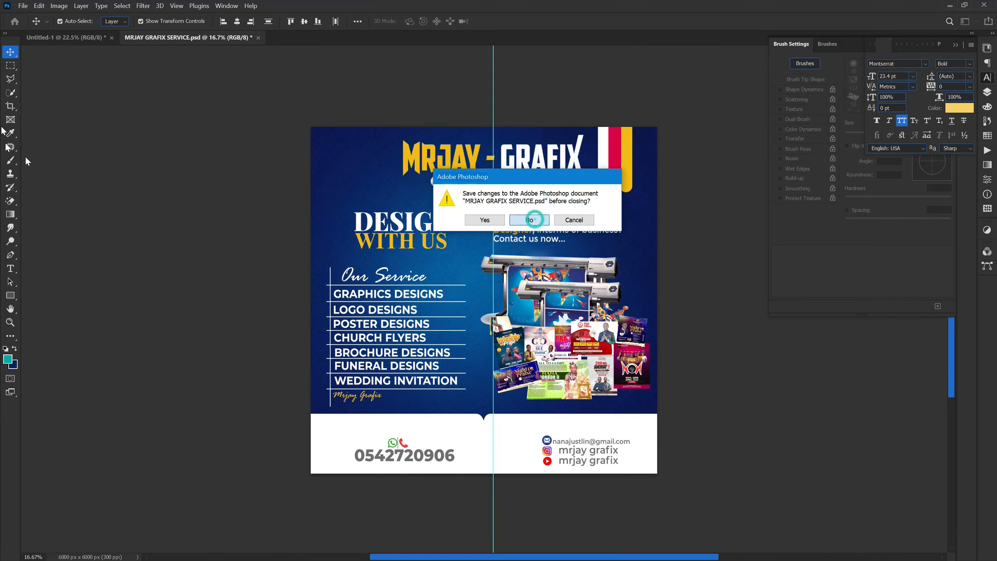
left_click(530, 219)
Step: Open child-in-ghana-praying.jpg and bring the photo into the poster directly above the lower-left teardrop's layer
left_click(23, 6)
left_click(39, 25)
double_click(340, 132)
scroll(461, 335, "up", 2)
left_click_drag(483, 272, 71, 38)
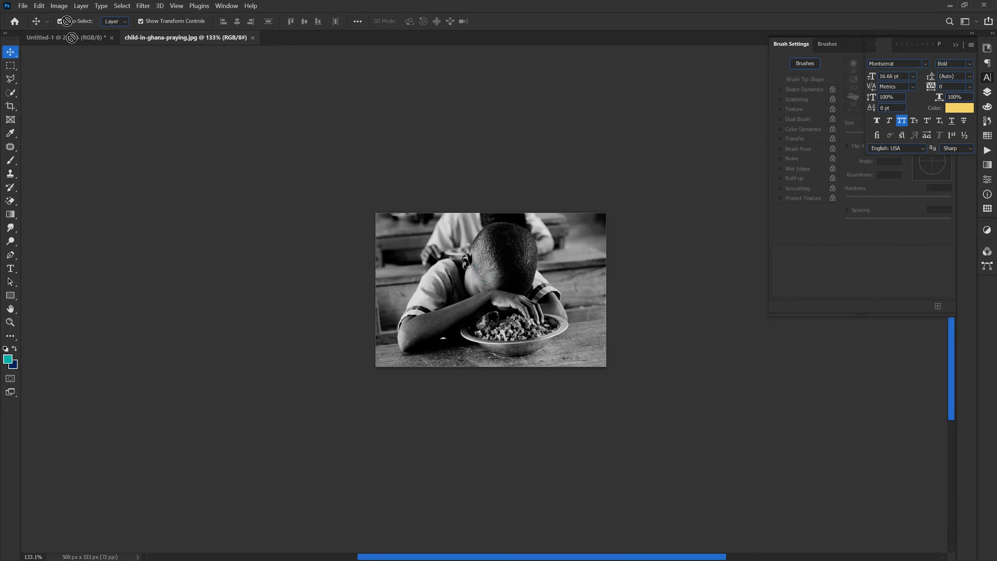
left_click_drag(305, 8, 451, 440)
left_click(208, 41)
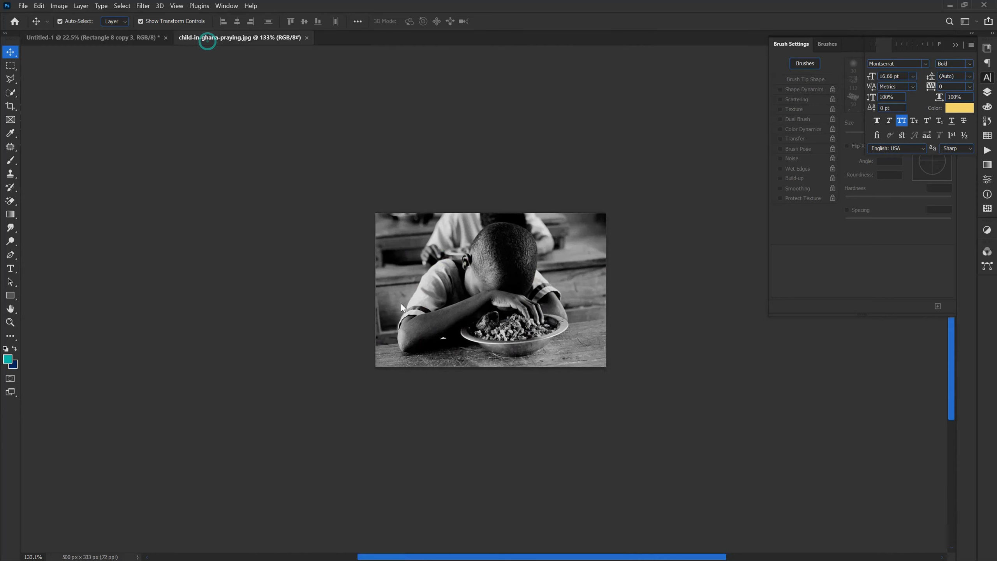
left_click(144, 41)
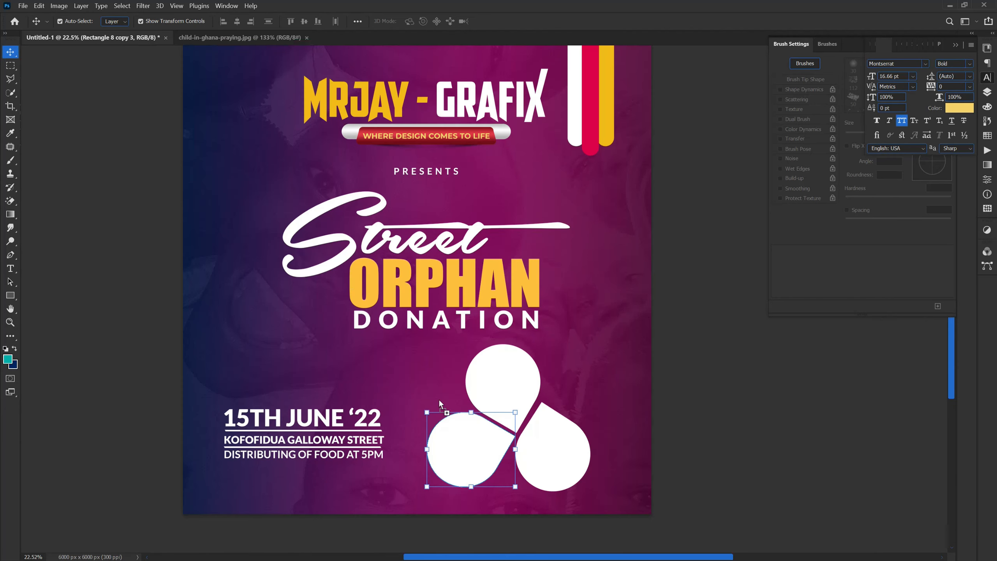
key("ctrl+v")
Step: Scale up the praying child photo proportionally until it covers the lower-left teardrop
key("ctrl+t")
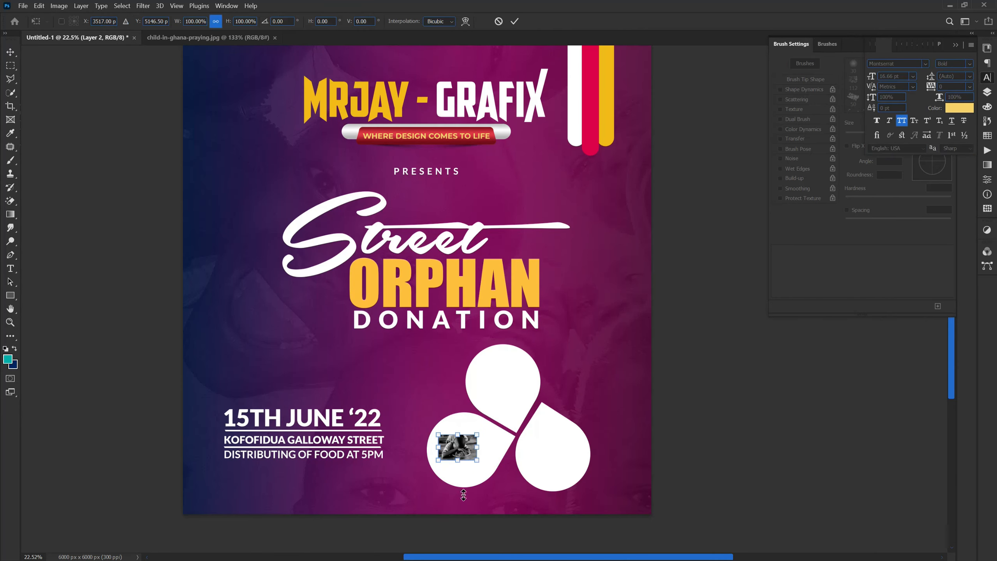
left_click_drag(457, 465, 464, 499)
left_click_drag(457, 434, 455, 413)
key("Return")
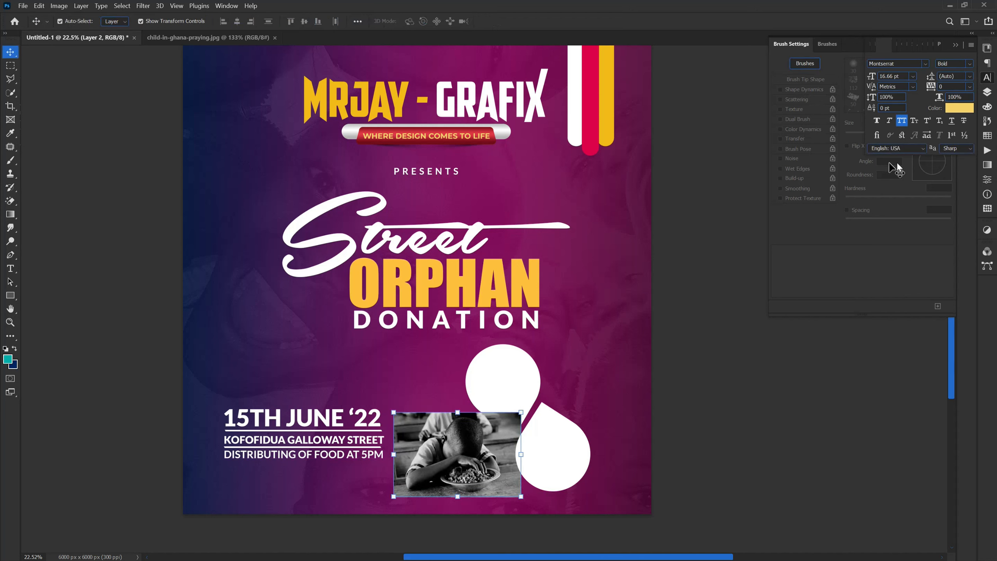
Step: Clip the praying child photo (Layer 2) to the Rectangle 8 copy 3 teardrop with a clipping mask
left_click(986, 93)
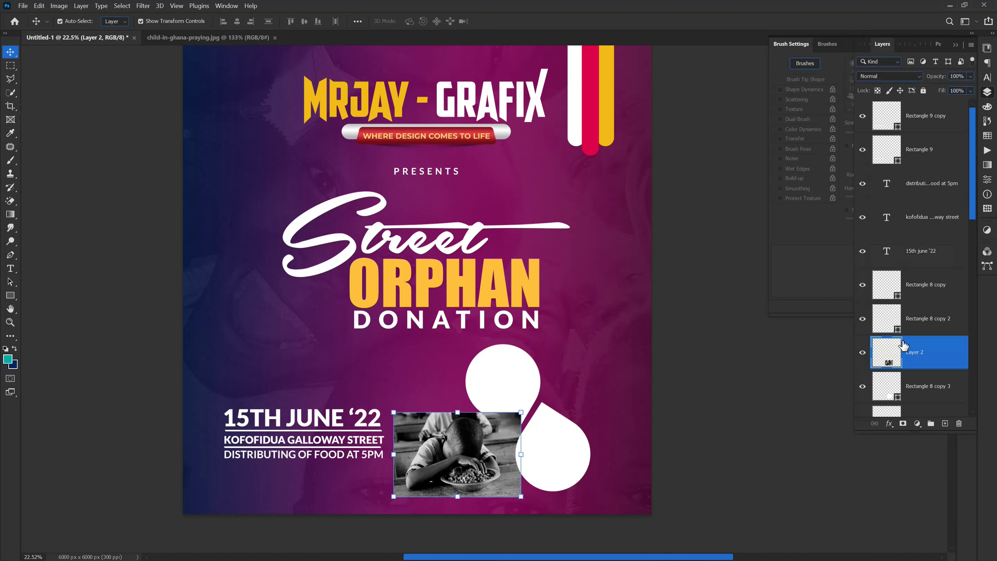
left_click(925, 385)
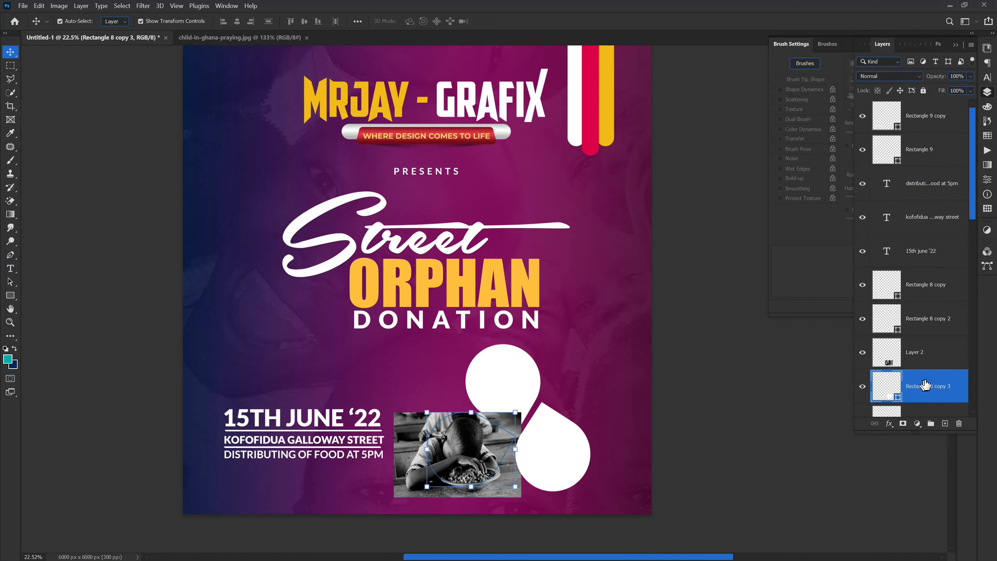
left_click(938, 352)
right_click(937, 352)
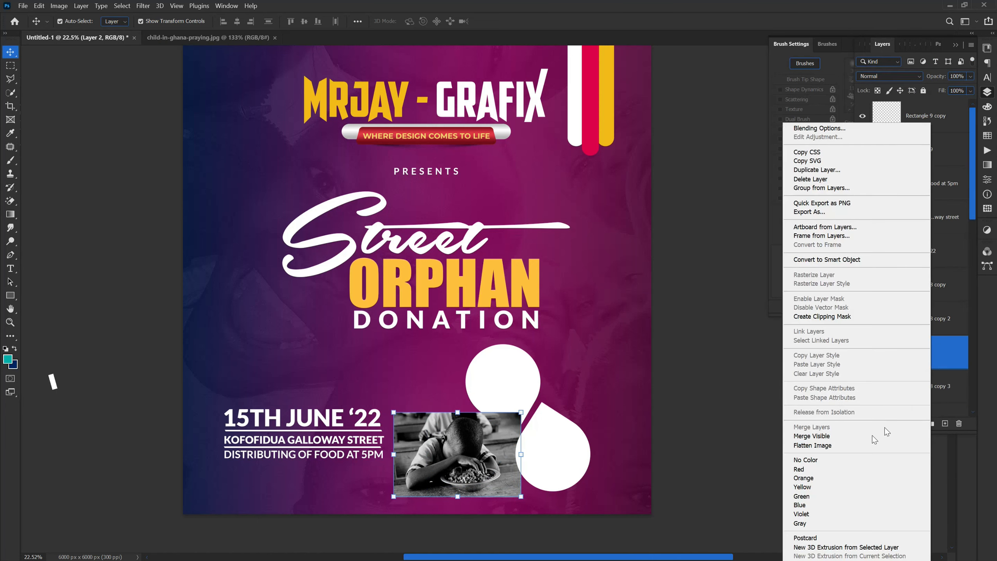
left_click(803, 318)
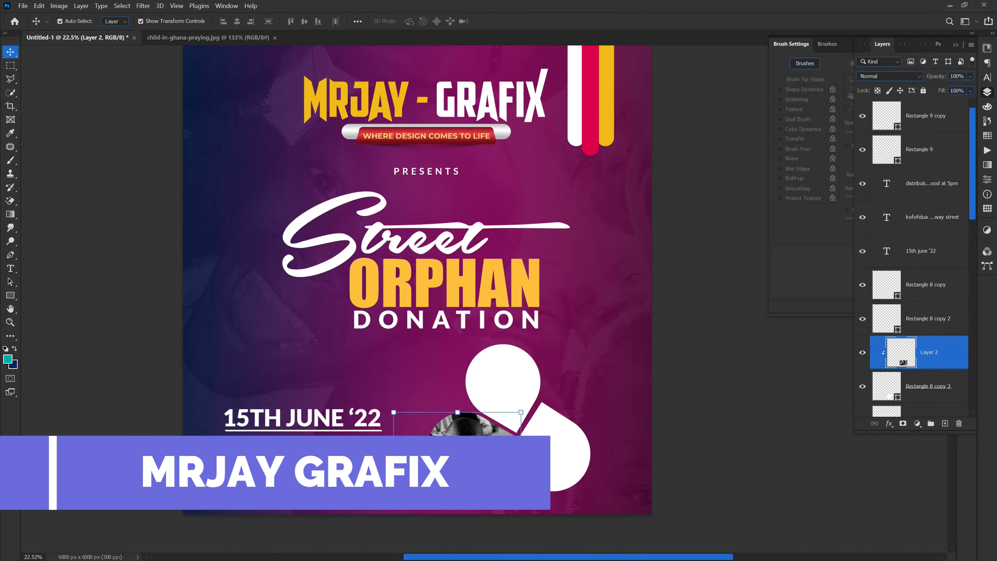
Step: Close child-in-ghana-praying.jpg and open the orphans.jpg photo of the four children from the ORPHAN folder
left_click(502, 390)
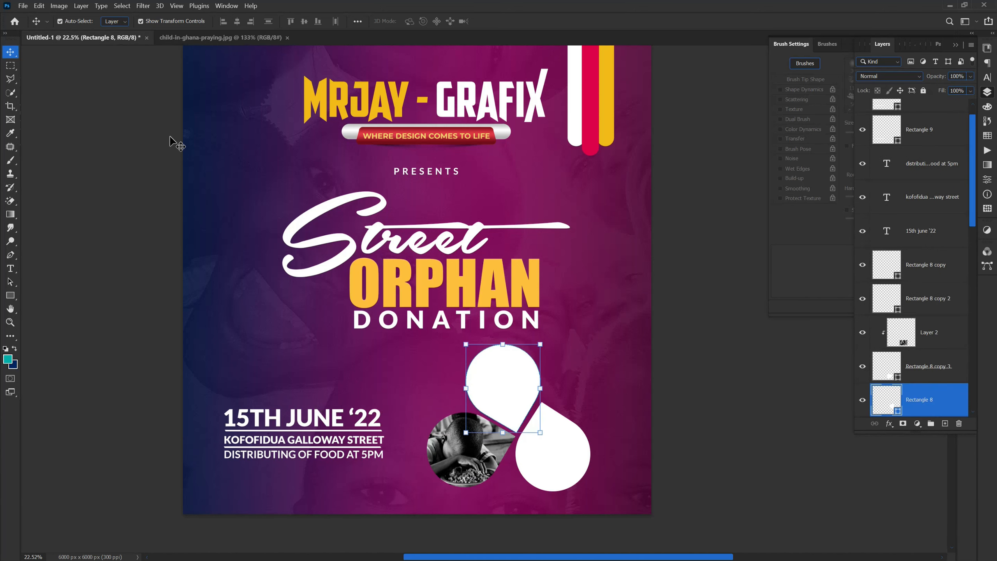
left_click(253, 39)
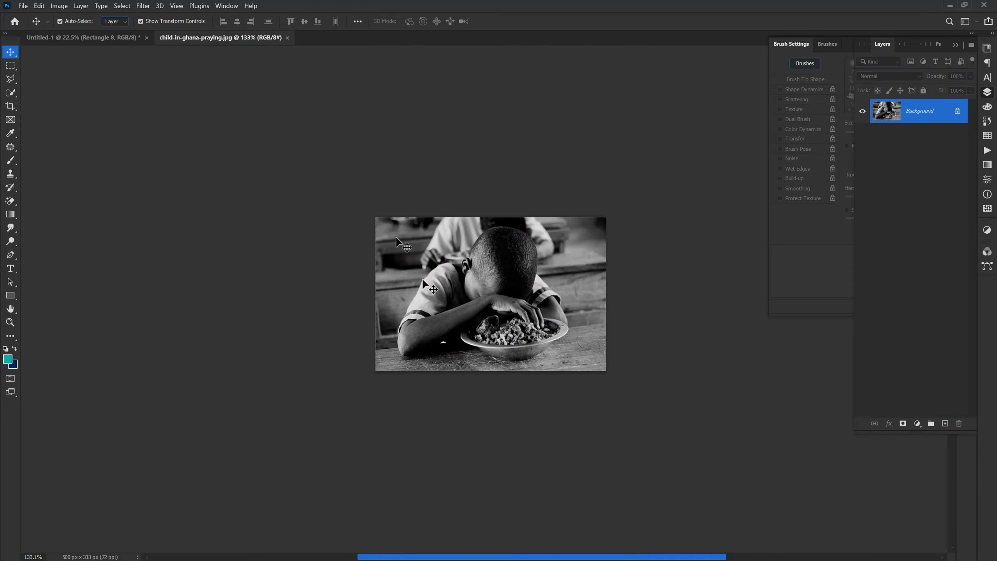
left_click(287, 37)
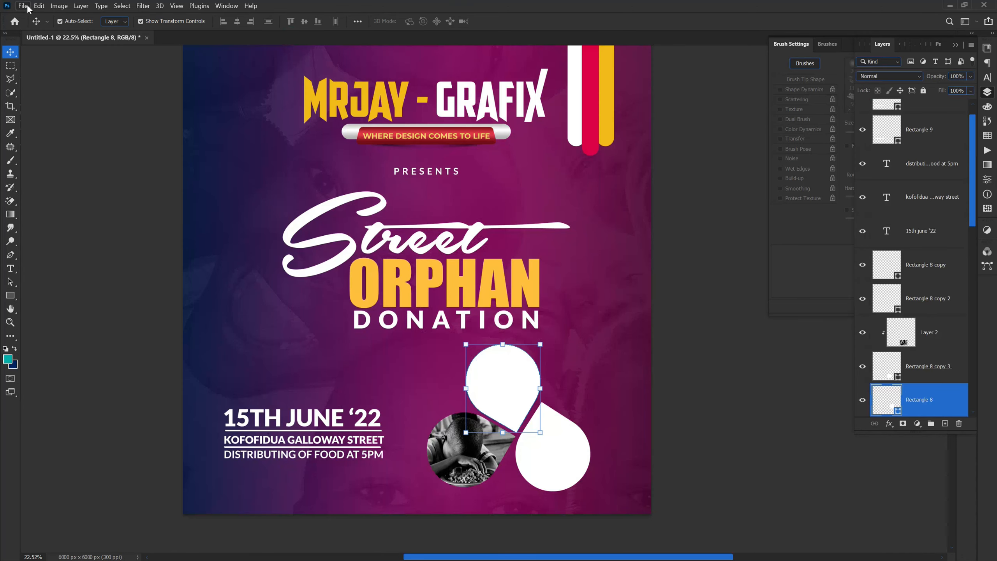
left_click(39, 6)
left_click(22, 6)
left_click(48, 26)
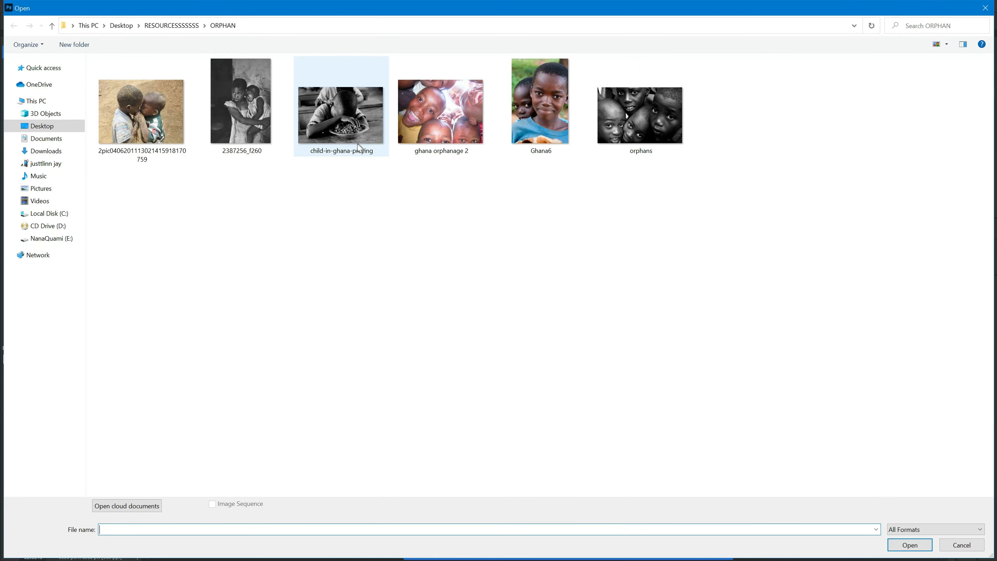
left_click(619, 131)
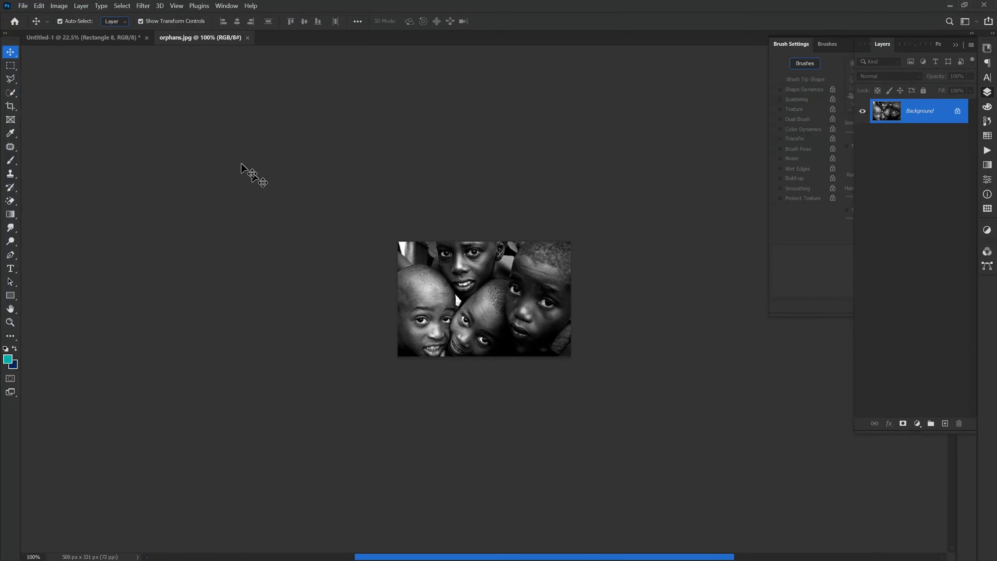
Step: Place the orphans.jpg photo above the lower-right teardrop, Rectangle 8 copy 2, and scale it to about 194%
left_click(68, 39)
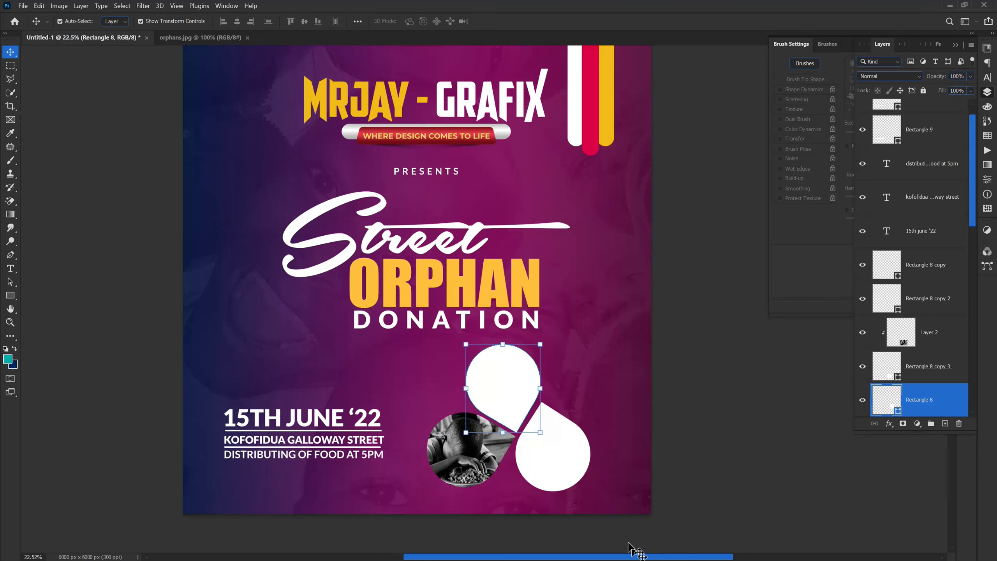
left_click(536, 466)
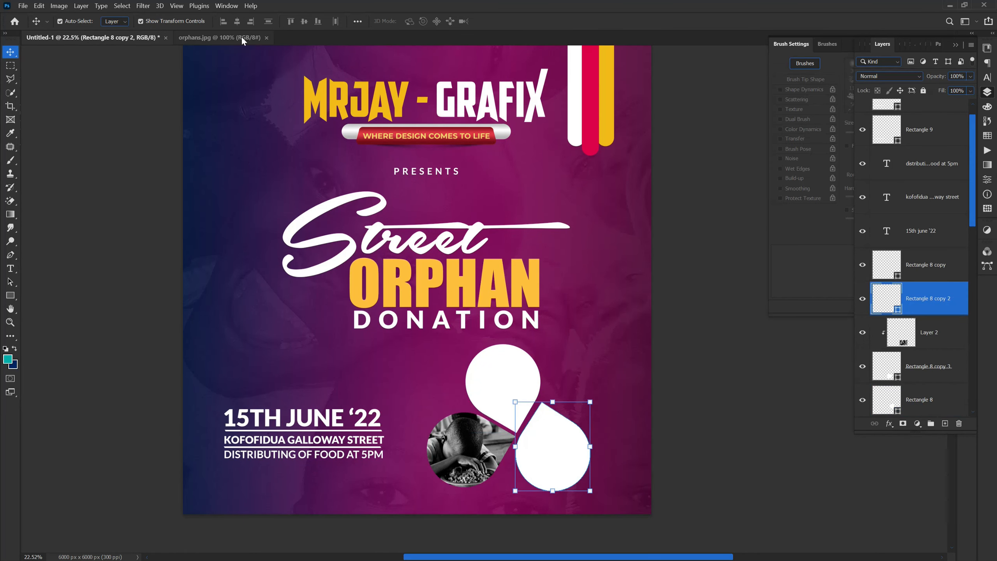
left_click(242, 39)
left_click_drag(416, 277, 506, 487)
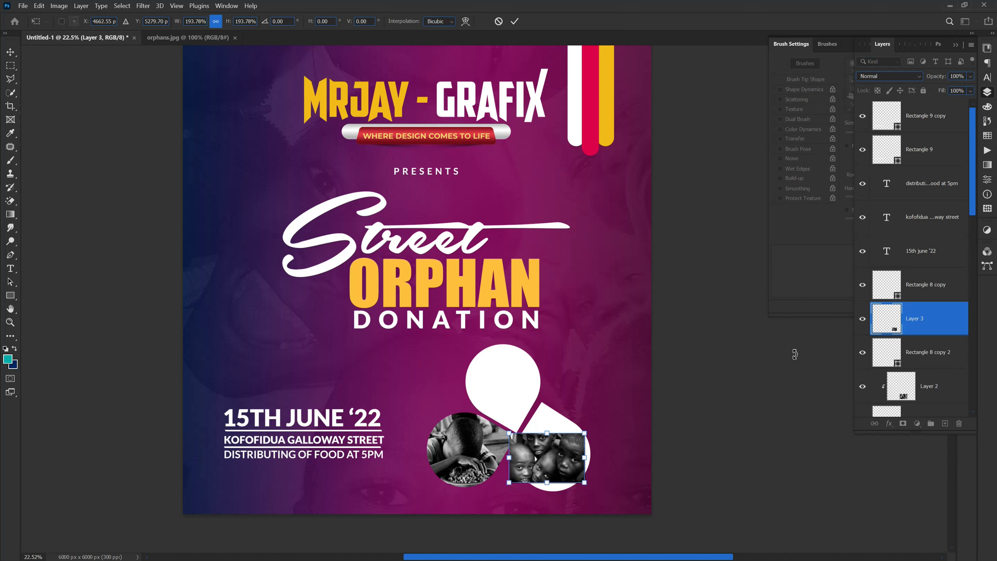
key("Return")
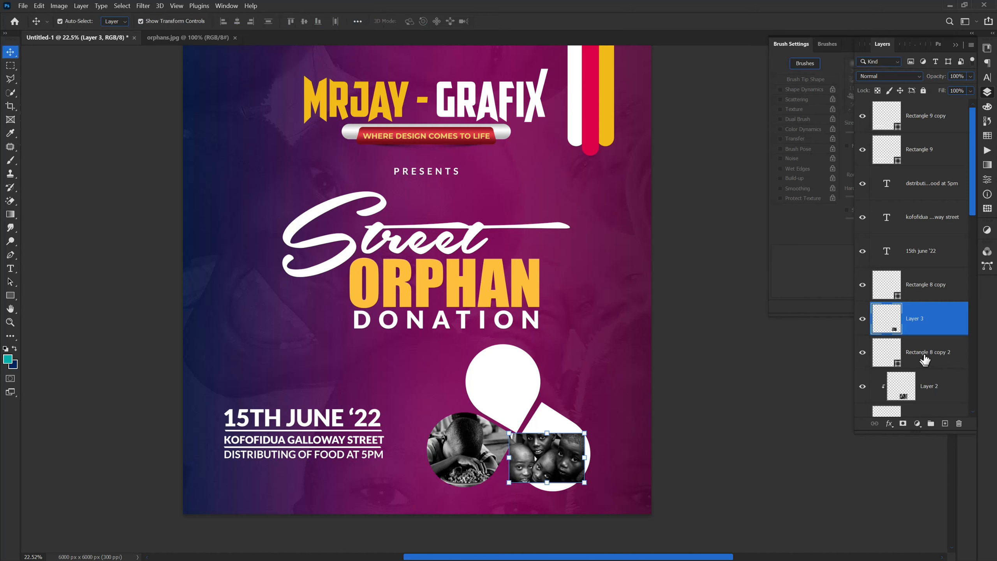
Step: Clip the four children photo (Layer 3) to the lower-right teardrop and enlarge it until it fills the frame
right_click(928, 331)
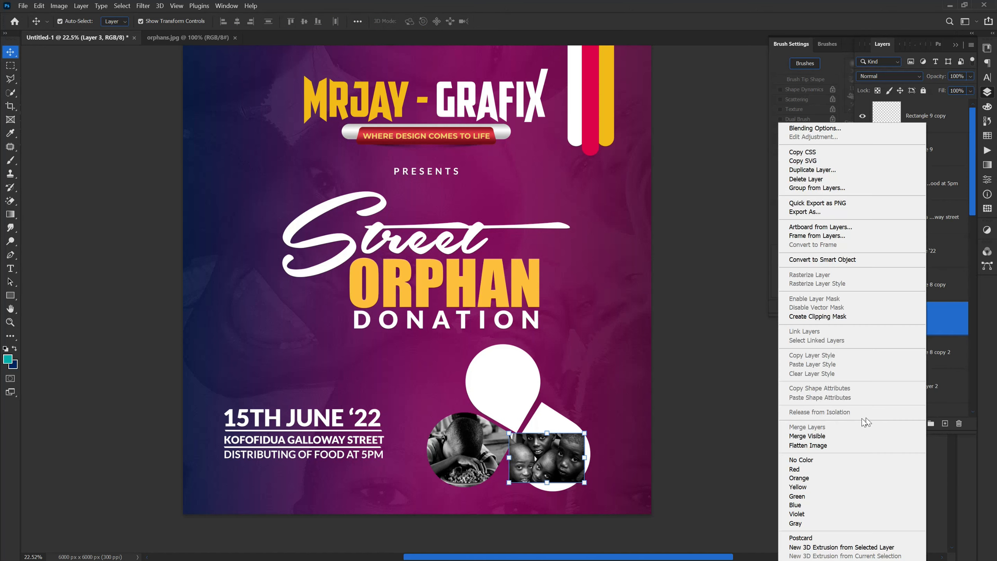
left_click(795, 316)
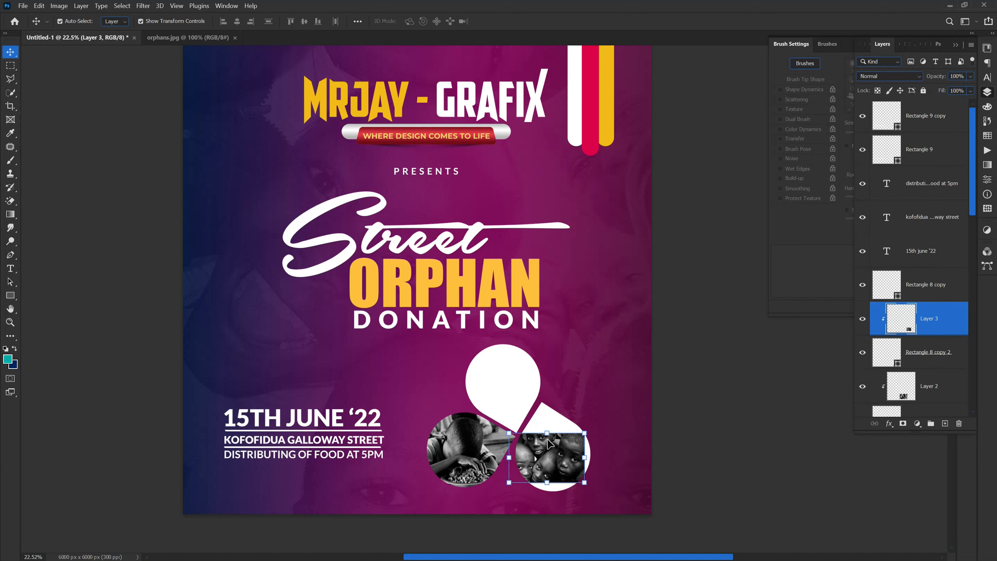
left_click_drag(585, 436, 623, 407)
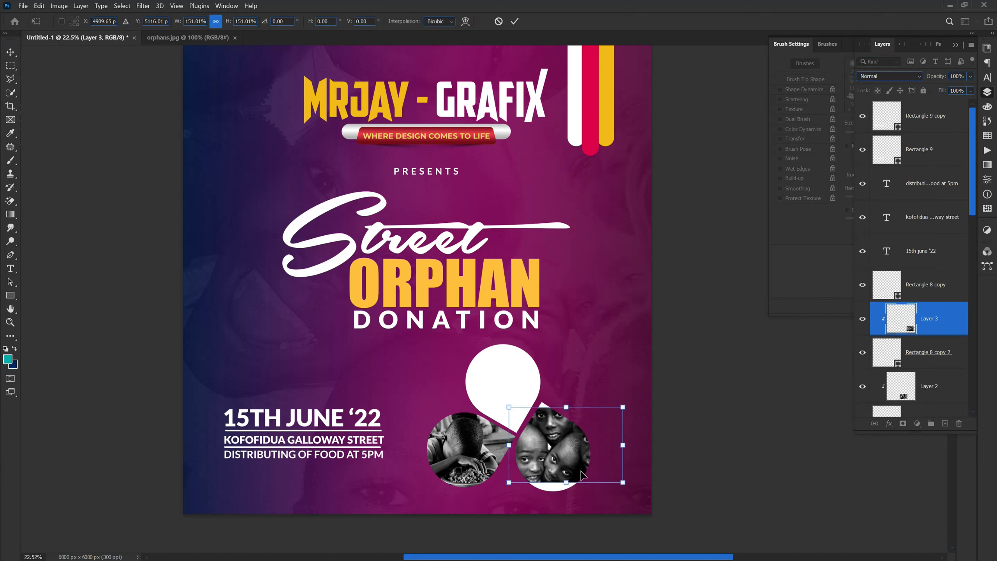
left_click_drag(569, 480, 566, 496)
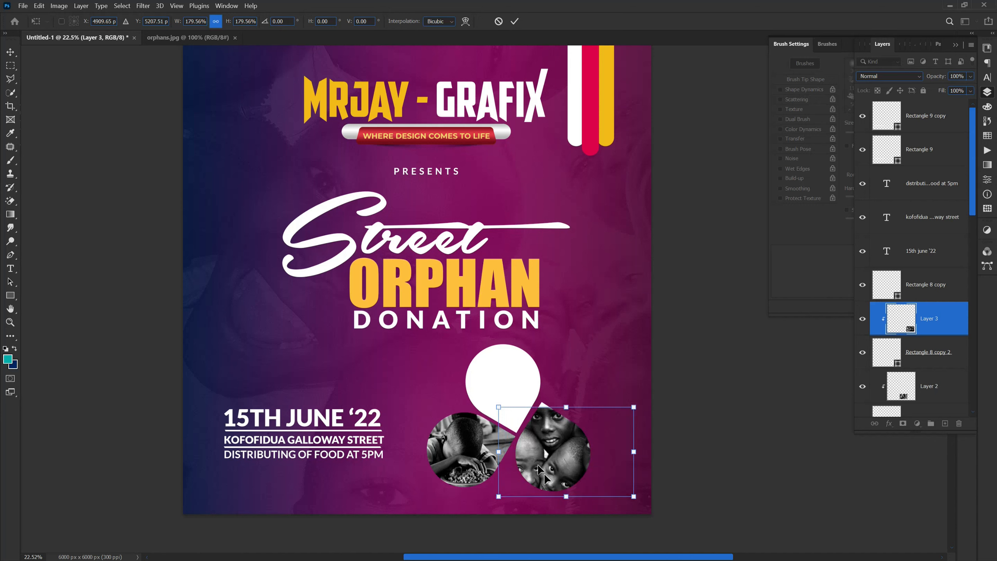
left_click_drag(495, 403, 491, 401)
key("Return")
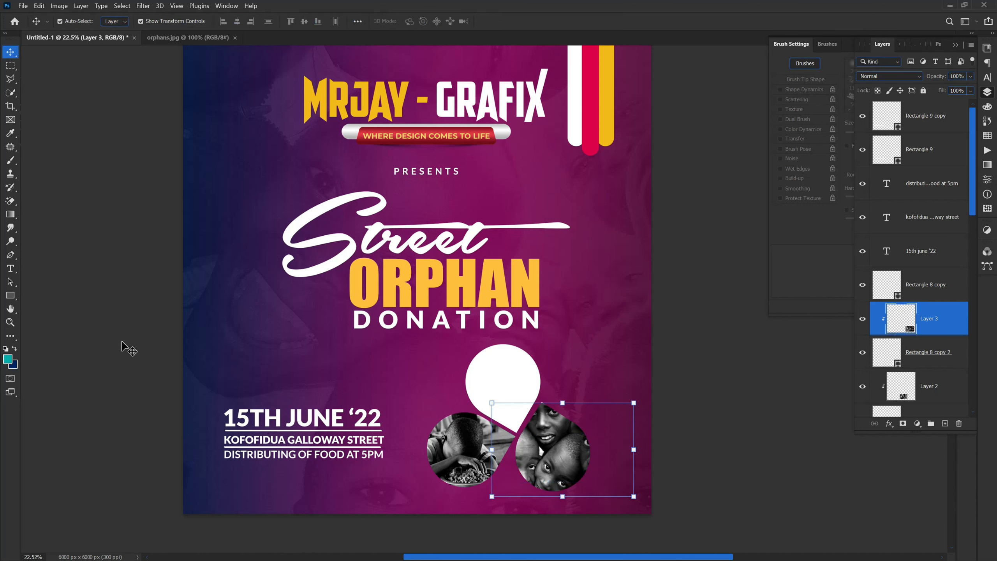
Step: Select the upper teardrop, close orphans.jpg and open the 2387256_f260.jpg photo
left_click(504, 376)
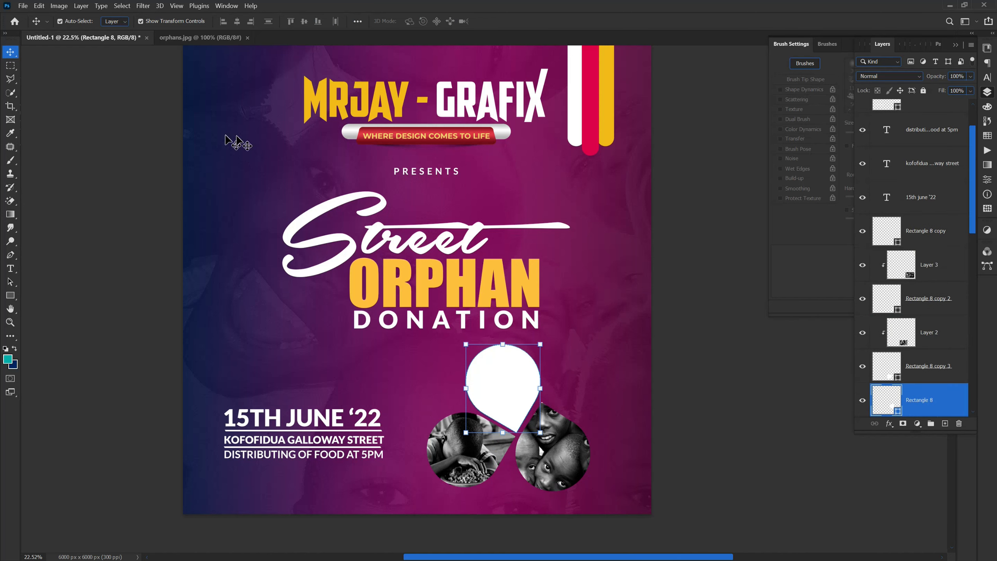
left_click(247, 38)
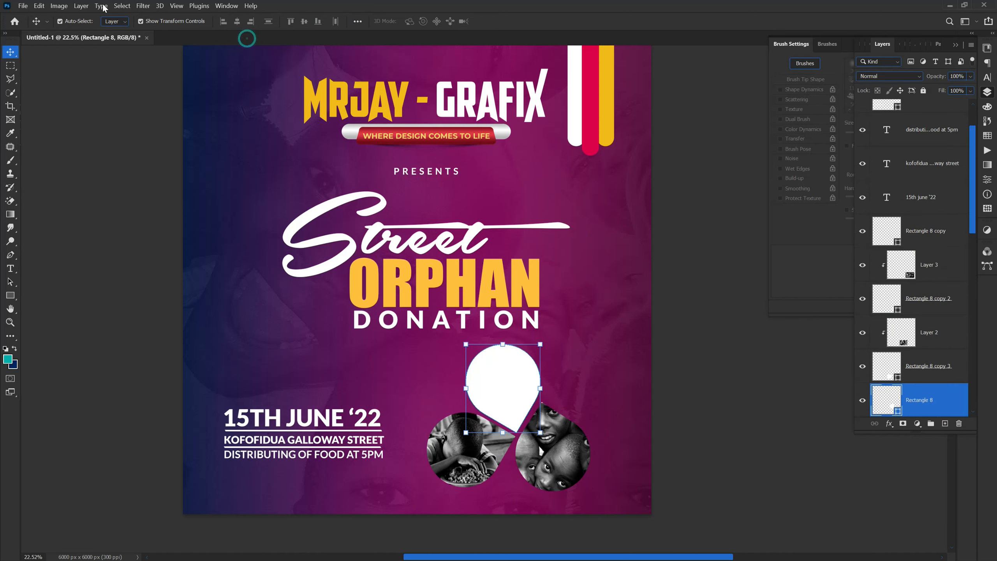
left_click(22, 6)
left_click(32, 26)
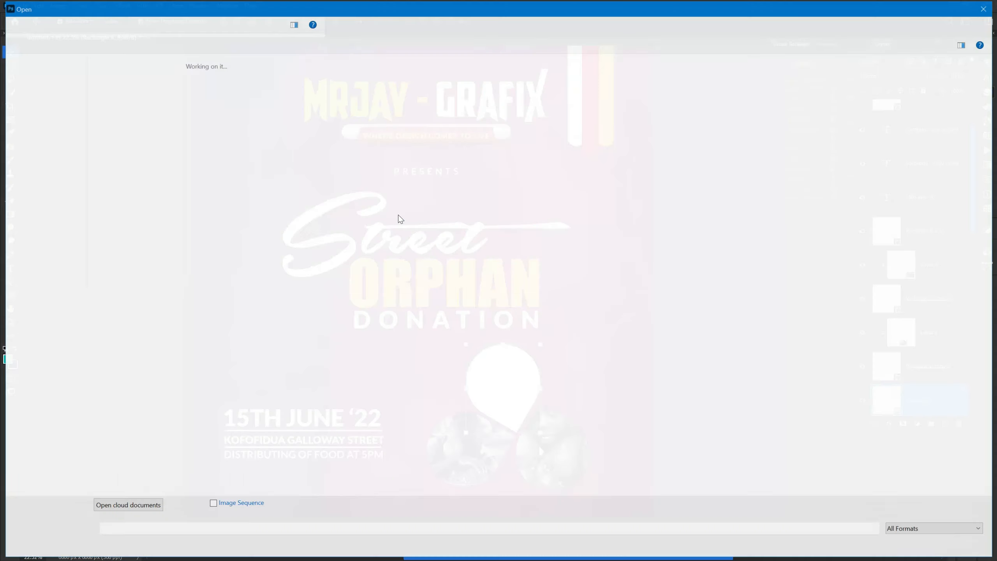
left_click(270, 133)
double_click(269, 134)
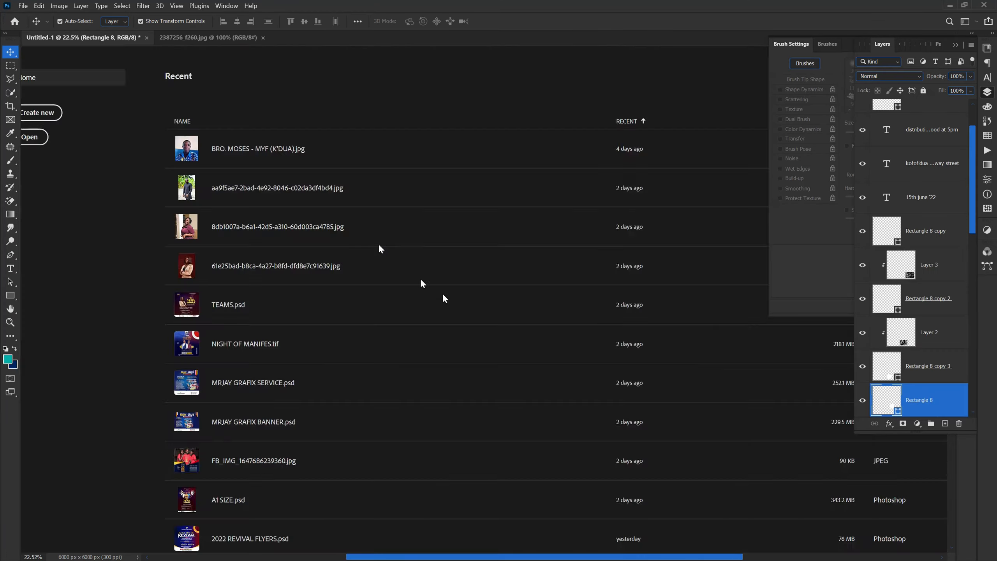
Step: Place the 2387256_f260.jpg photo above the upper teardrop, Rectangle 8, and clip it to that shape
left_click_drag(116, 45, 496, 392)
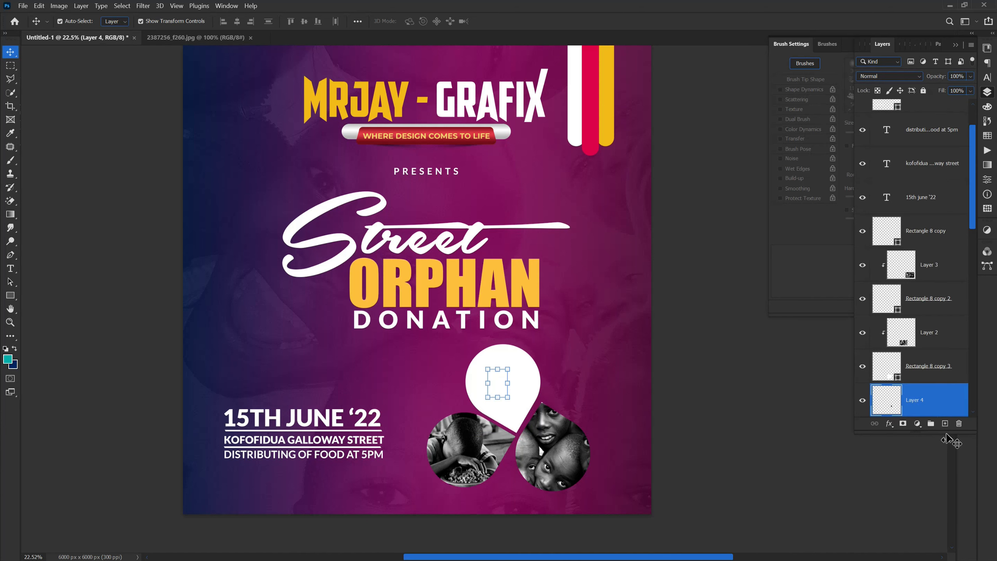
scroll(930, 373, "down", 2)
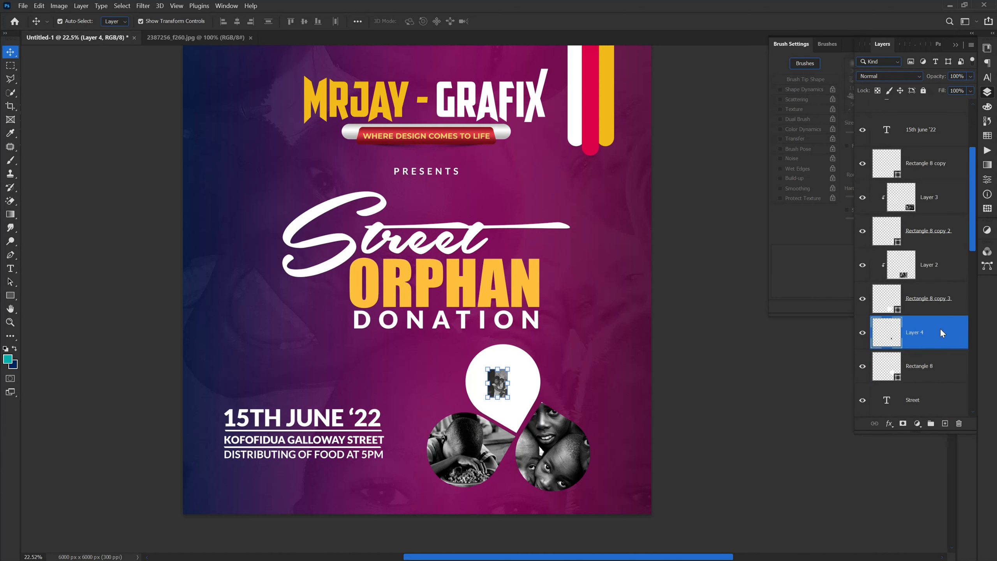
right_click(941, 333)
left_click(816, 317)
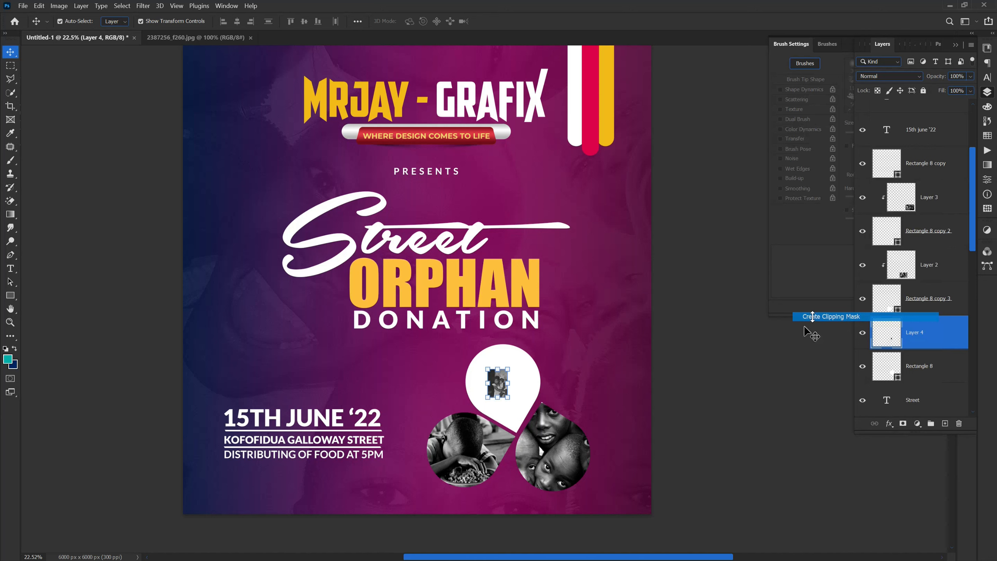
Step: Enlarge the clipped Layer 4 photo to about 430% and position it so it fills the upper teardrop
left_click_drag(501, 393, 559, 471)
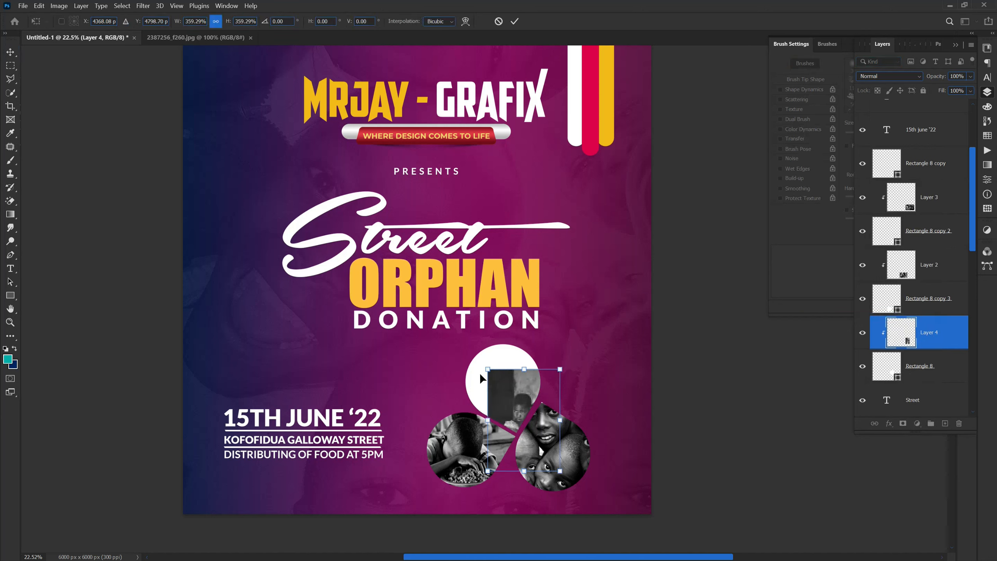
left_click_drag(487, 367, 465, 354)
left_click_drag(550, 402, 530, 391)
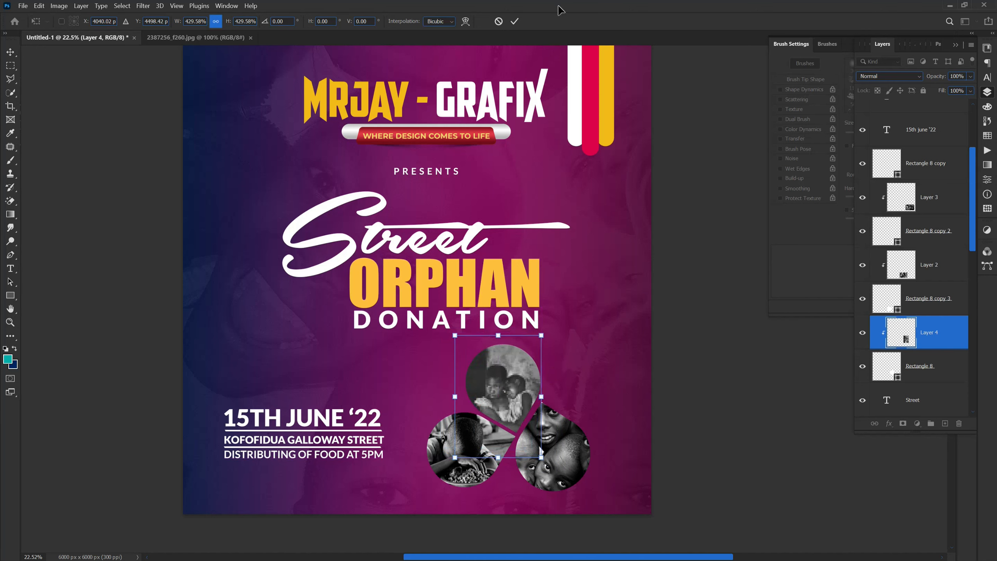
left_click(514, 23)
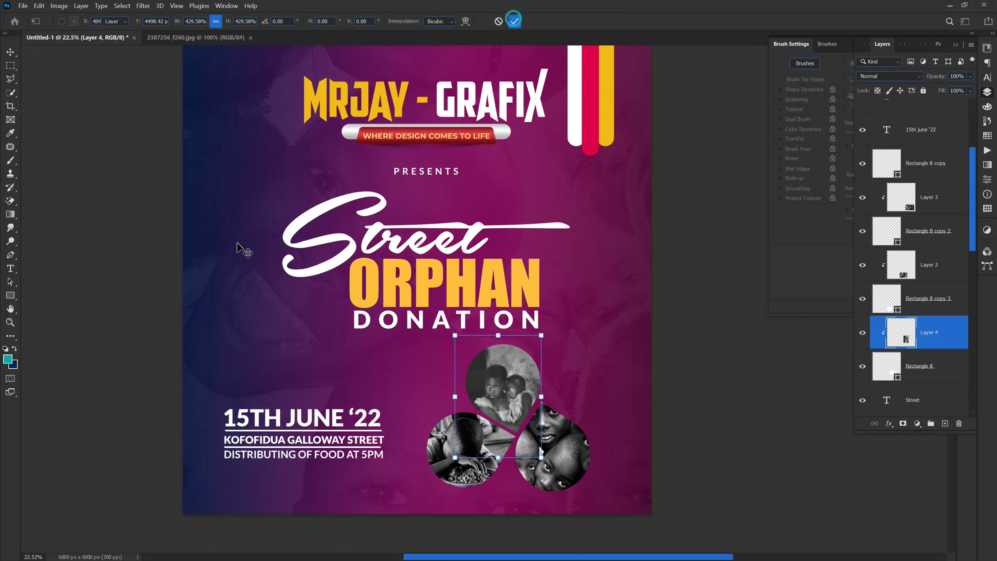
left_click(160, 289)
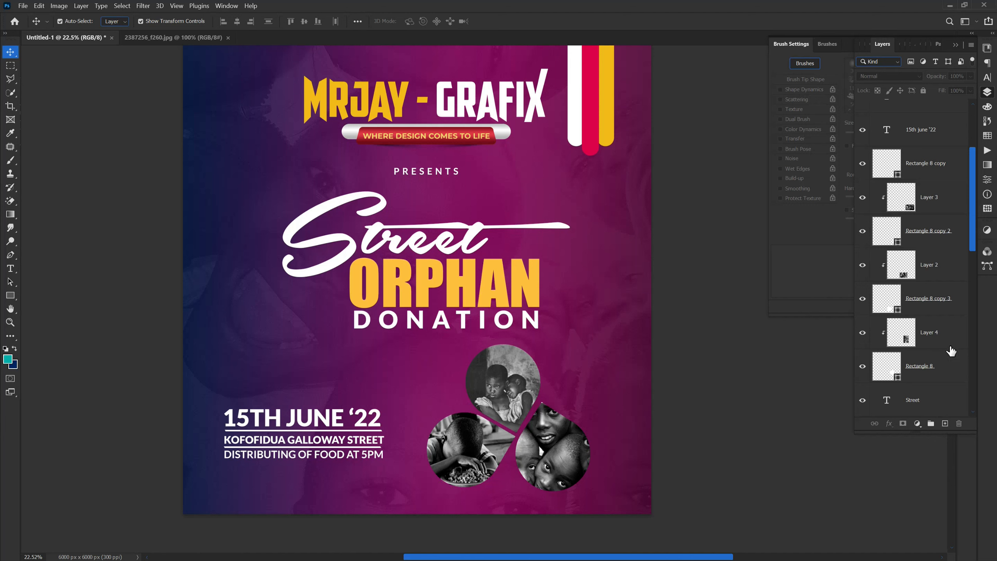
Step: Add a white 20 px outside Stroke to the upper teardrop, Rectangle 8
left_click(927, 368)
left_click(889, 423)
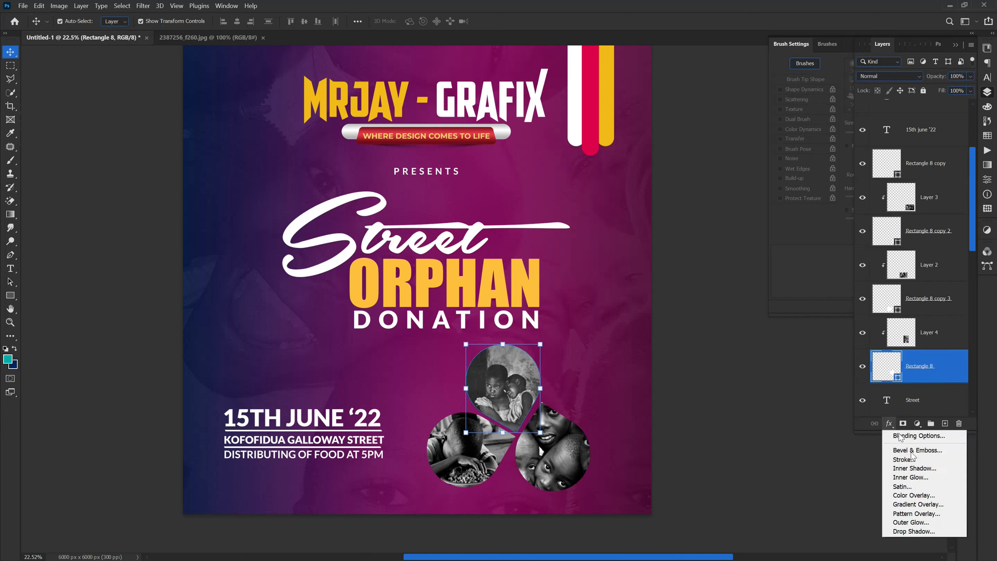
left_click(911, 463)
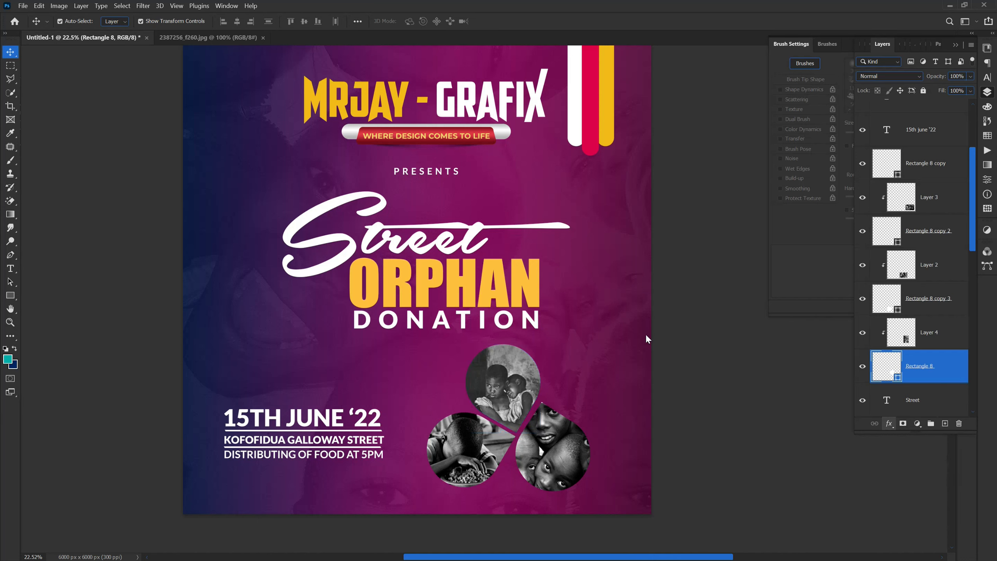
left_click(752, 244)
left_click_drag(740, 290, 706, 287)
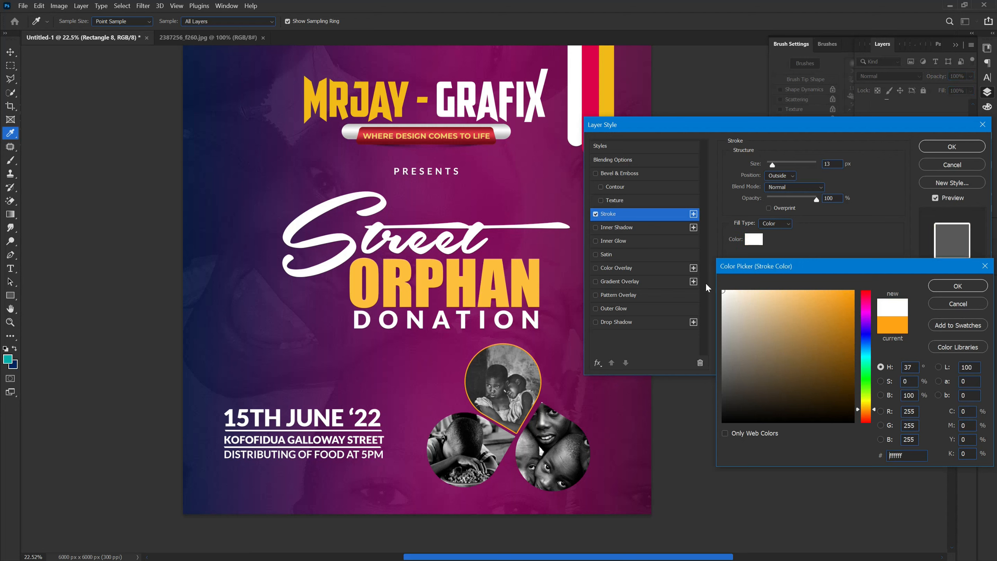
left_click(943, 289)
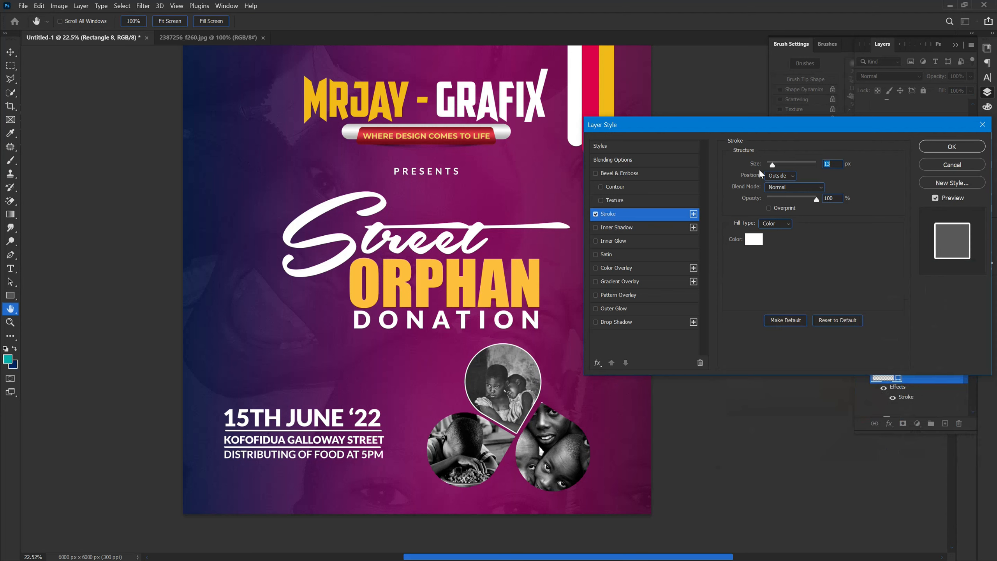
left_click_drag(760, 167, 759, 169)
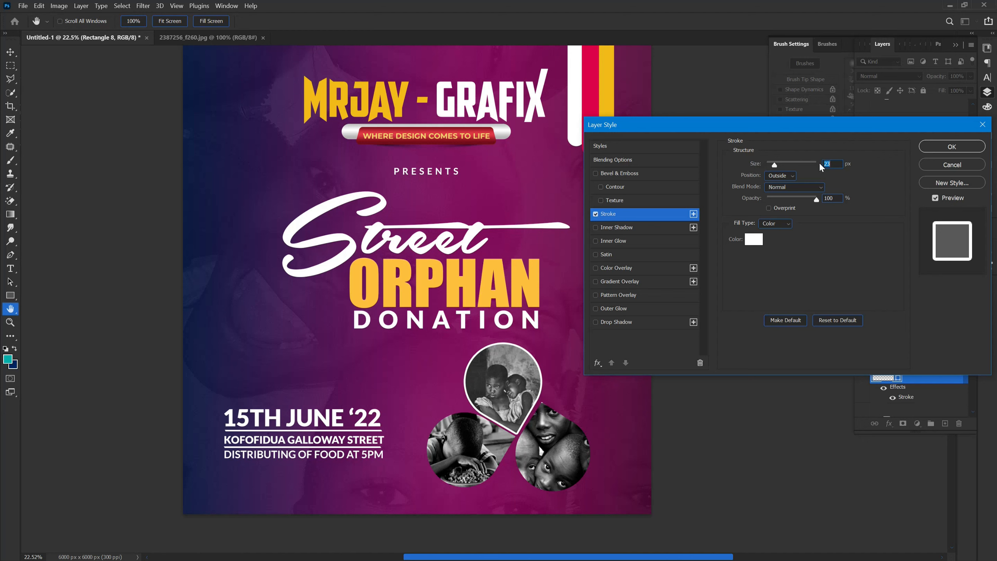
type("20")
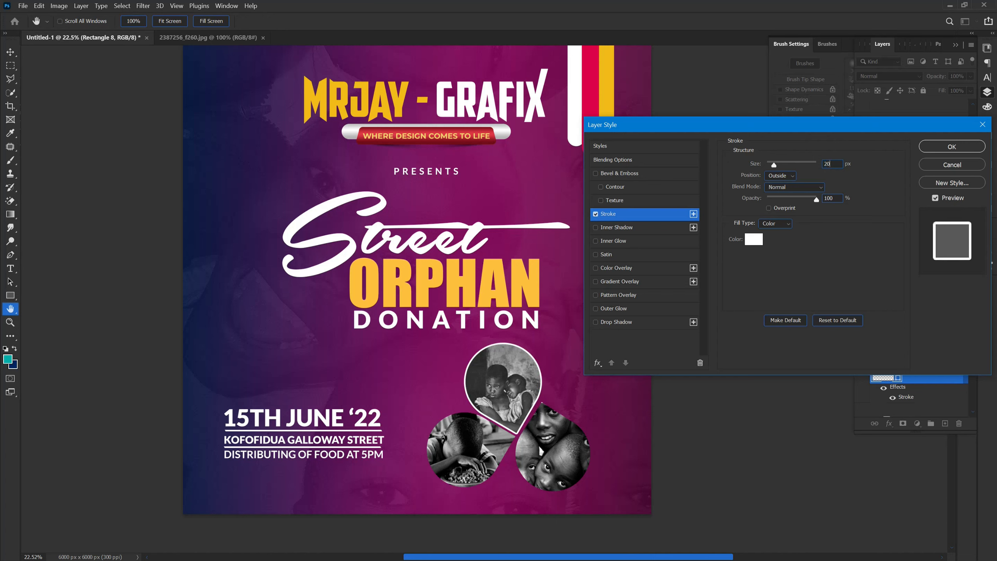
left_click(934, 151)
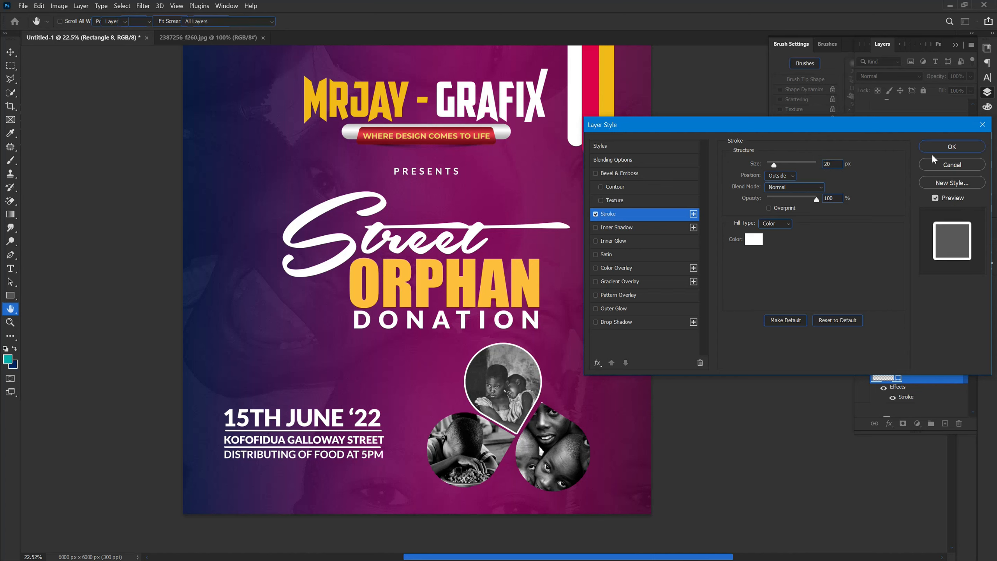
Step: Add a white 20 px outside Stroke to the lower-right teardrop, Rectangle 8 copy 2
left_click(550, 468)
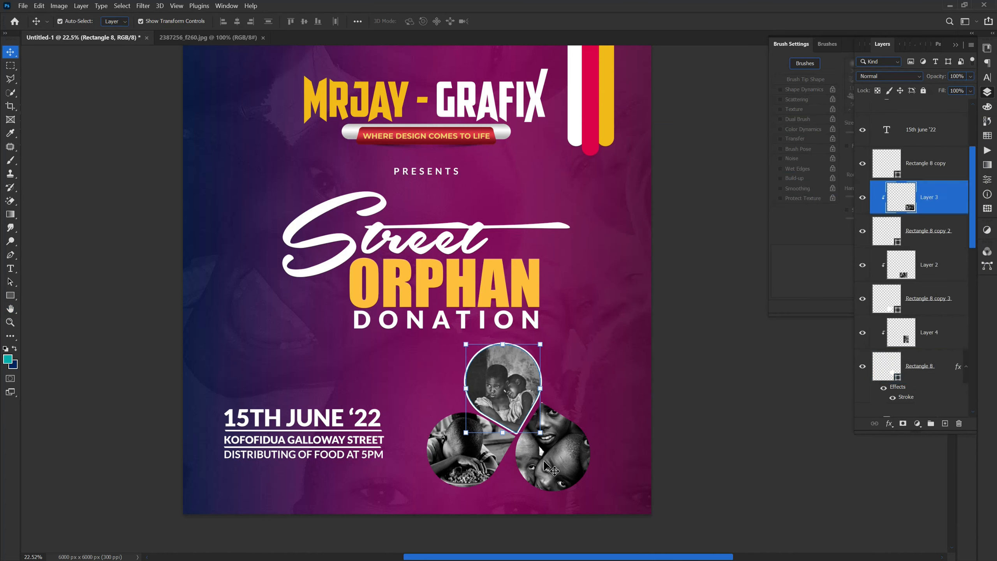
left_click(920, 232)
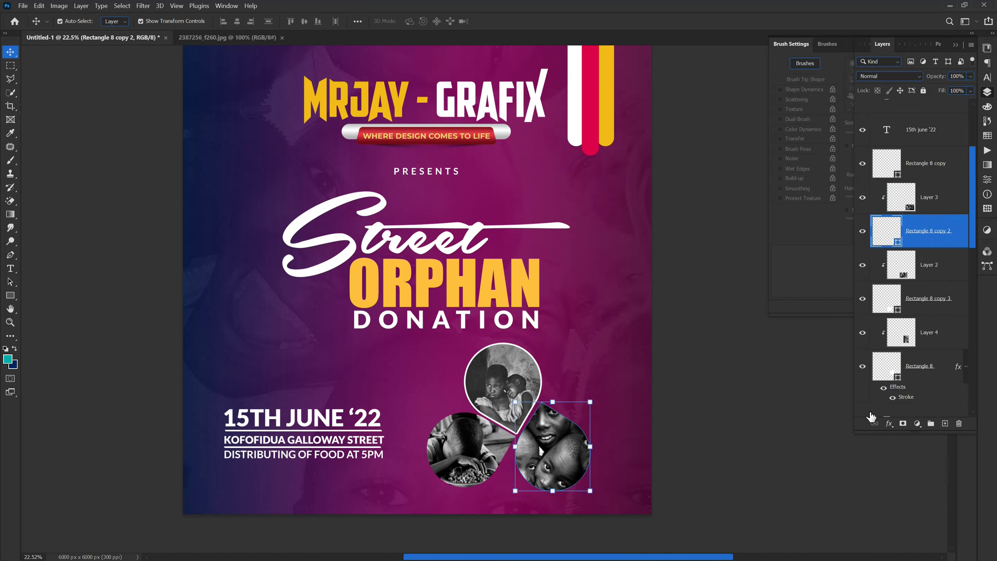
left_click(888, 428)
left_click(809, 409)
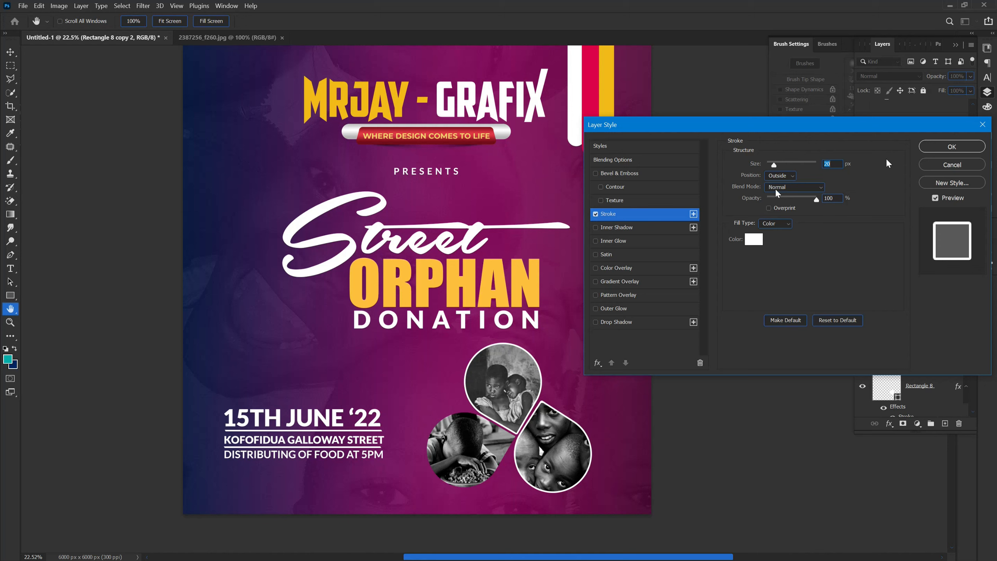
left_click(951, 146)
Step: Give the lower-left teardrop, Rectangle 8 copy 3, a white 20 px outside Stroke
left_click(920, 285)
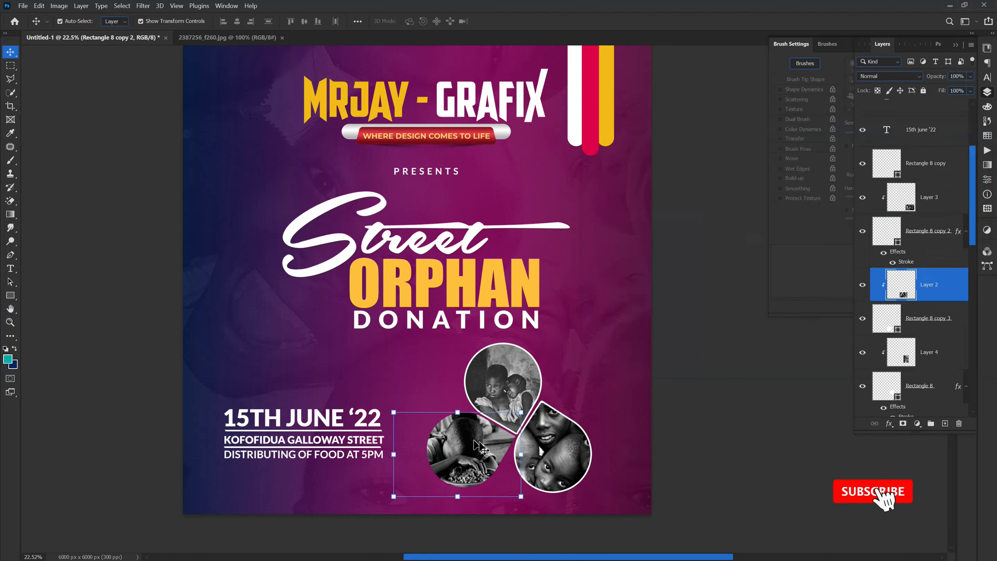
left_click(931, 328)
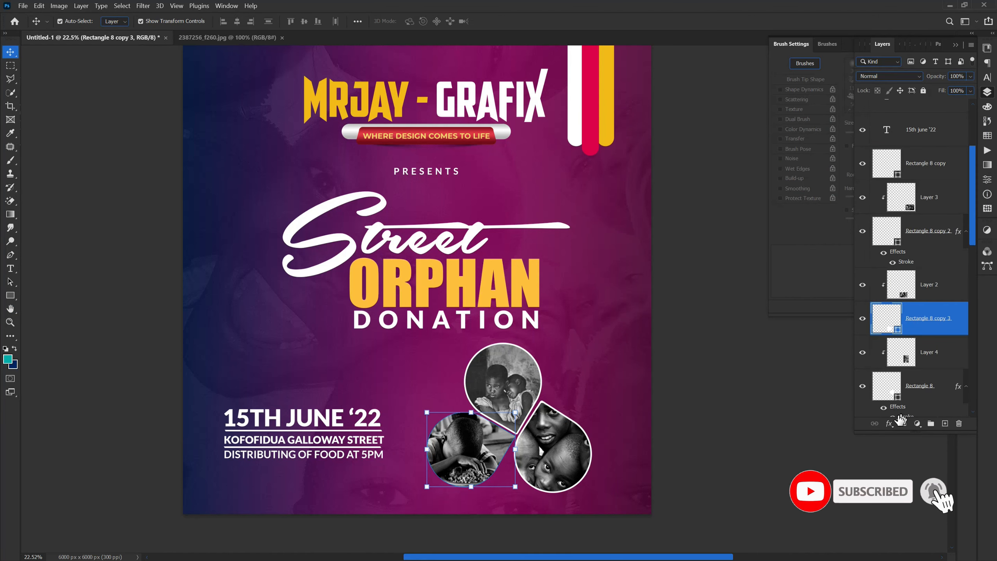
left_click(889, 423)
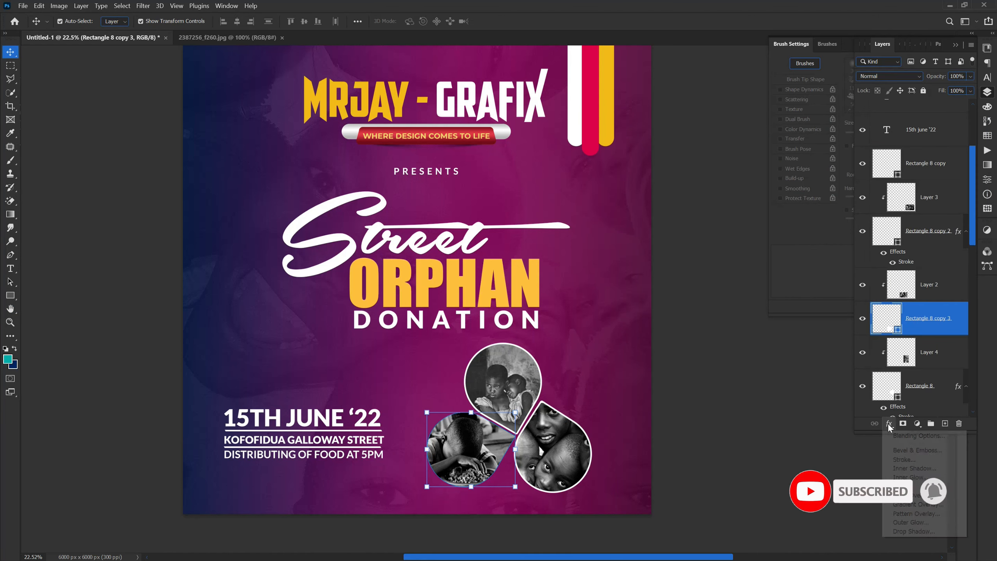
left_click(904, 459)
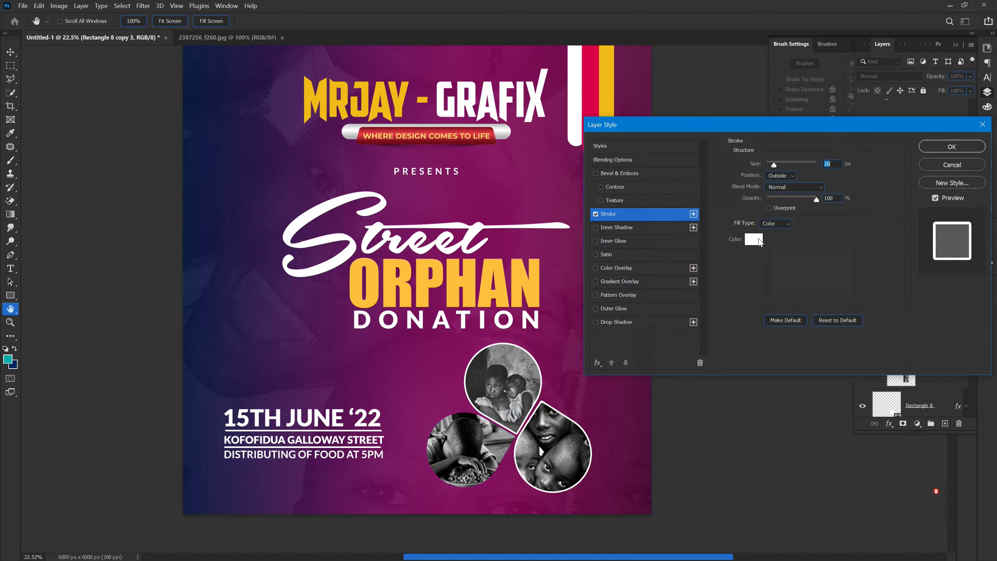
left_click(951, 146)
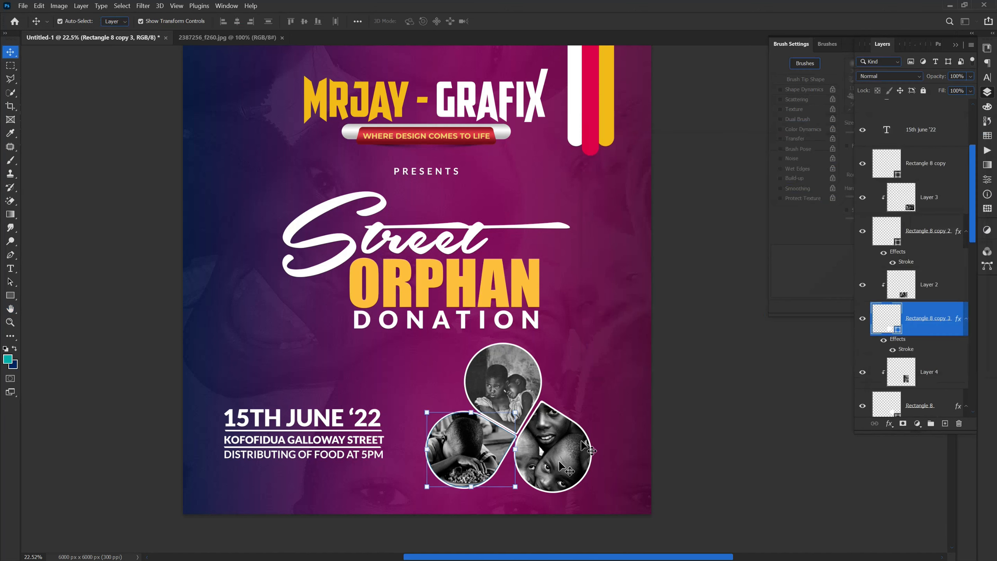
left_click(457, 375)
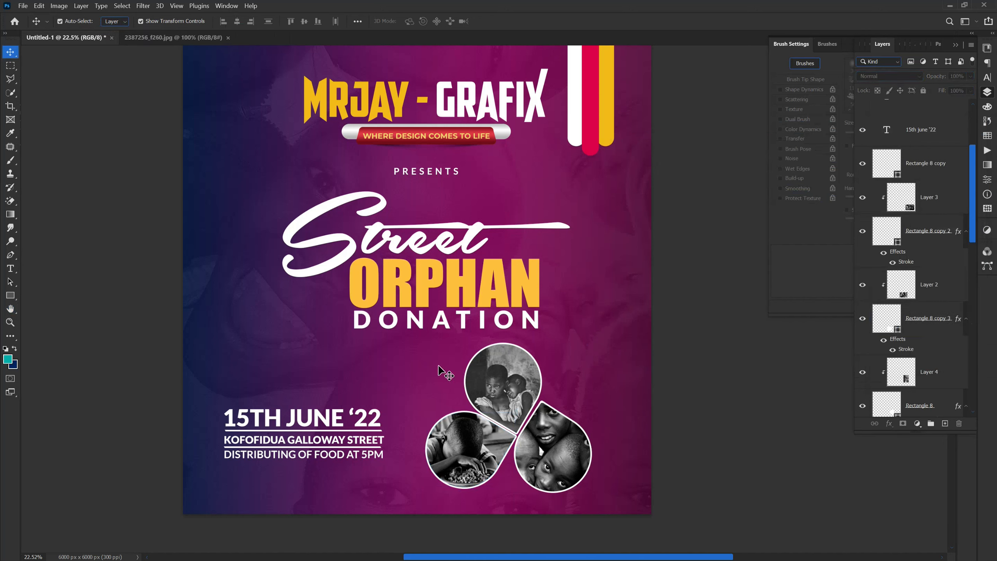
Step: Nudge the lower-left teardrop together with its clipped photo, Layer 2, slightly down and left to even the spacing
left_click(442, 482)
key("Down")
key("Down")
key("Down")
key("Left")
key("Left")
key("Left")
key("Left")
key("Left")
key("Left")
key("Left")
key("Left")
key("Down")
key("Down")
key("Down")
key("Down")
key("Down")
key("Down")
key("Down")
key("Down")
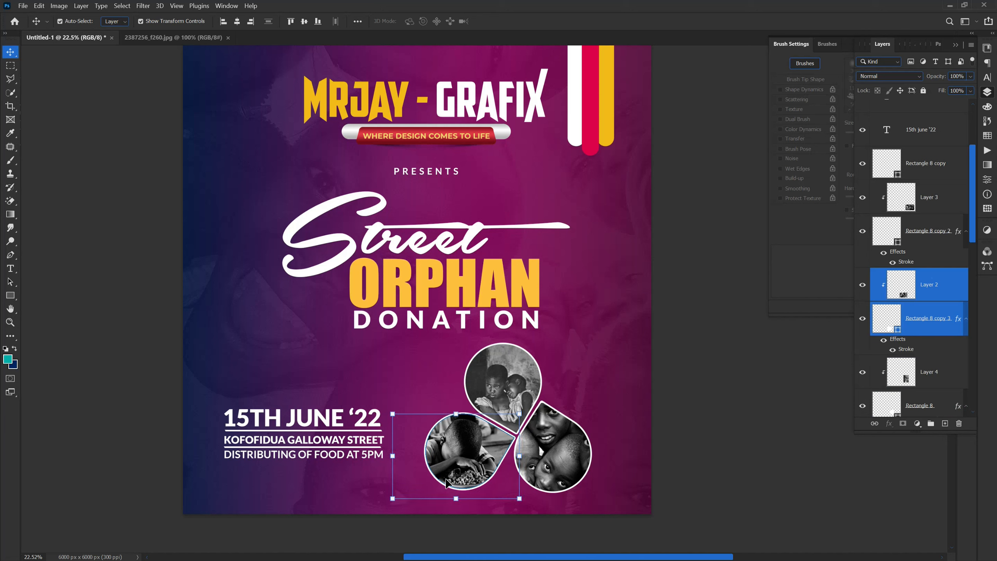
left_click(469, 519)
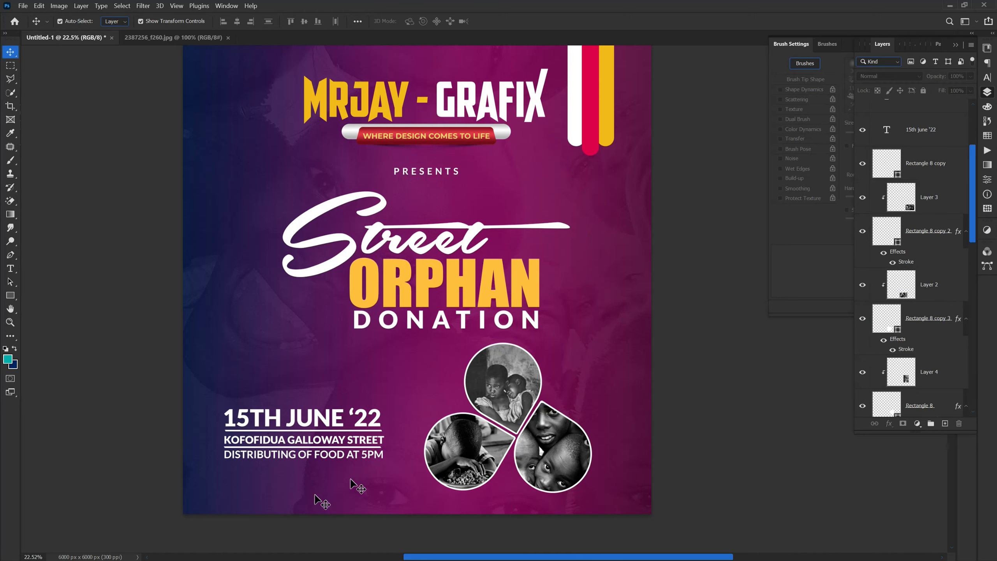
Step: Unlock the Rectangle 1 background shape and rasterize both the layer and its gradient layer style
scroll(342, 482, "down", 2)
scroll(257, 443, "up", 1)
scroll(275, 456, "down", 1)
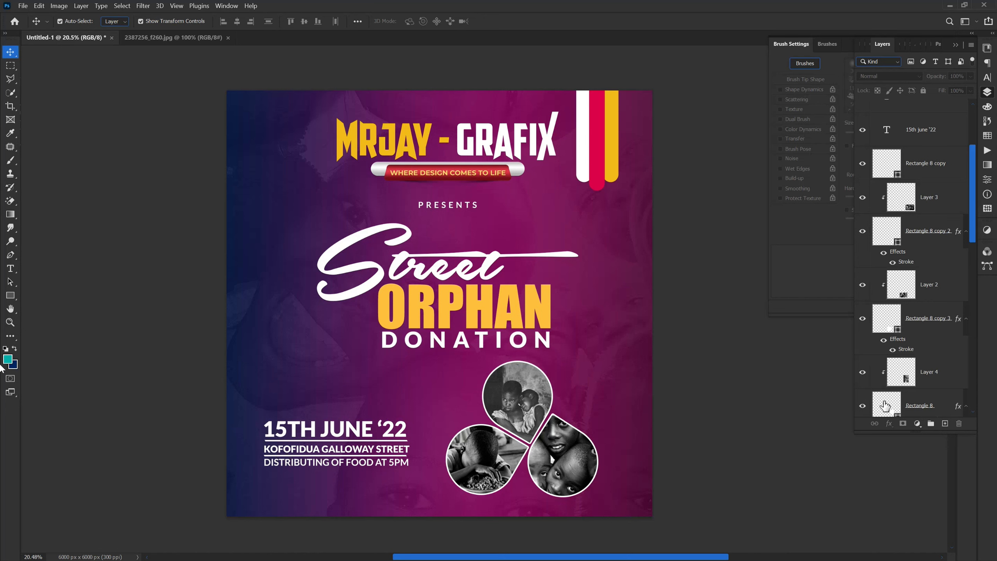
scroll(886, 377, "down", 10)
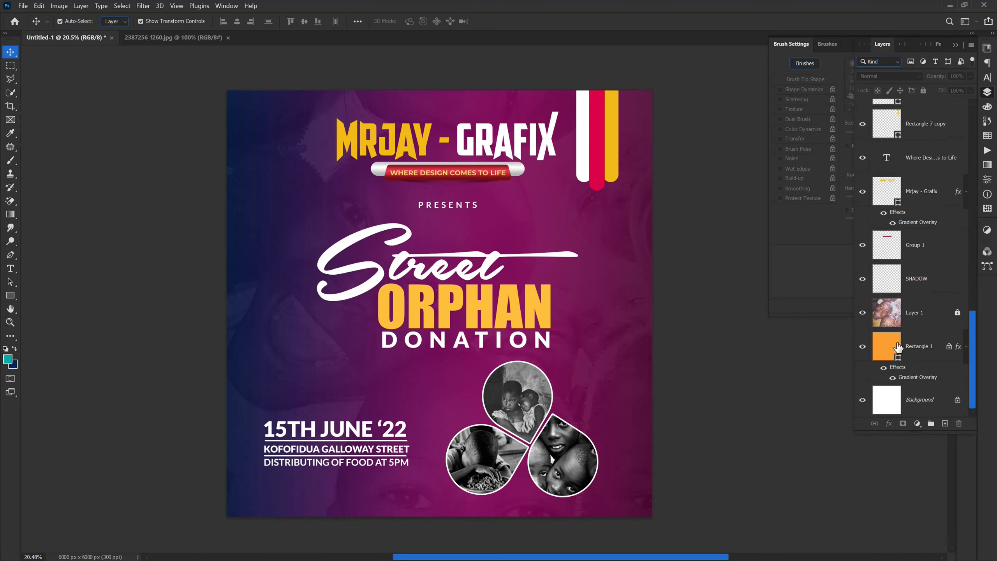
left_click(897, 346)
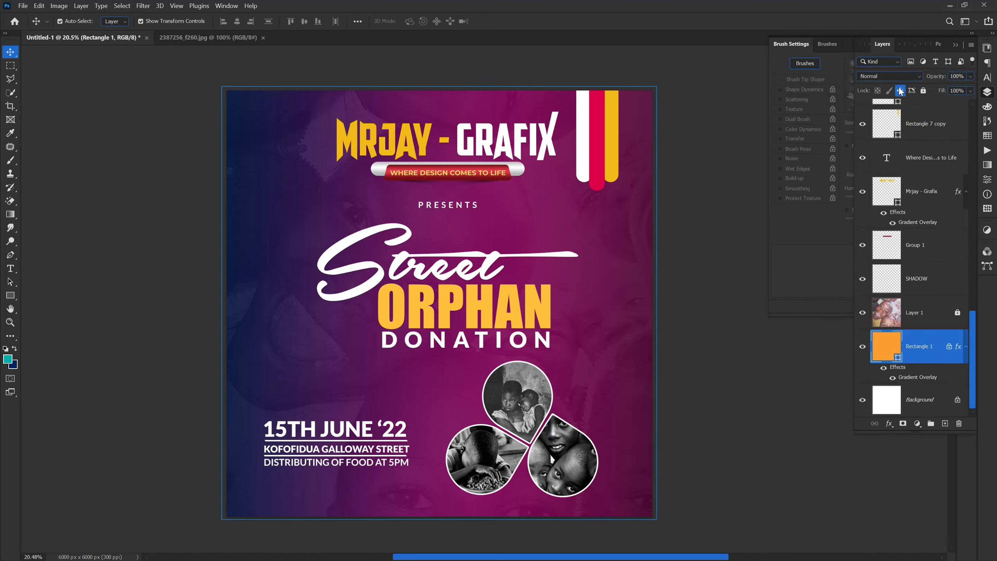
right_click(936, 347)
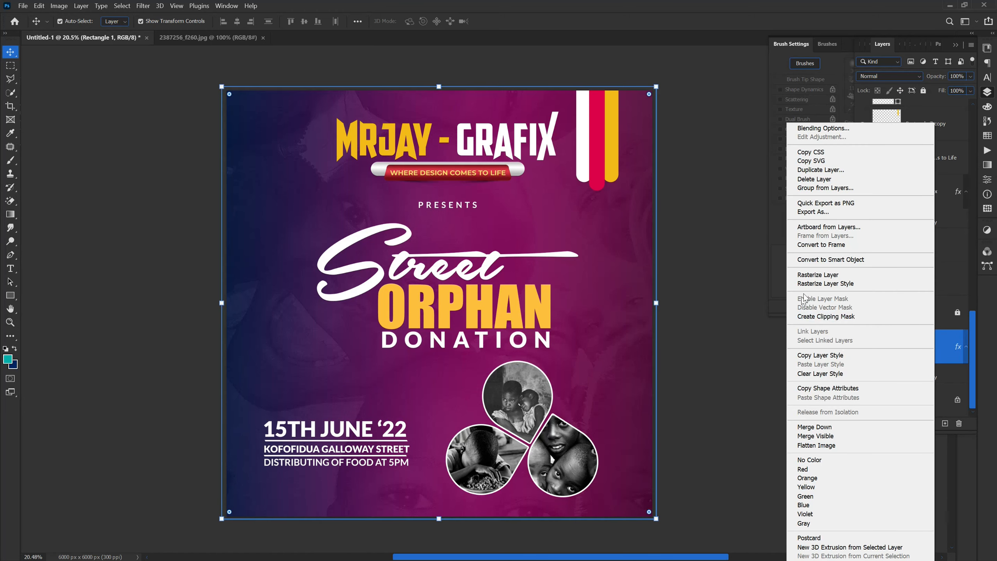
left_click(812, 275)
right_click(920, 344)
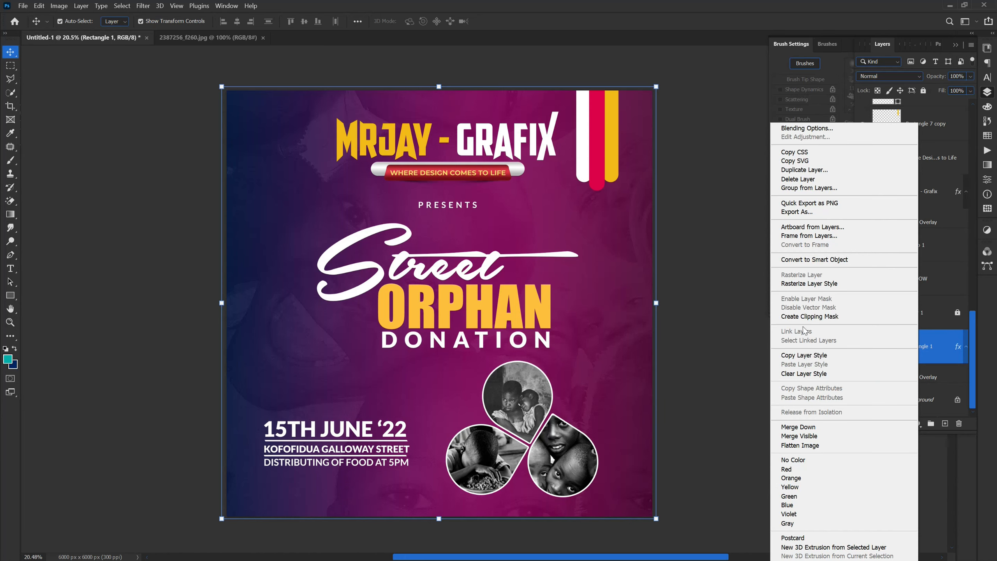
left_click(800, 283)
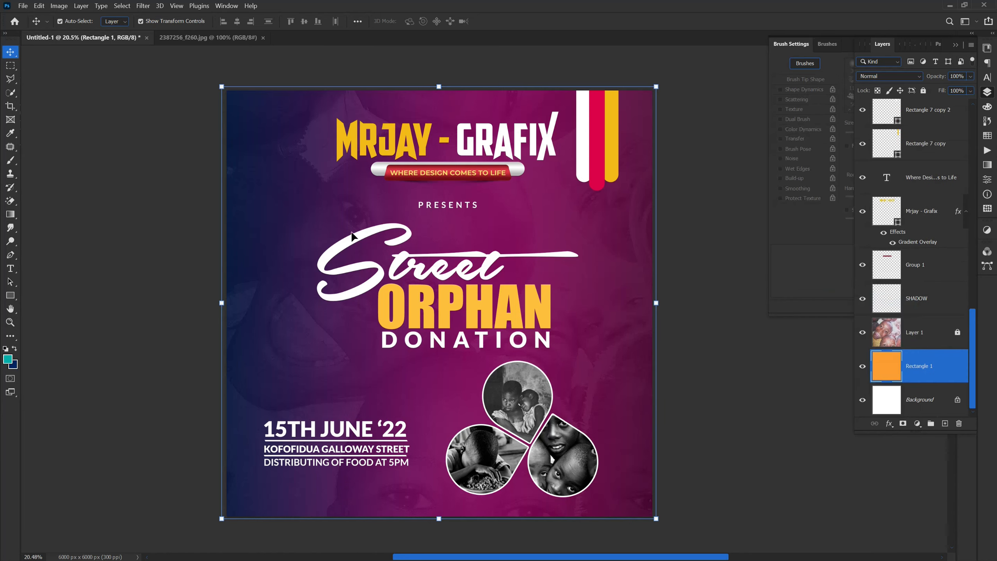
Step: Try reapplying the last-used Add Noise filter to the Rectangle 1 background and undo it
left_click(143, 5)
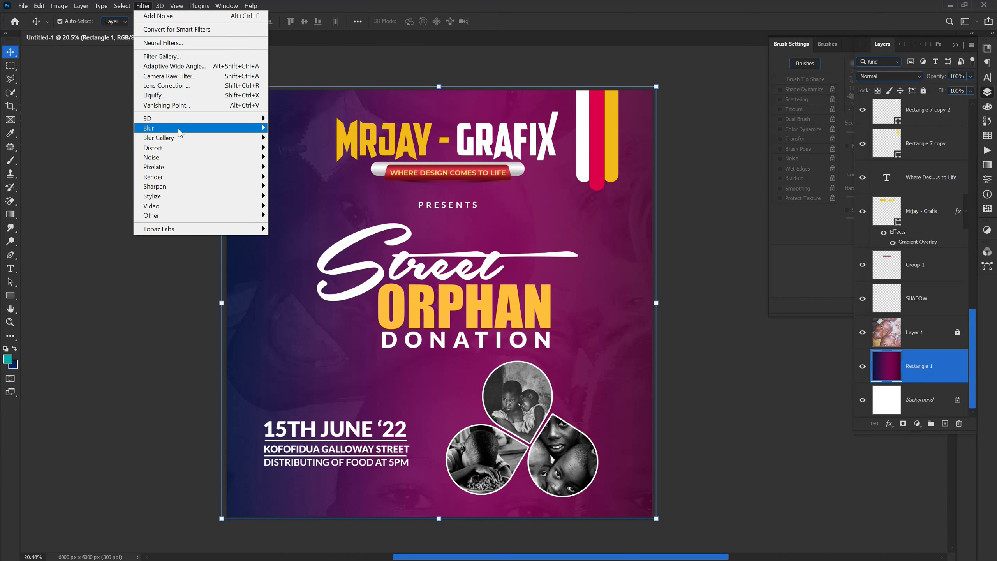
left_click(156, 16)
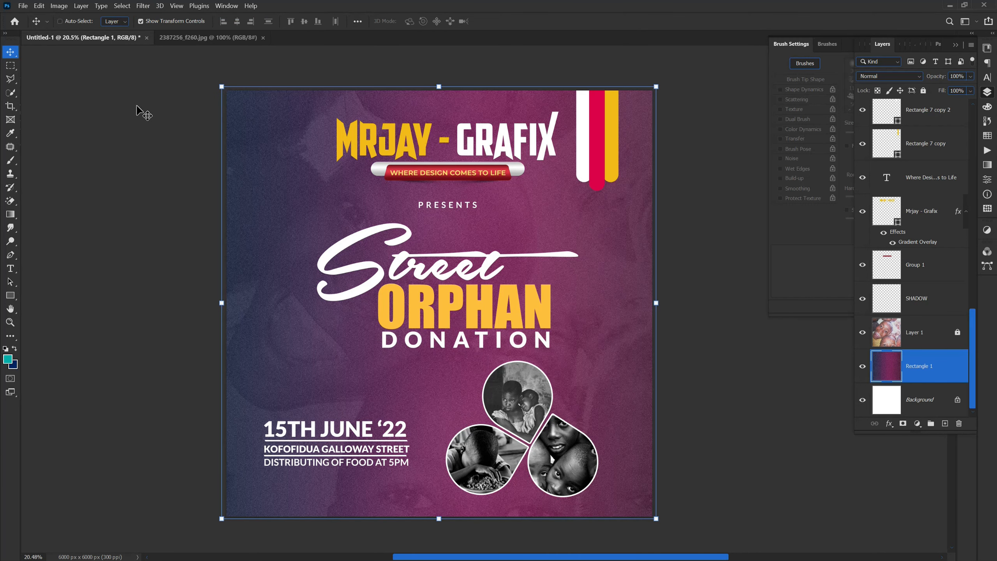
key("ctrl+z")
Step: Apply Add Noise to the Rectangle 1 background with a reduced amount, Uniform distribution and Monochromatic enabled
left_click(141, 6)
mouse_move(226, 139)
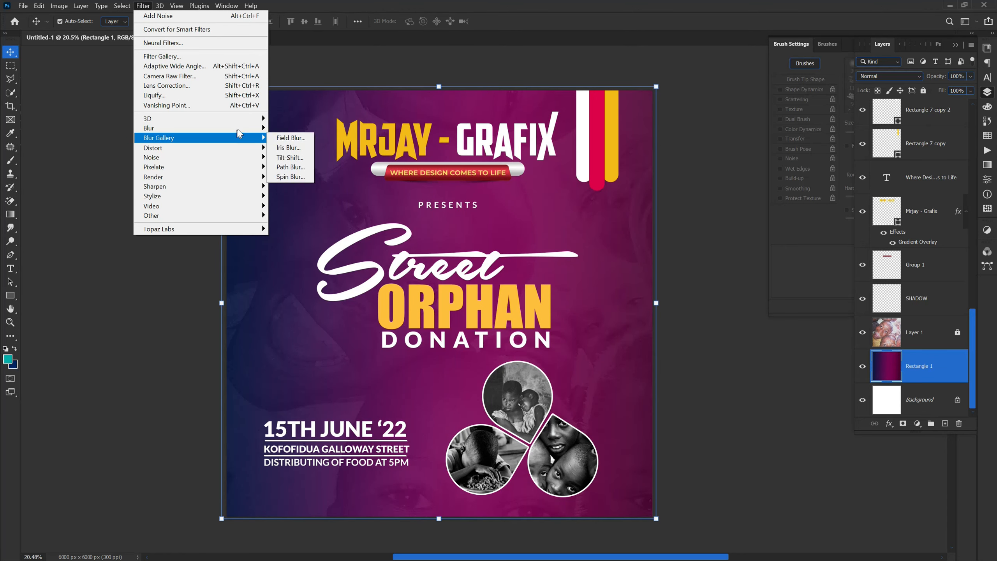
mouse_move(241, 157)
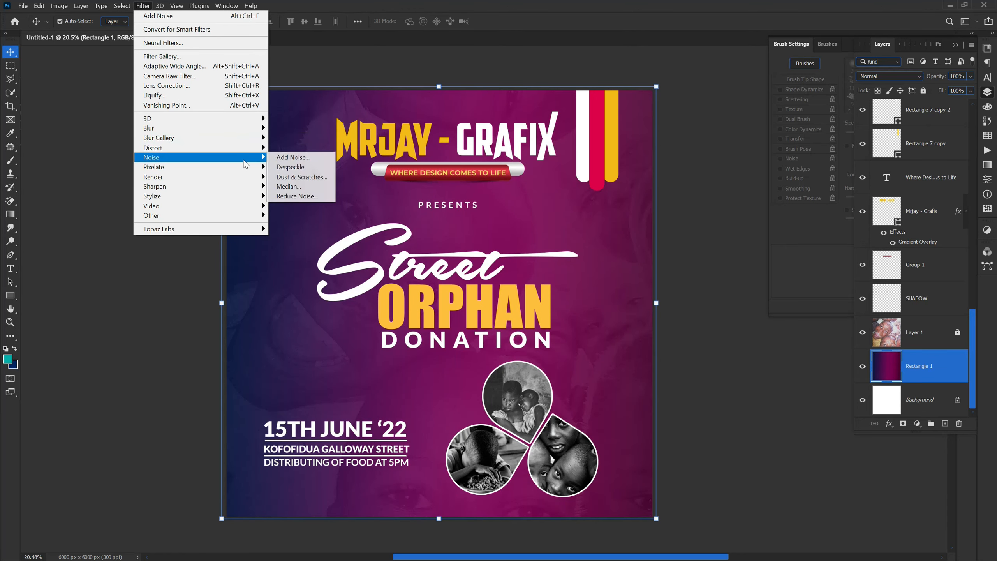
left_click(291, 157)
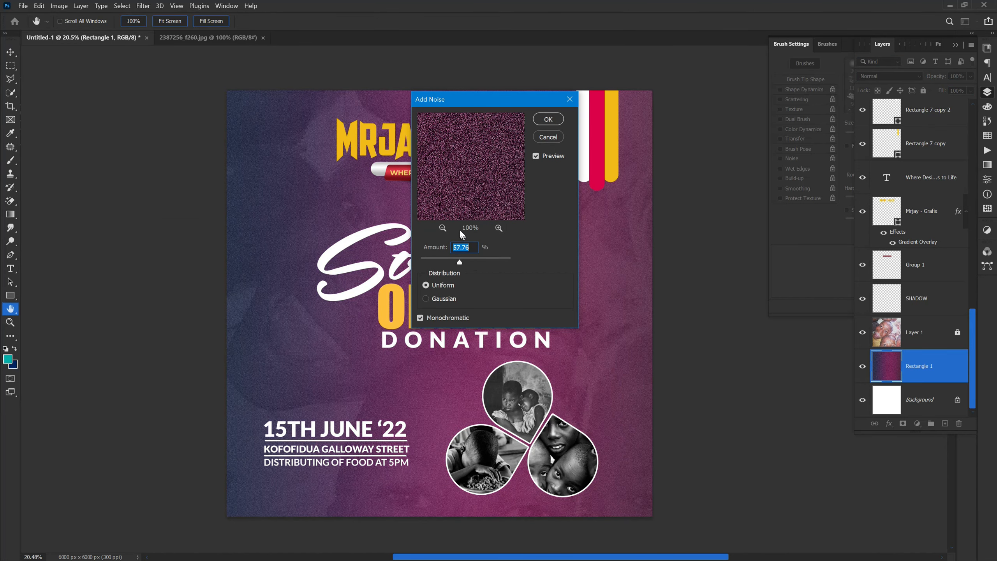
left_click(442, 261)
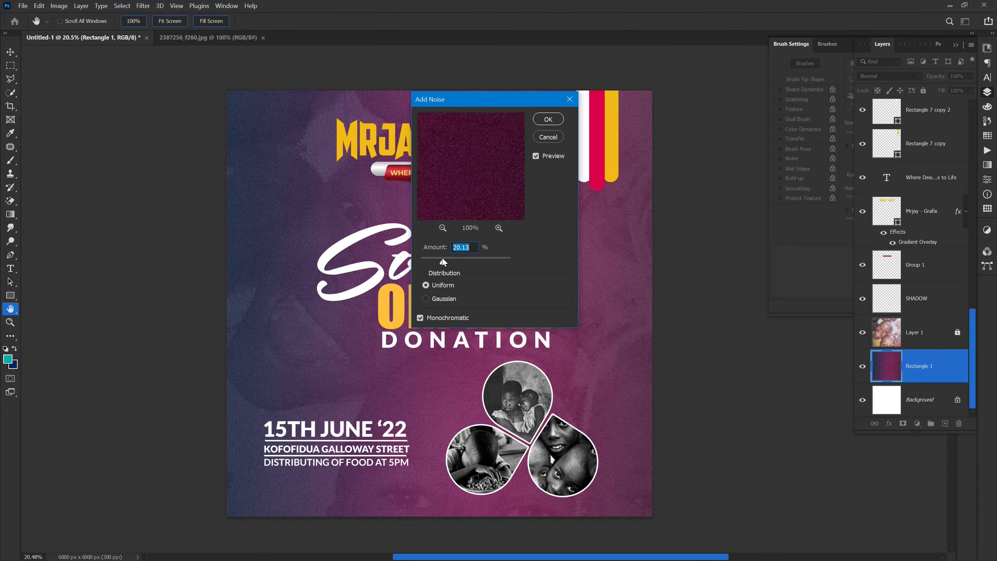
left_click_drag(441, 261, 447, 262)
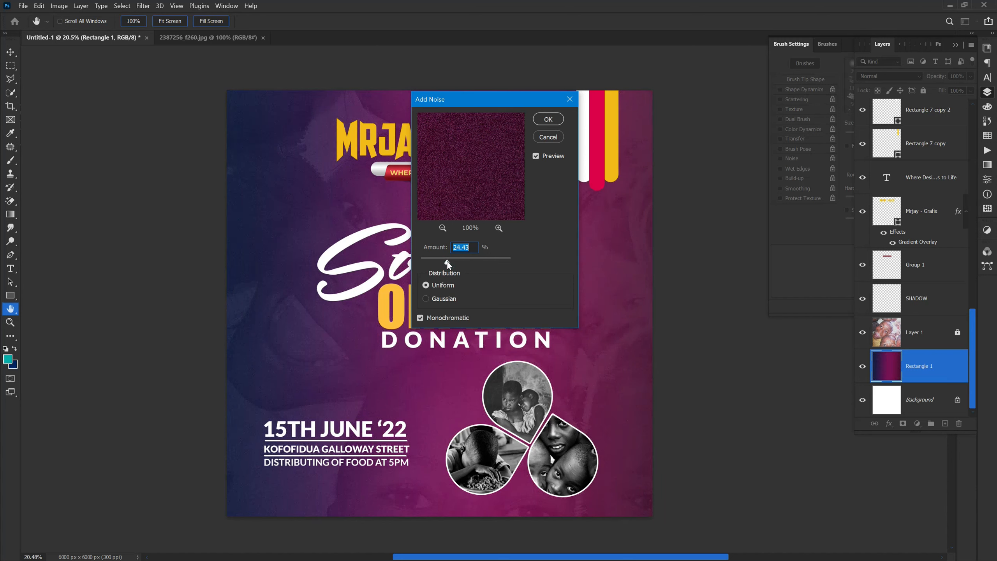
left_click(445, 261)
left_click(554, 121)
key("v")
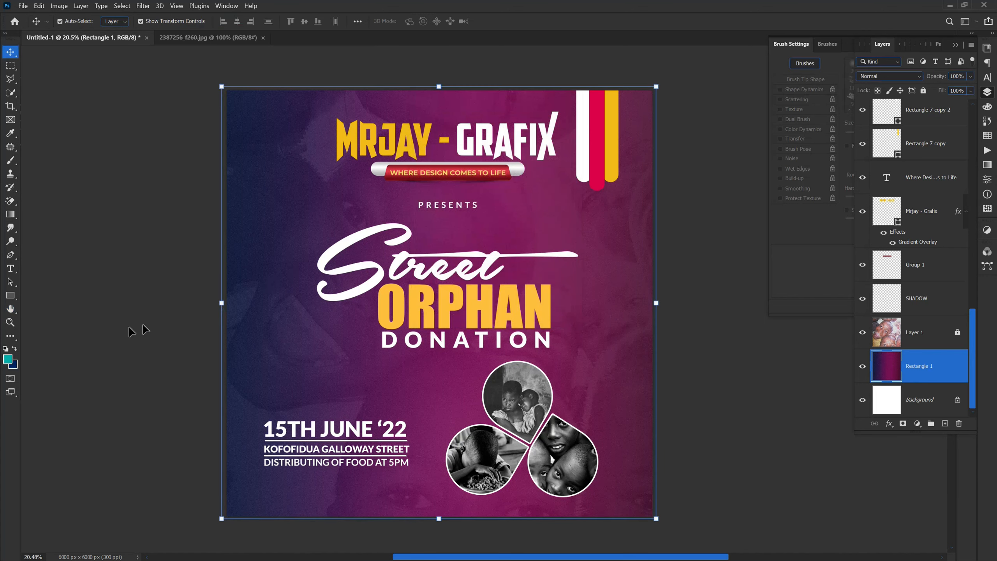
left_click(145, 379)
scroll(356, 362, "up", 1)
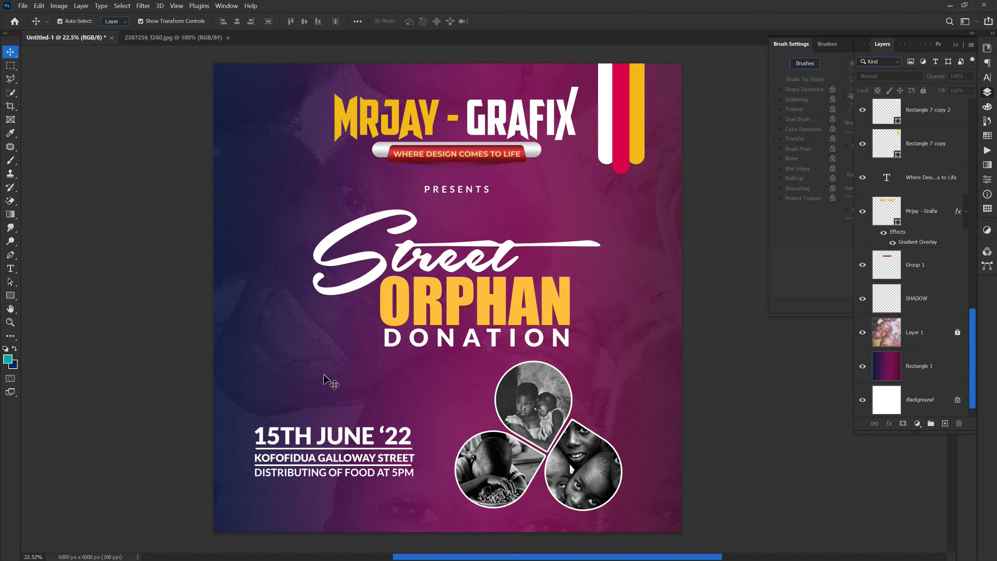